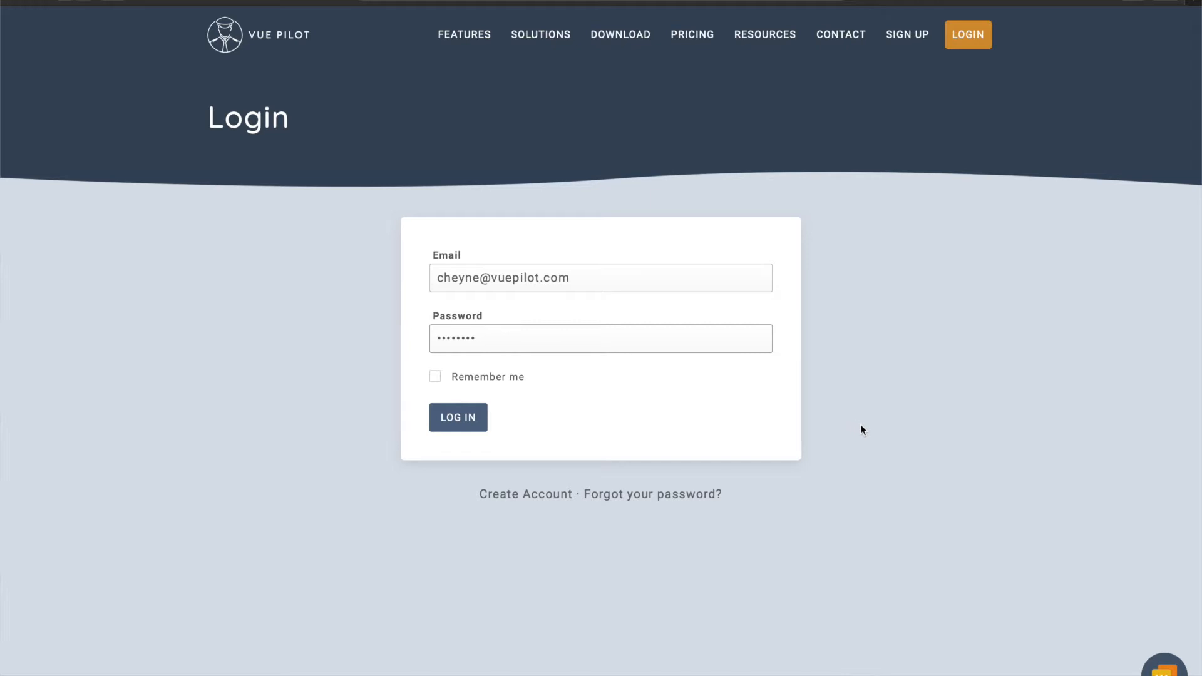
# Log in to the VuePilot dashboard and go to the empty Machines list.
pyautogui.click(458, 421)
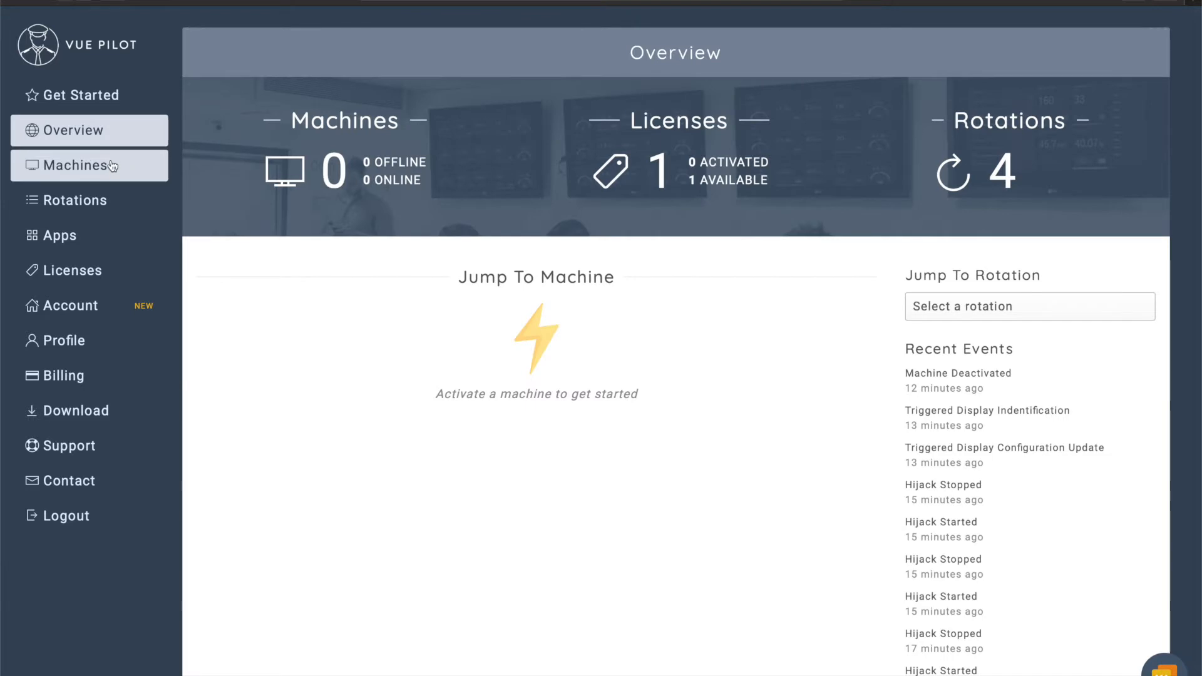
pyautogui.click(112, 164)
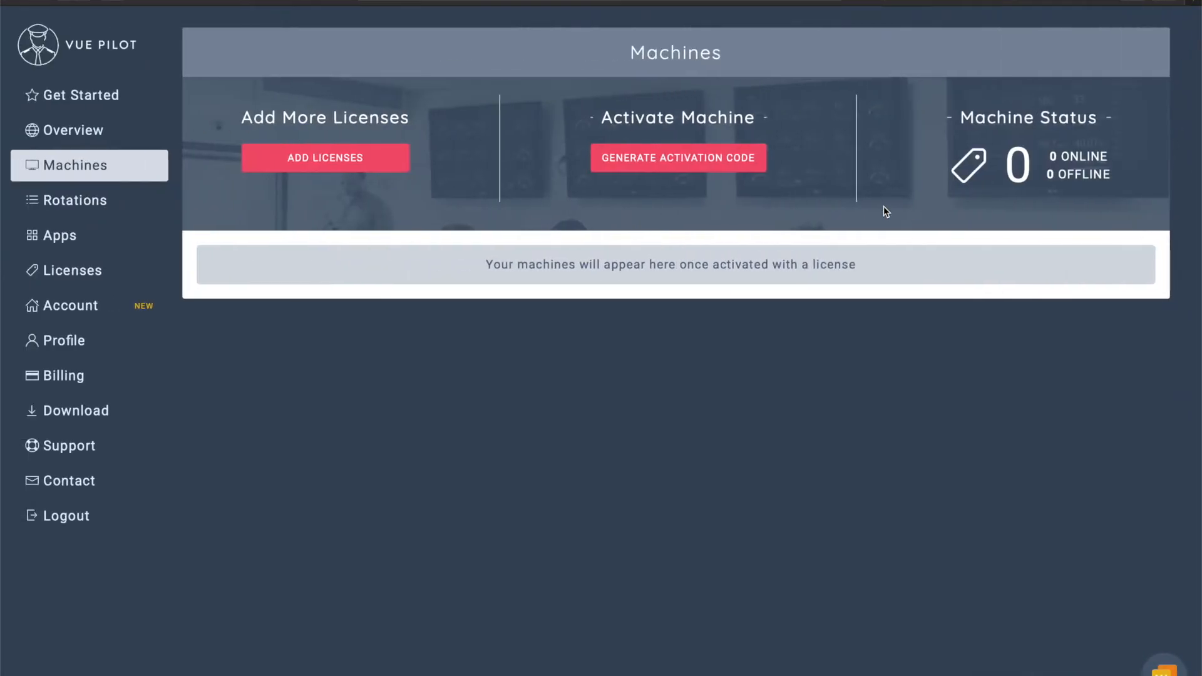
# Generate a dashboard activation code and paste it into the desktop app to activate the MacBook.
pyautogui.click(681, 161)
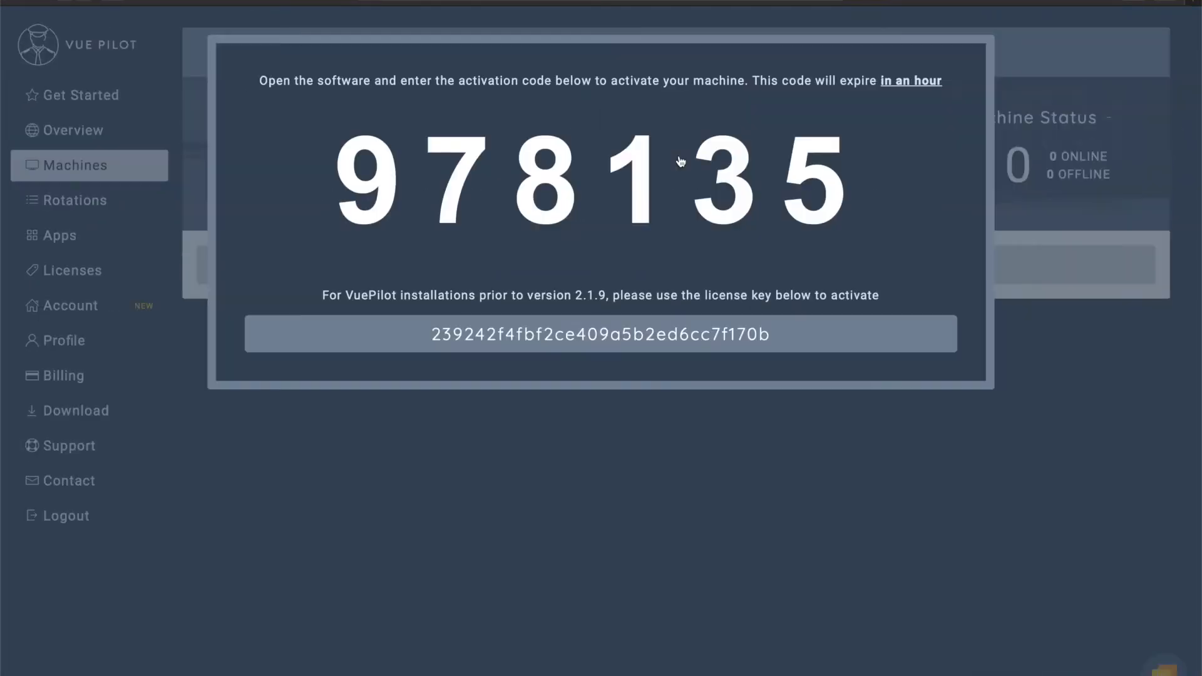
pyautogui.doubleClick(603, 161)
pyautogui.press('super+c')
pyautogui.hotkey('ctrl', 'Right')
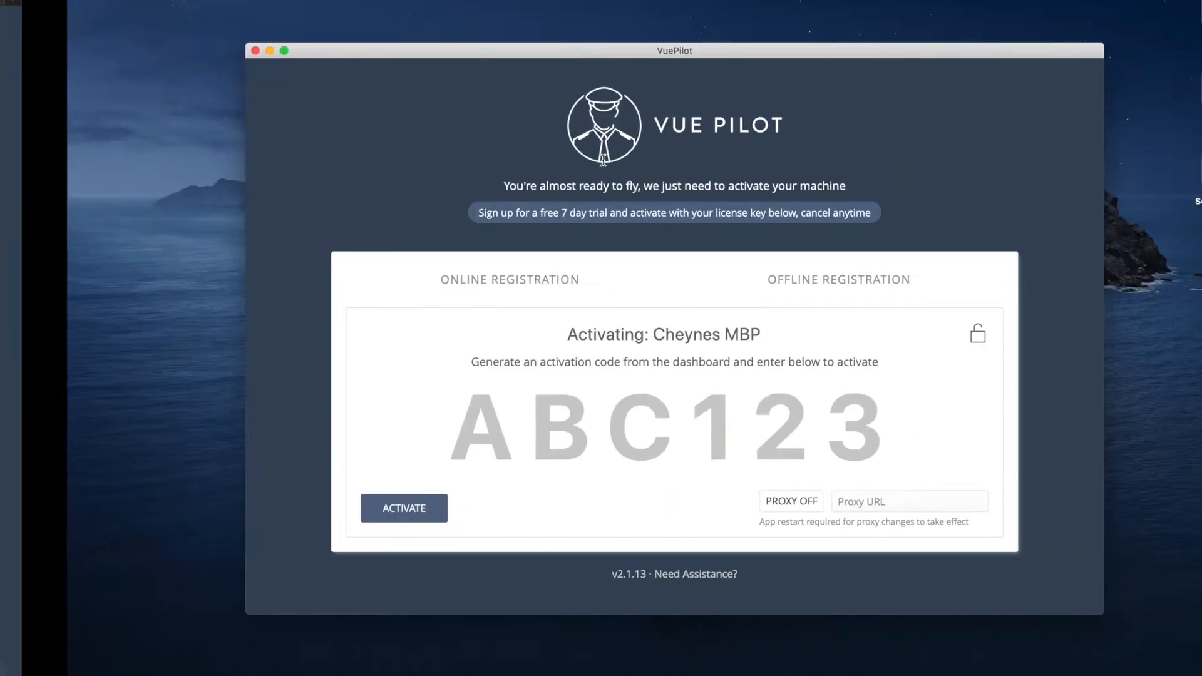
pyautogui.click(628, 442)
pyautogui.press('super+v')
pyautogui.click(351, 509)
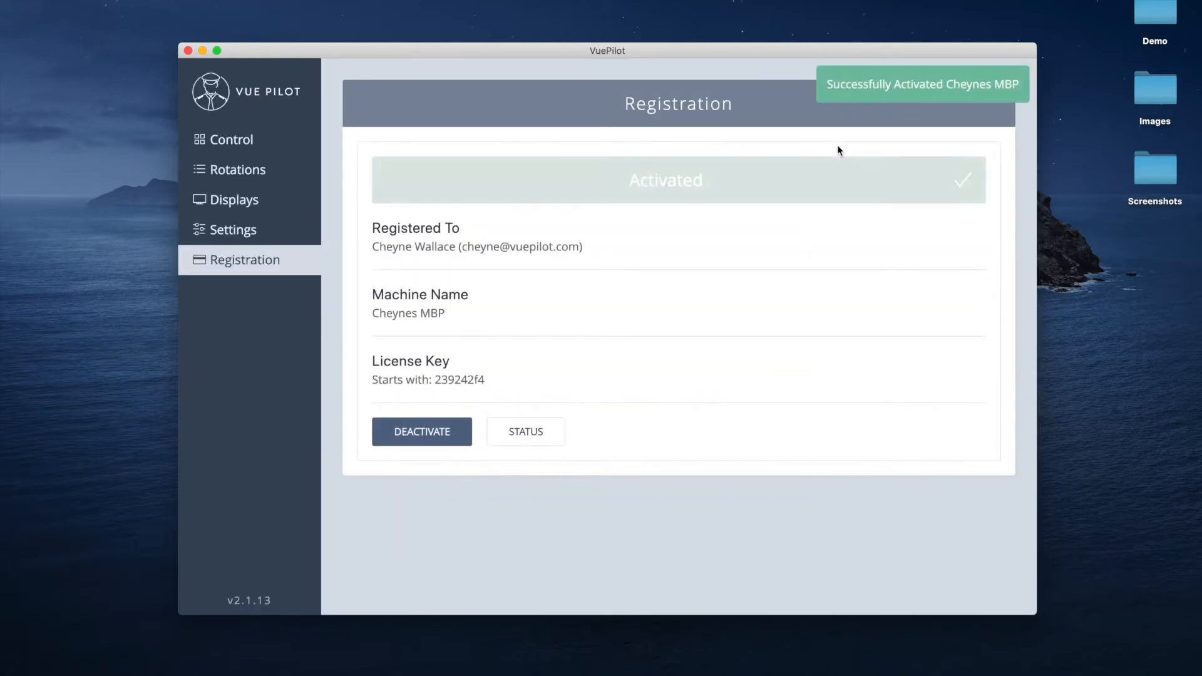
# Browse the app's Control, Rotations and Displays pages, then return to the dashboard's machine list.
pyautogui.click(200, 139)
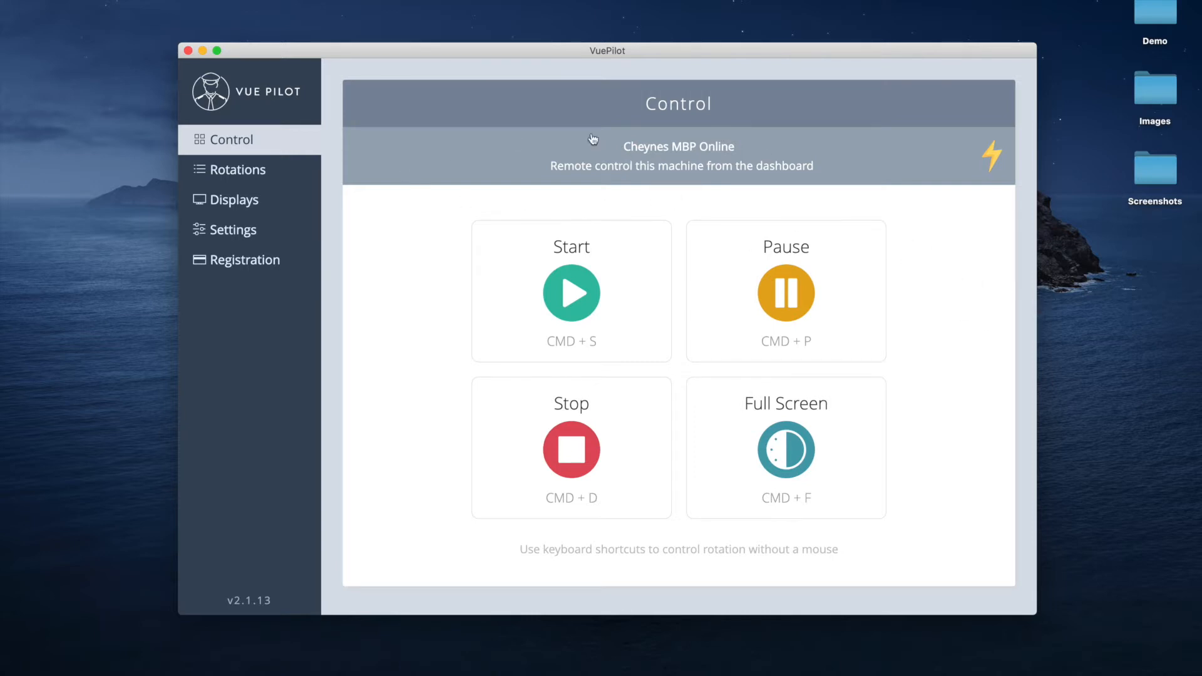
pyautogui.click(241, 169)
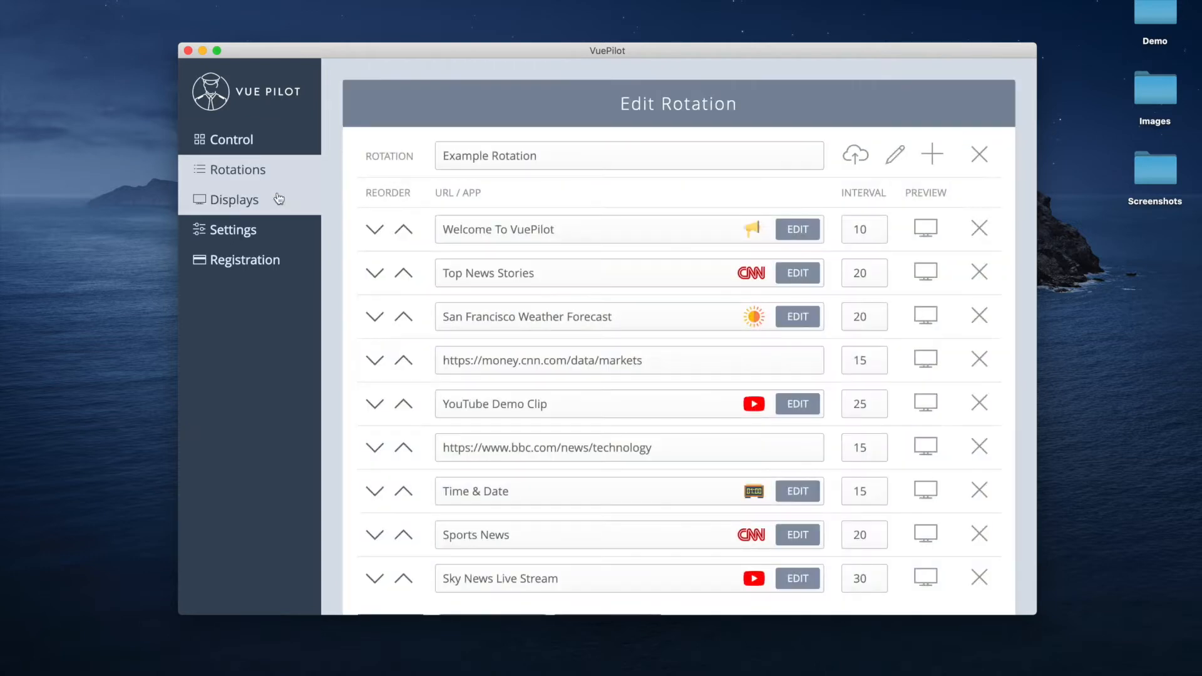
pyautogui.click(258, 208)
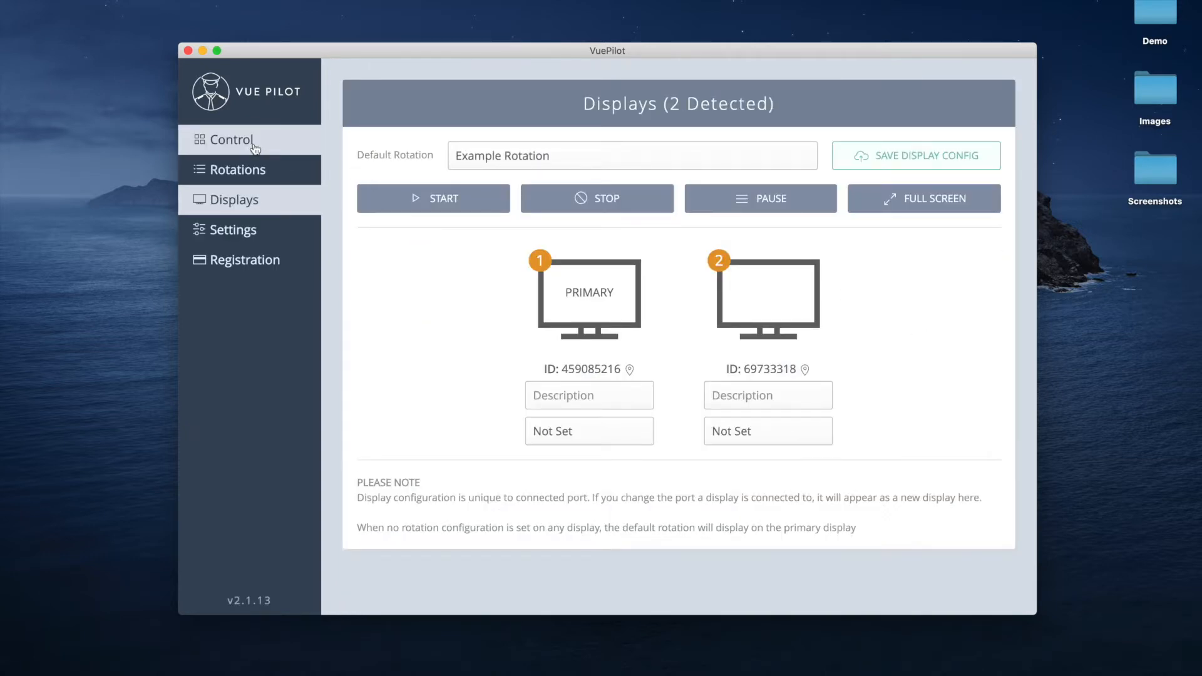
pyautogui.click(219, 141)
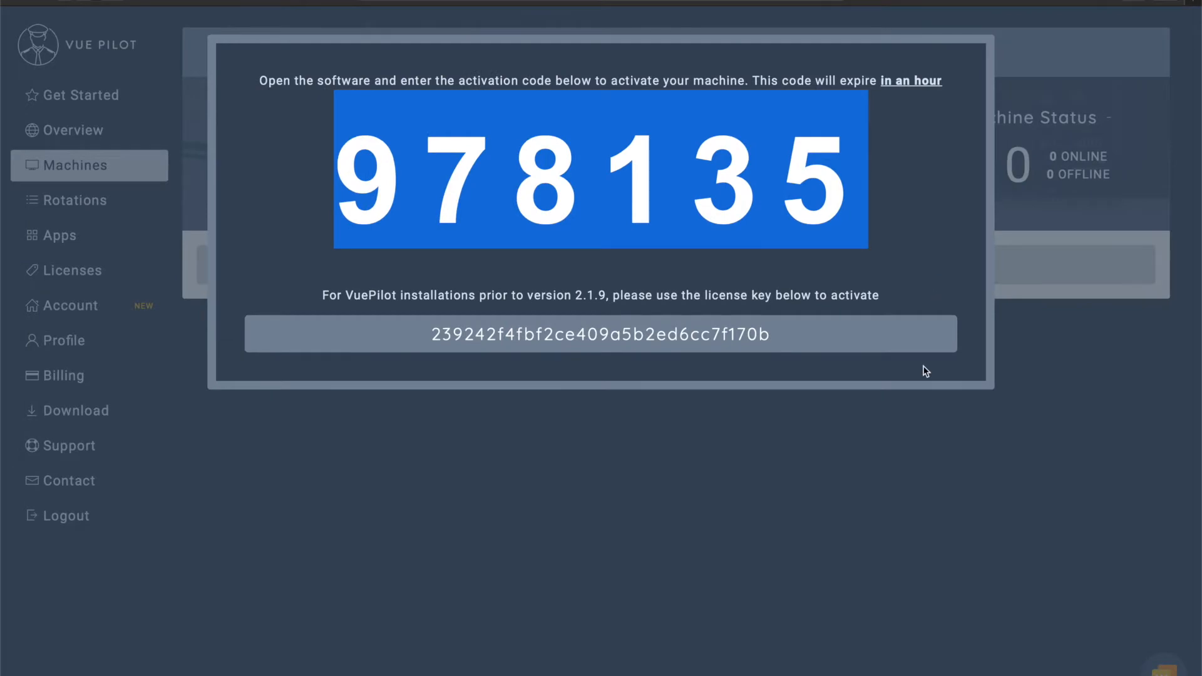
pyautogui.click(870, 489)
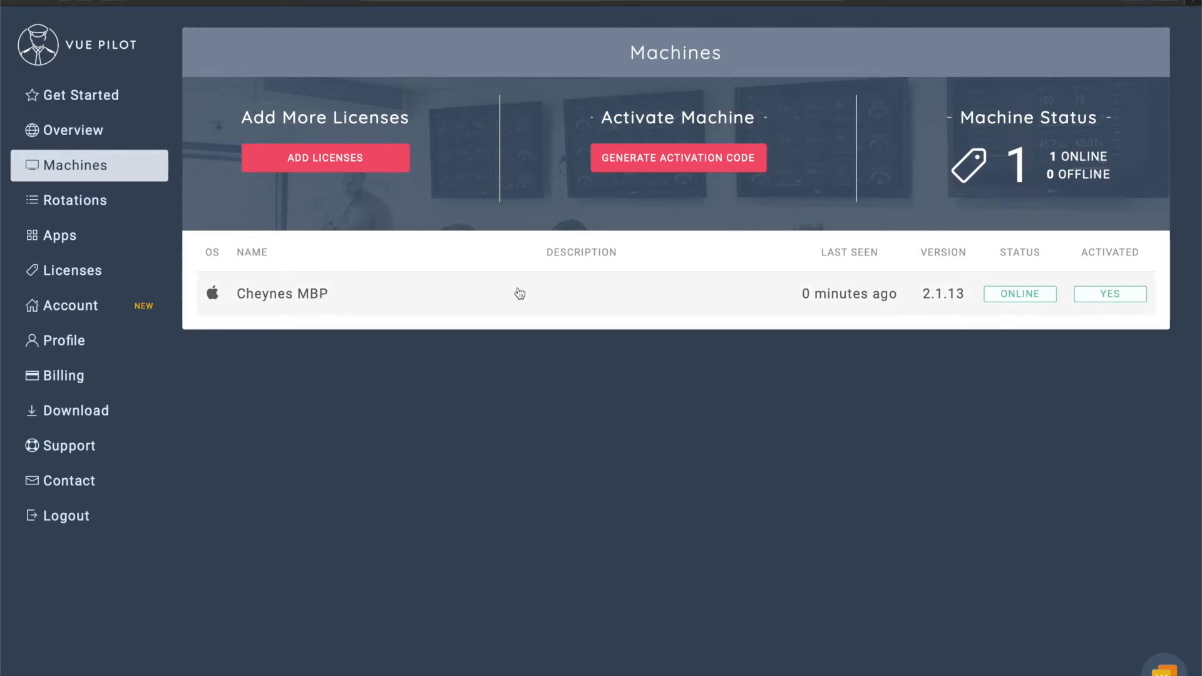
# Open the online MacBook's detail page from the Machines list.
pyautogui.click(365, 294)
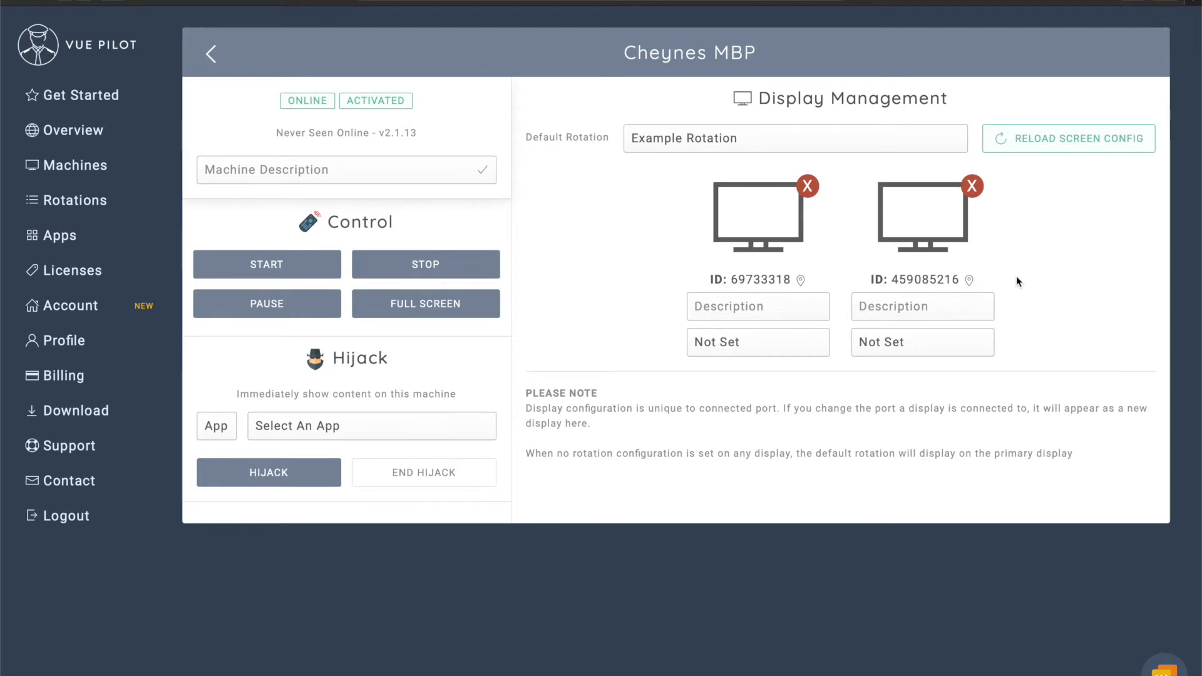
pyautogui.click(801, 308)
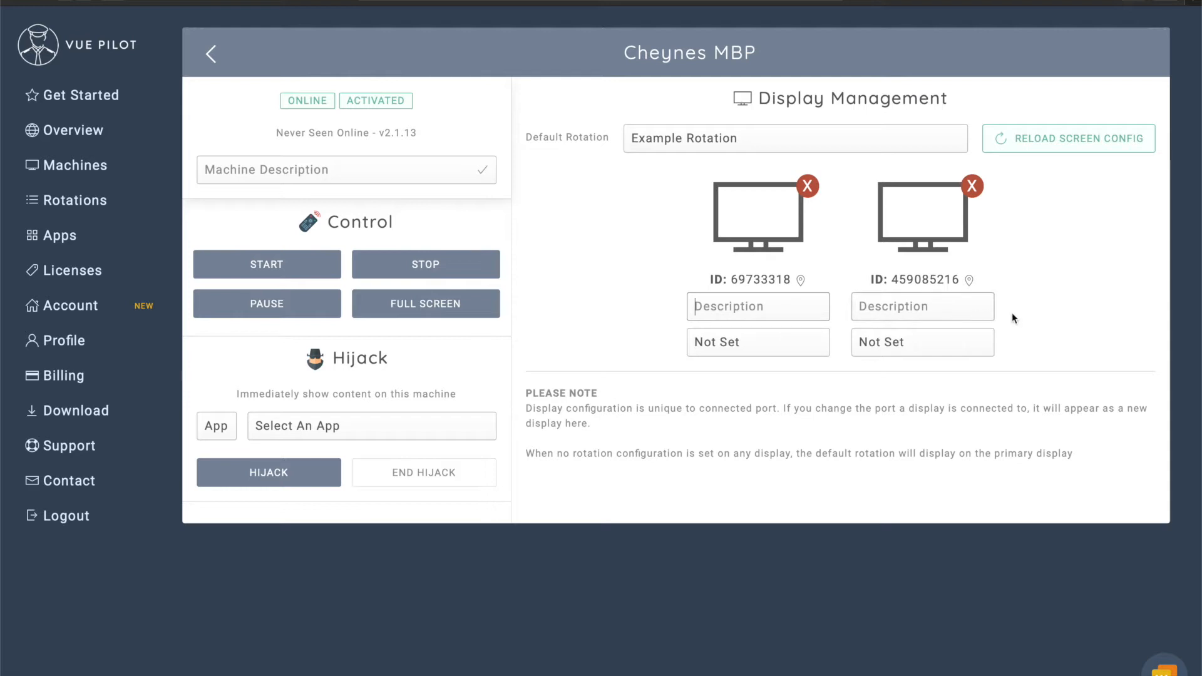
pyautogui.click(785, 340)
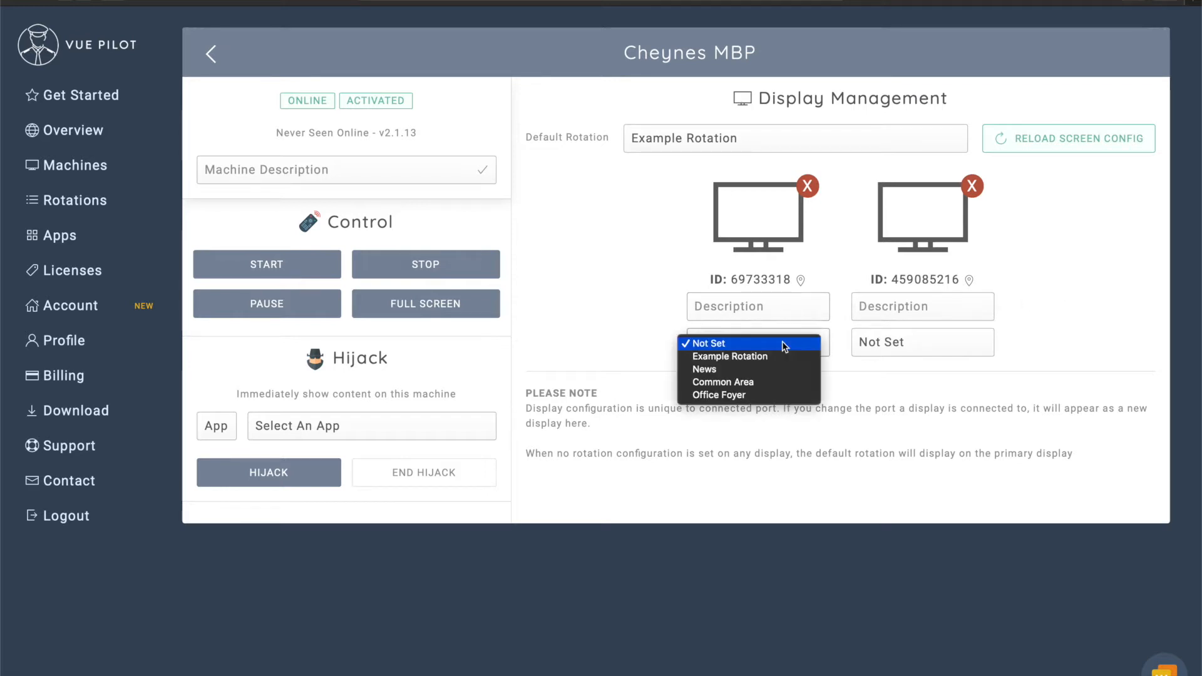
pyautogui.click(1161, 329)
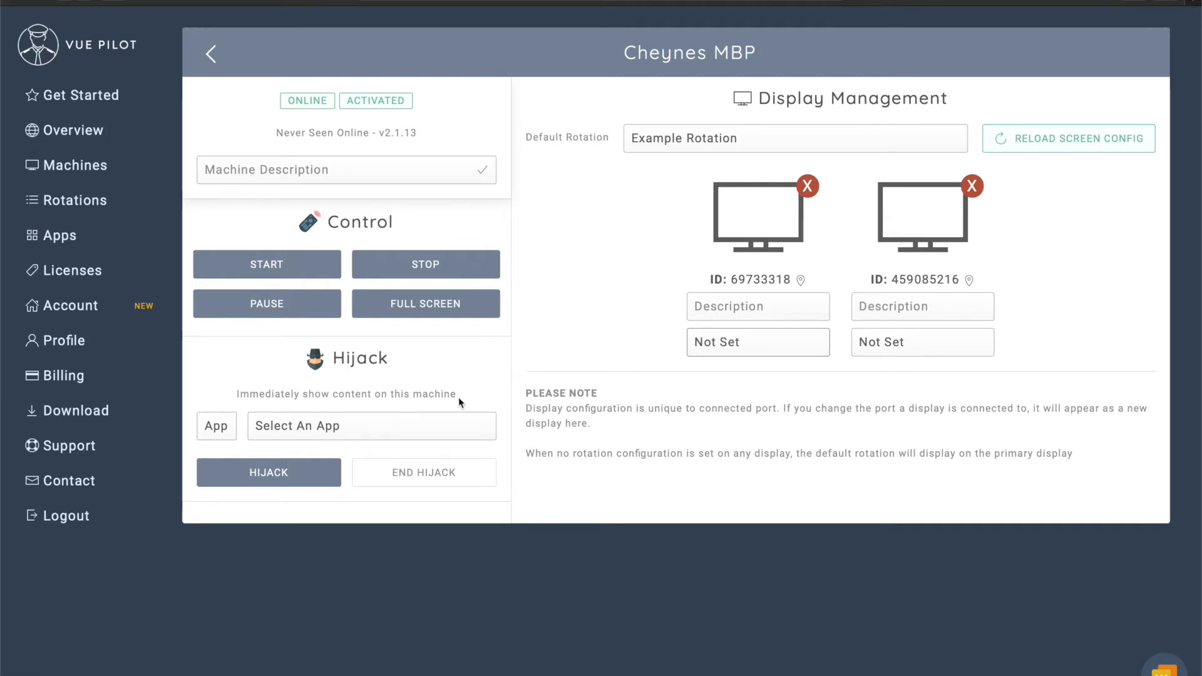
pyautogui.click(417, 426)
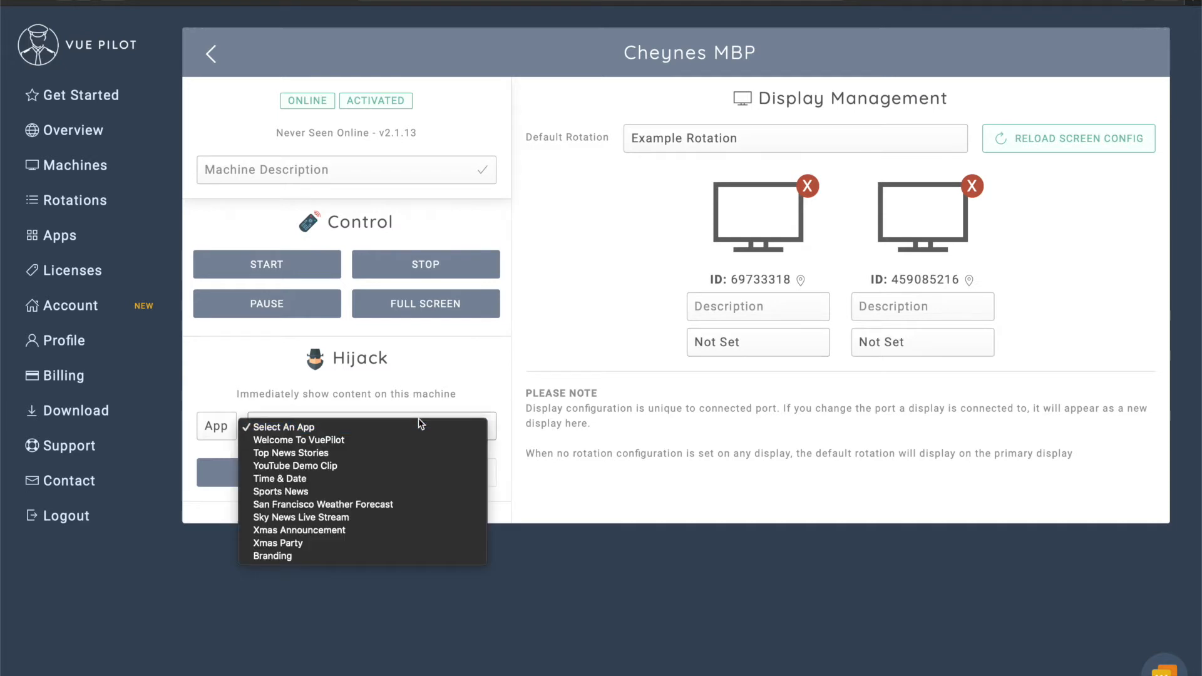
# Hijack the MacBook's screen with the San Francisco Weather Forecast app, then end the hijack.
pyautogui.click(590, 345)
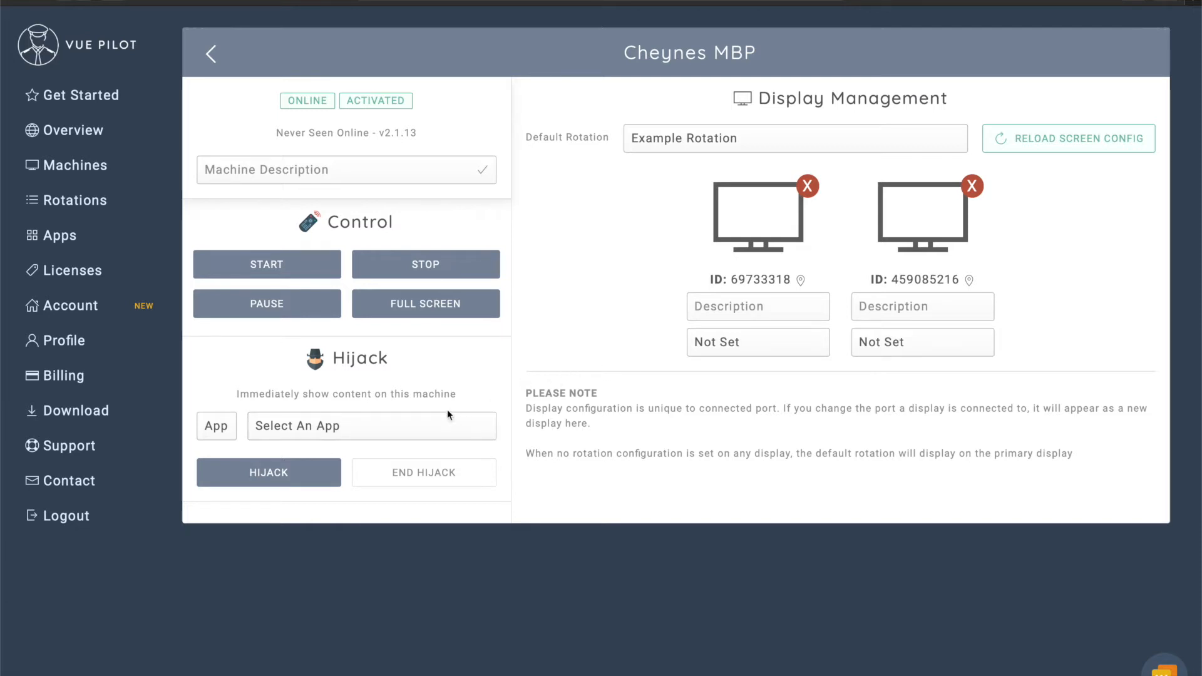
pyautogui.click(405, 426)
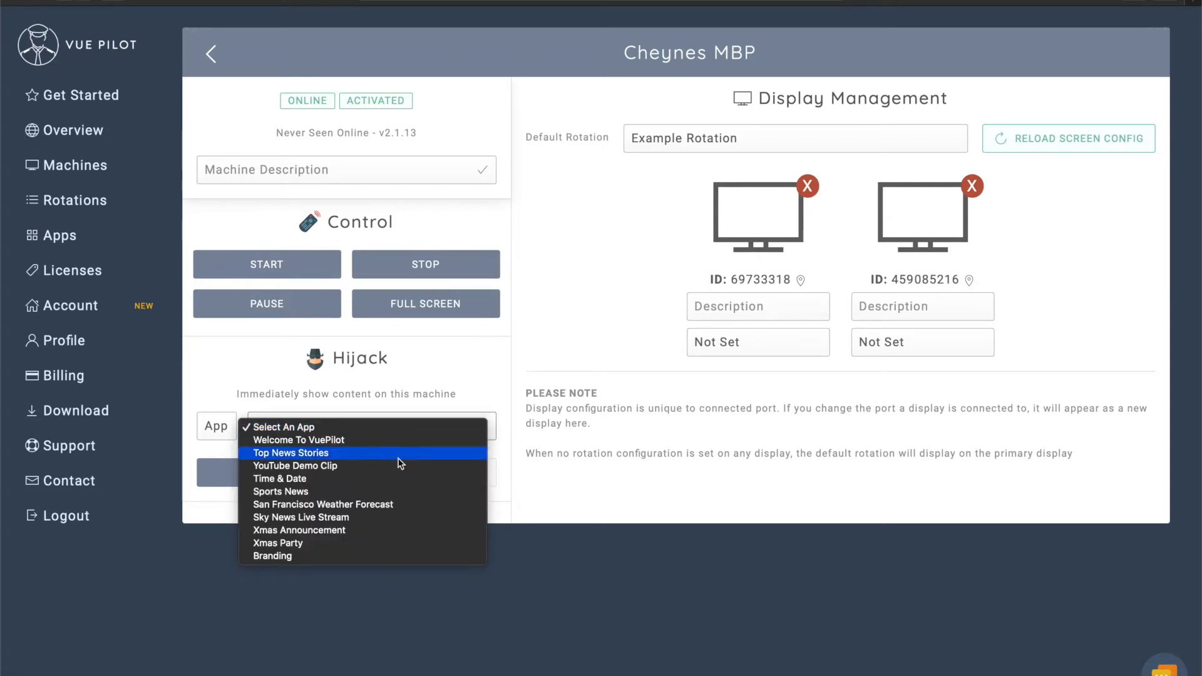
pyautogui.click(383, 505)
pyautogui.click(275, 475)
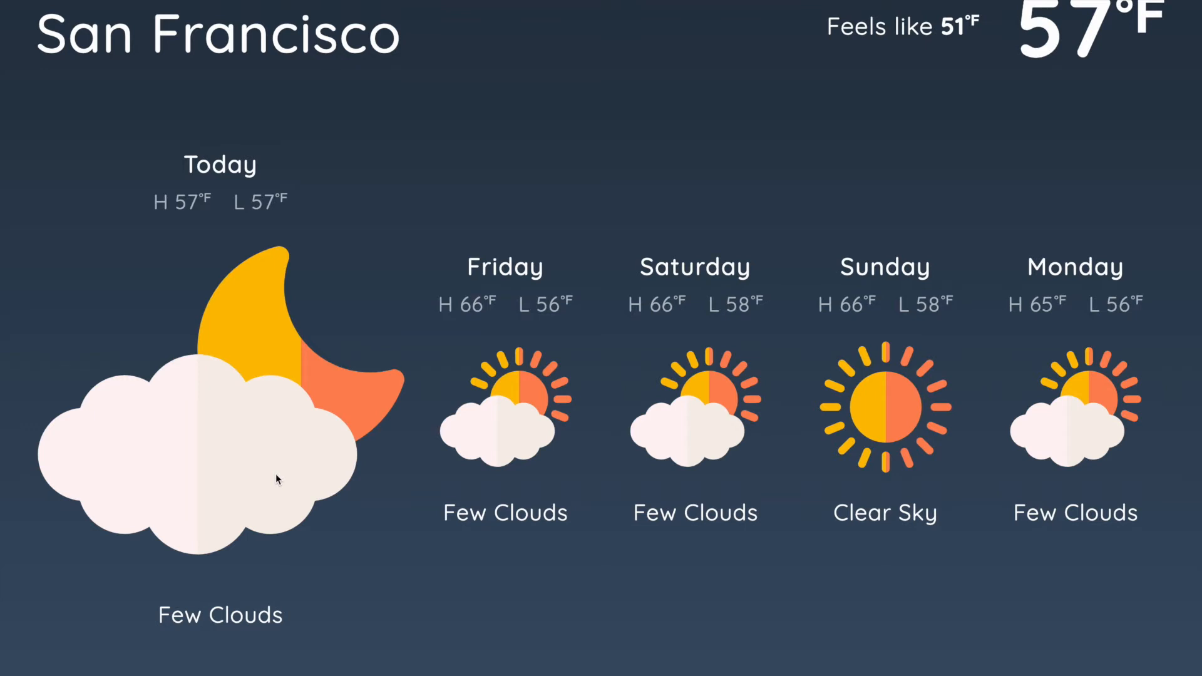
pyautogui.hotkey('ctrl', 'Left')
pyautogui.click(429, 467)
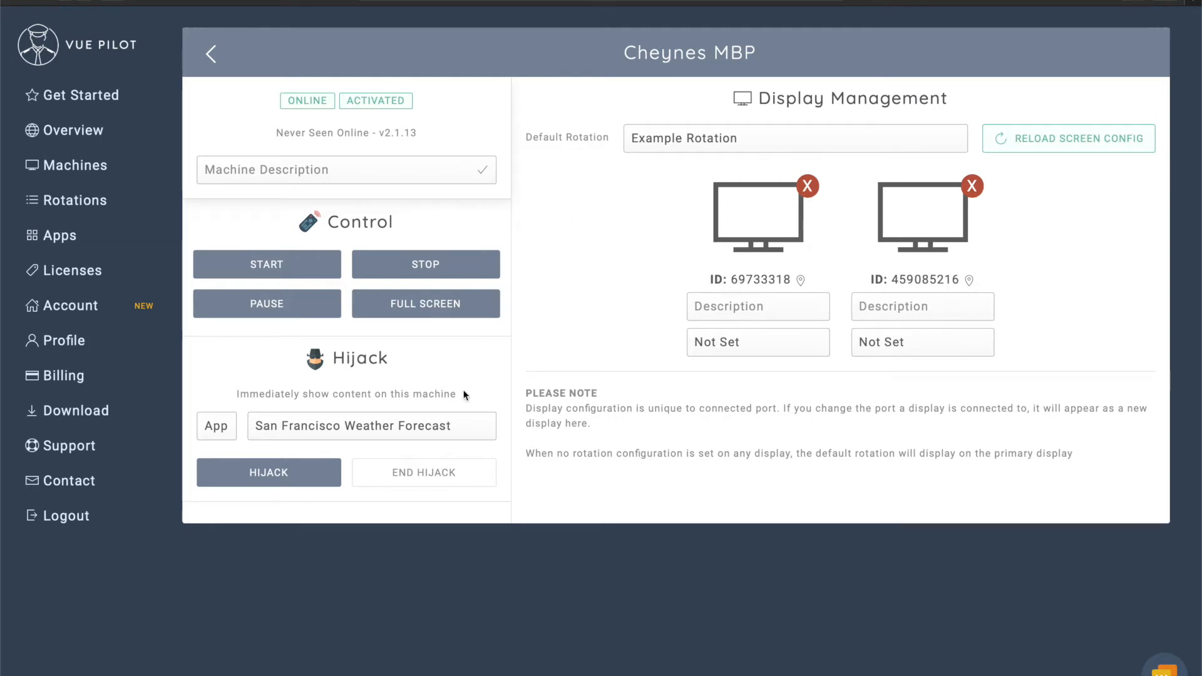
pyautogui.click(216, 431)
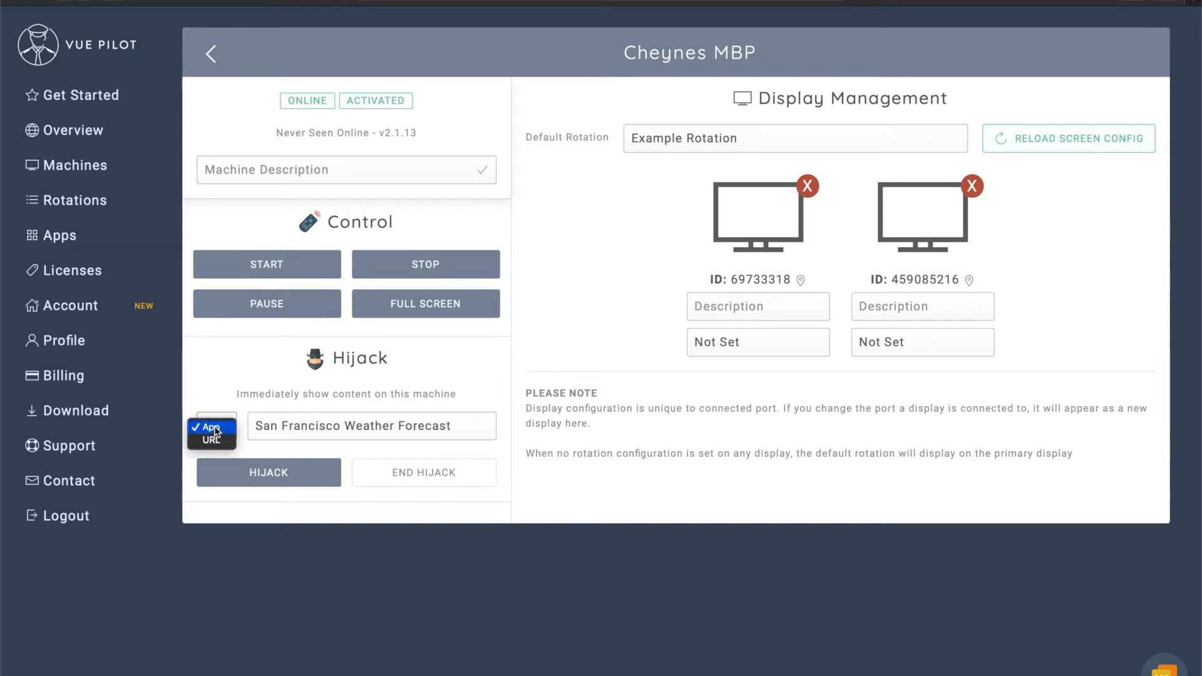
pyautogui.click(216, 444)
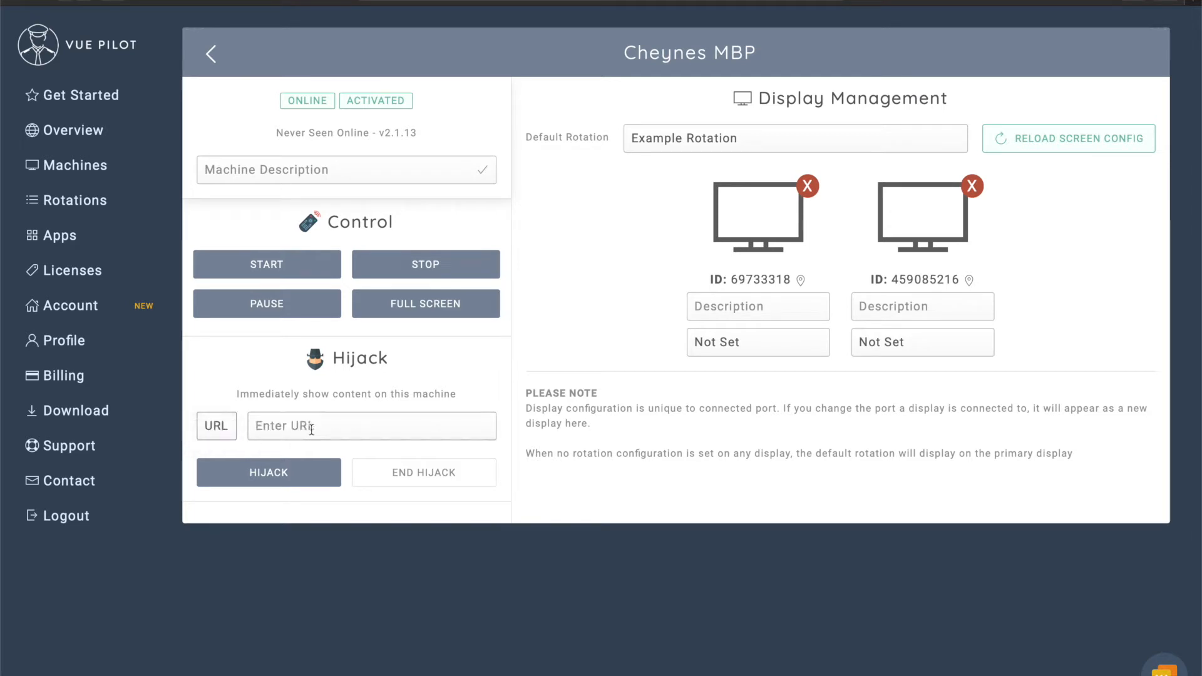
pyautogui.click(311, 429)
pyautogui.write('https://')
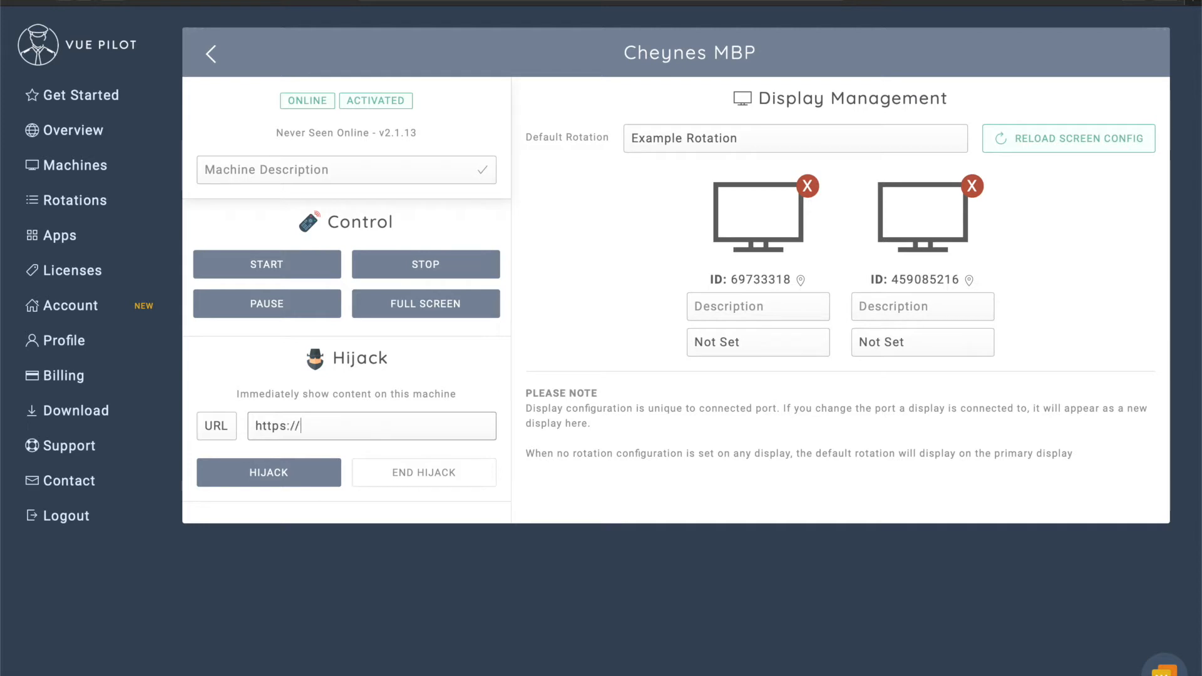
pyautogui.write('cnn.com')
pyautogui.click(275, 474)
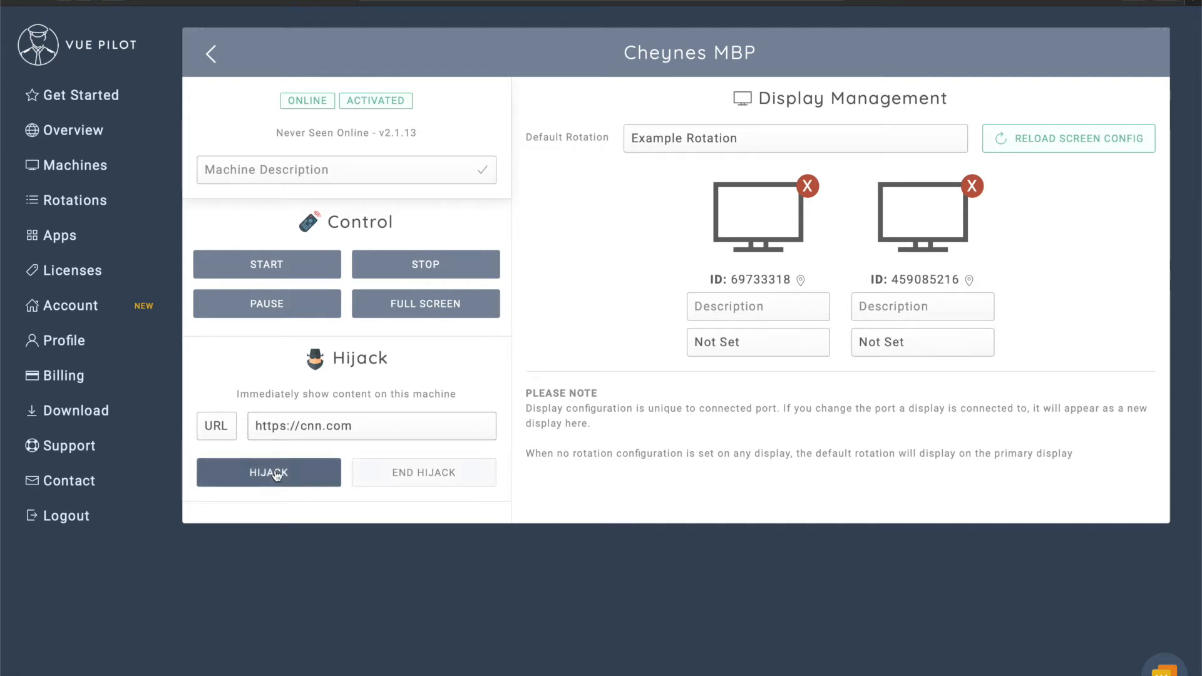
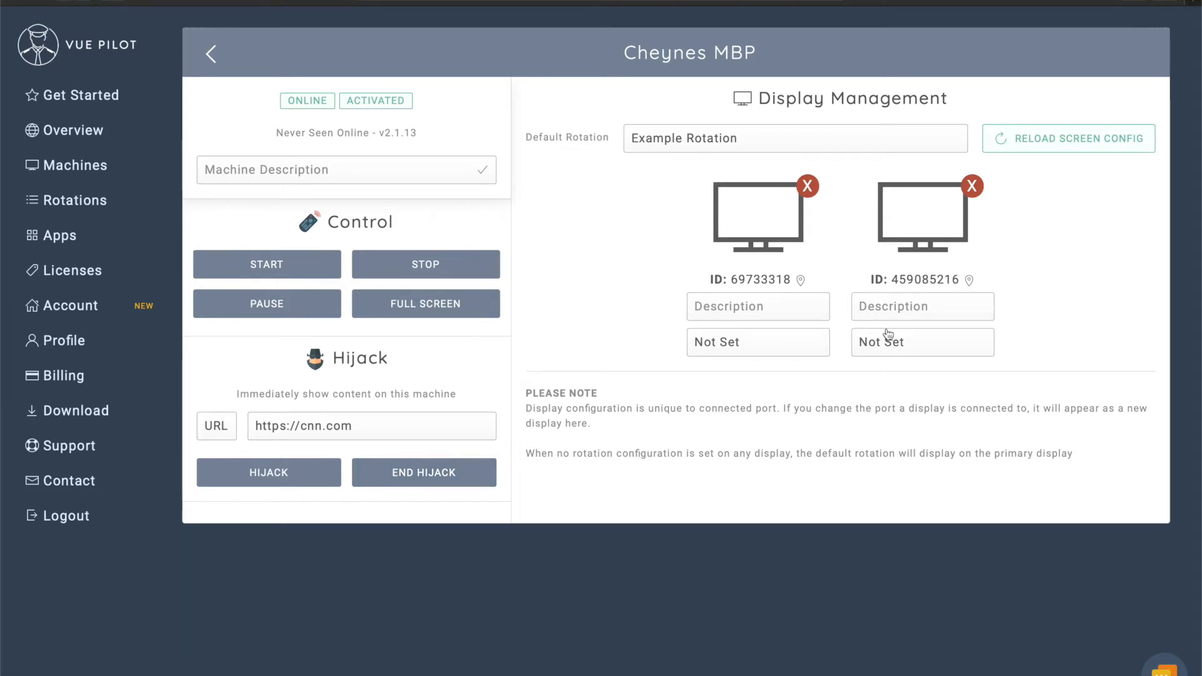
# Assign Example Rotation to Cheynes MBP's first display, describe it as 'Left Screen', and save the config.
pyautogui.click(794, 343)
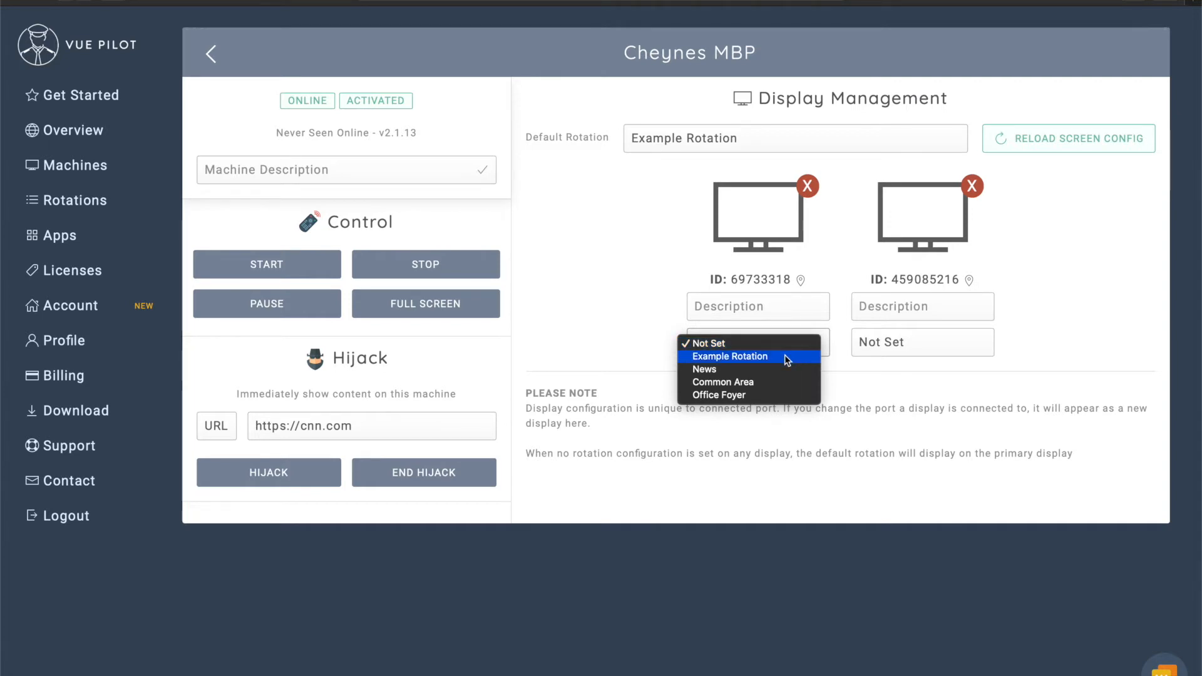
pyautogui.click(784, 355)
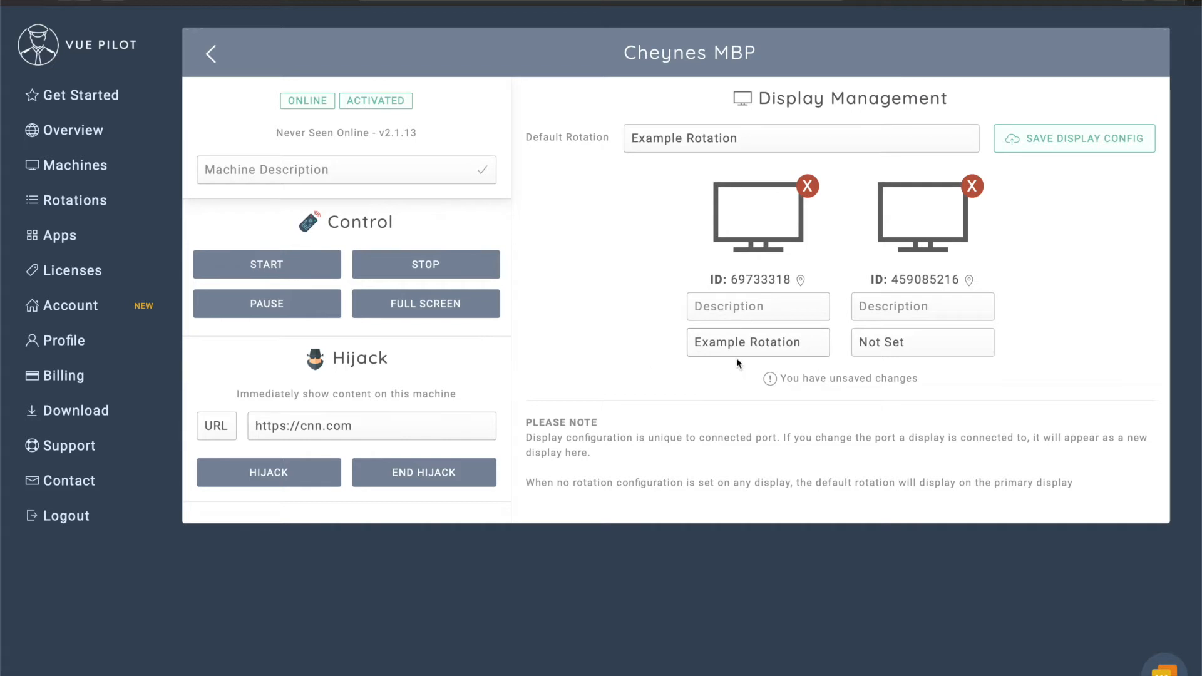
pyautogui.click(730, 301)
pyautogui.write('Left Screen')
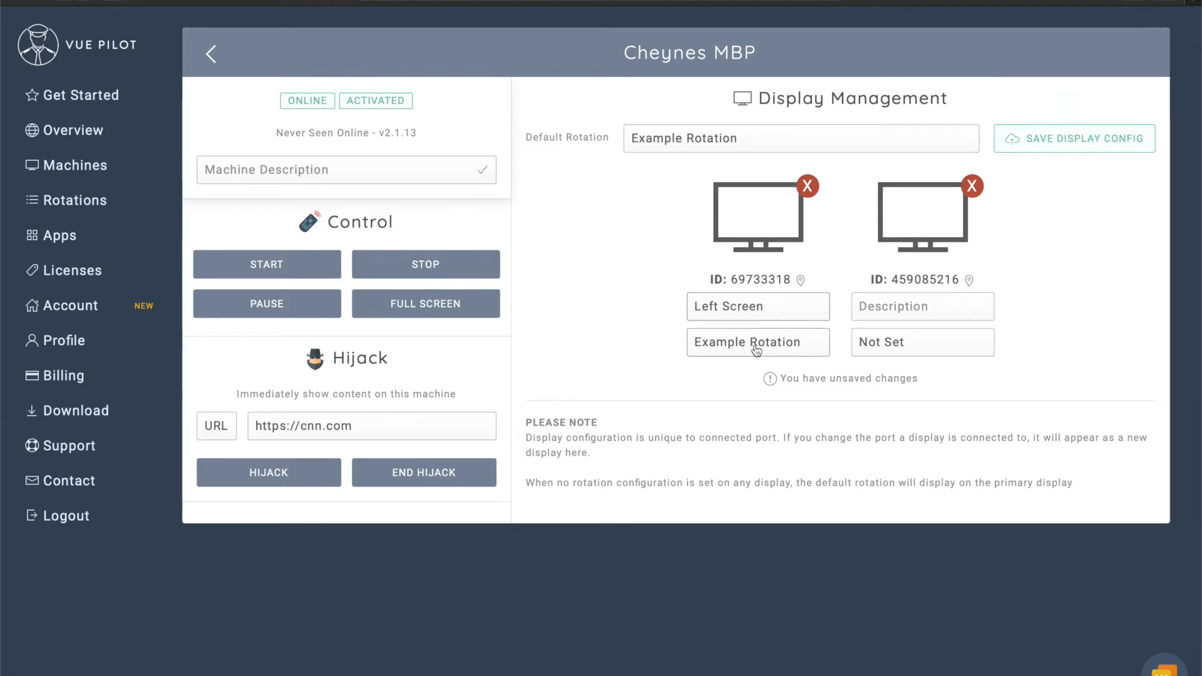
pyautogui.click(1069, 145)
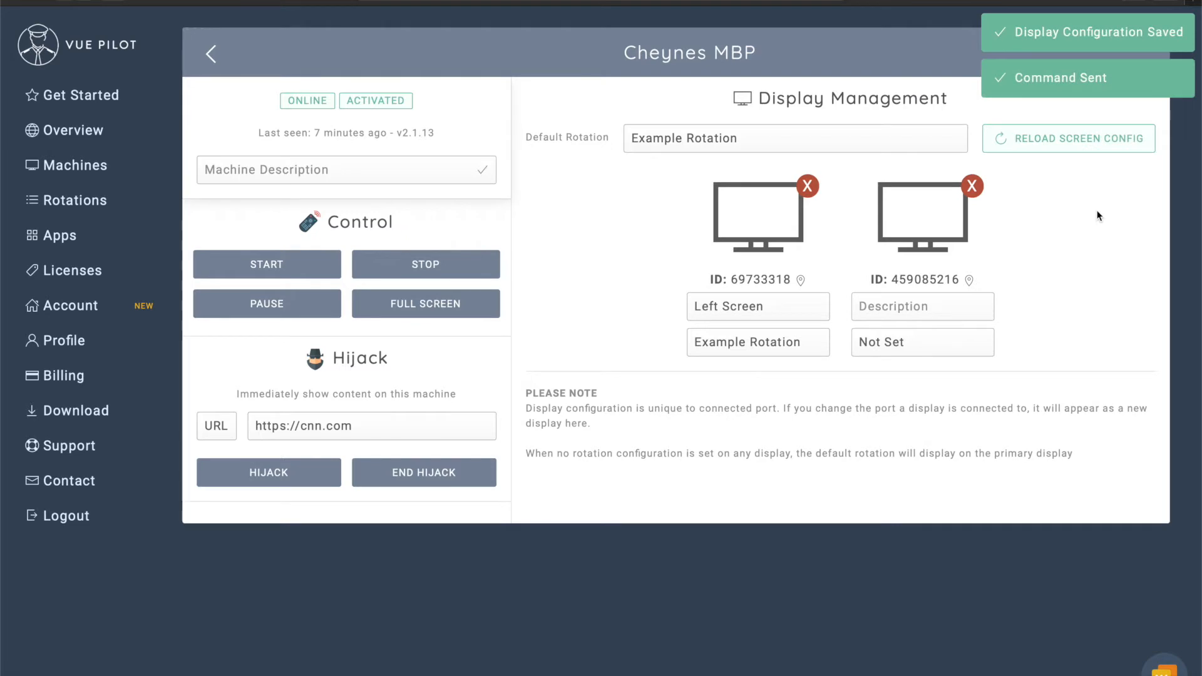
pyautogui.hotkey('ctrl', 'Right')
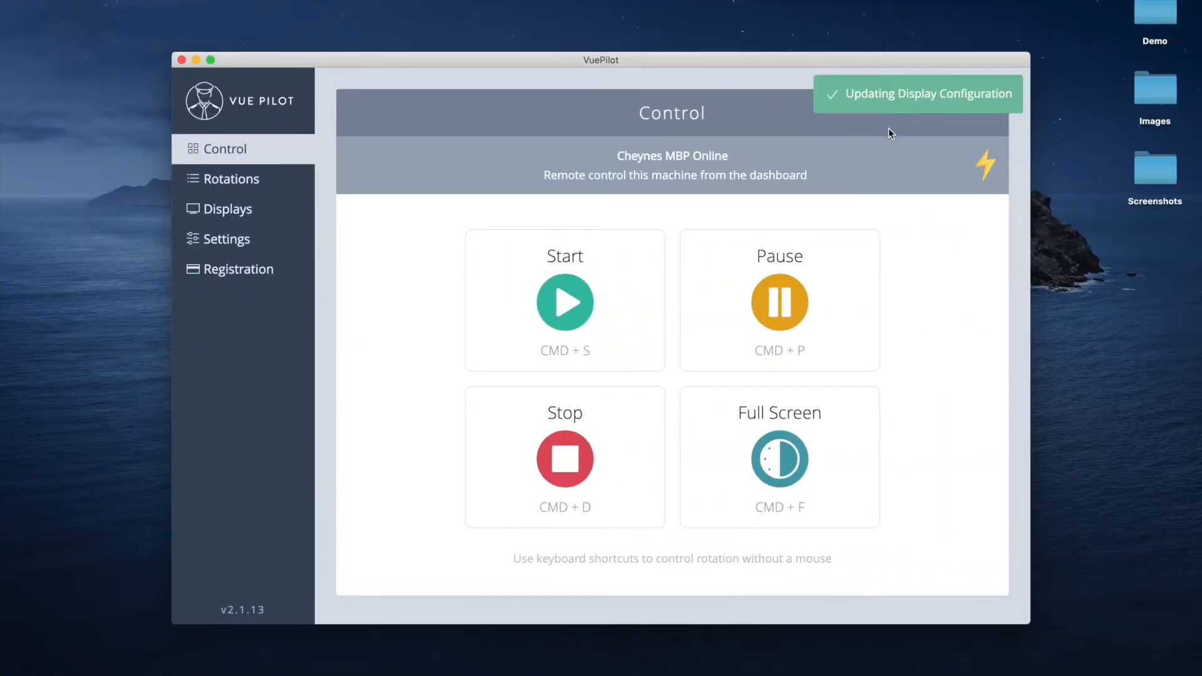
pyautogui.hotkey('ctrl', 'Left')
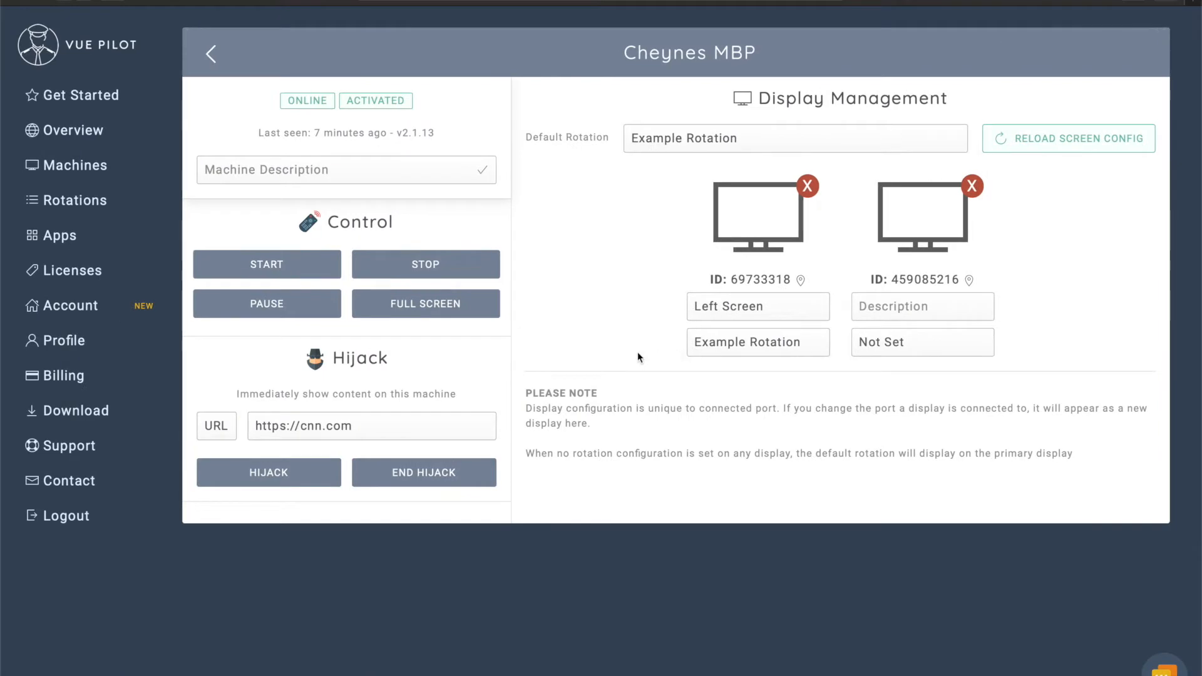
pyautogui.click(303, 269)
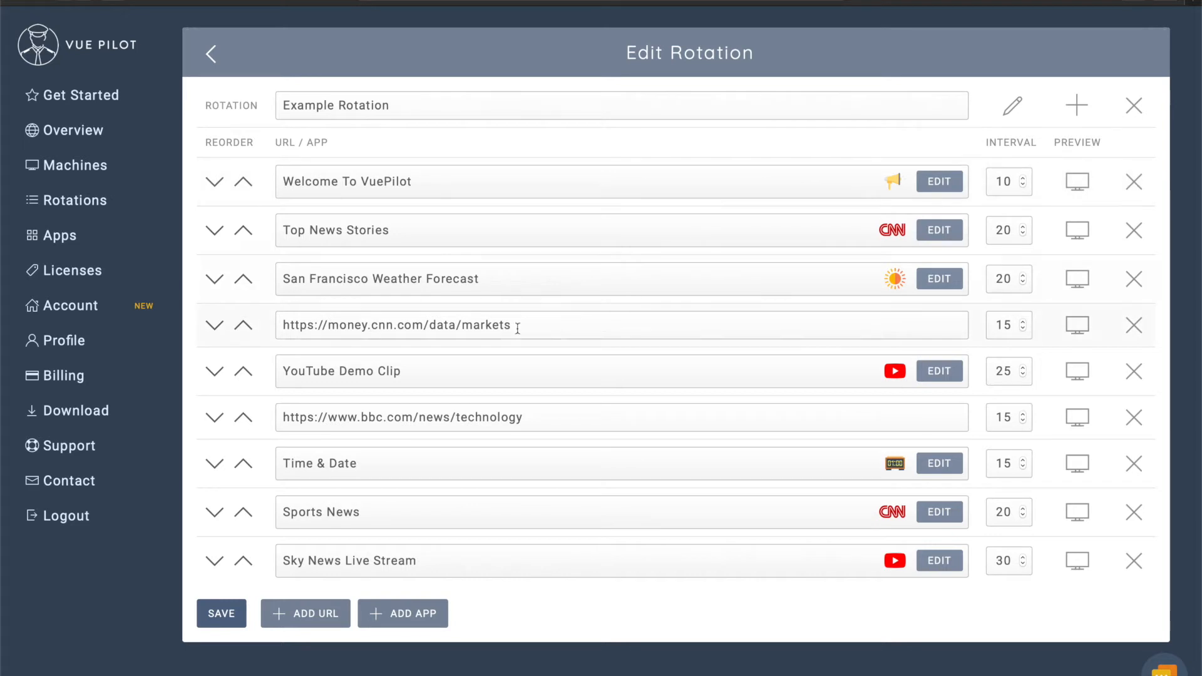
pyautogui.tripleClick(541, 329)
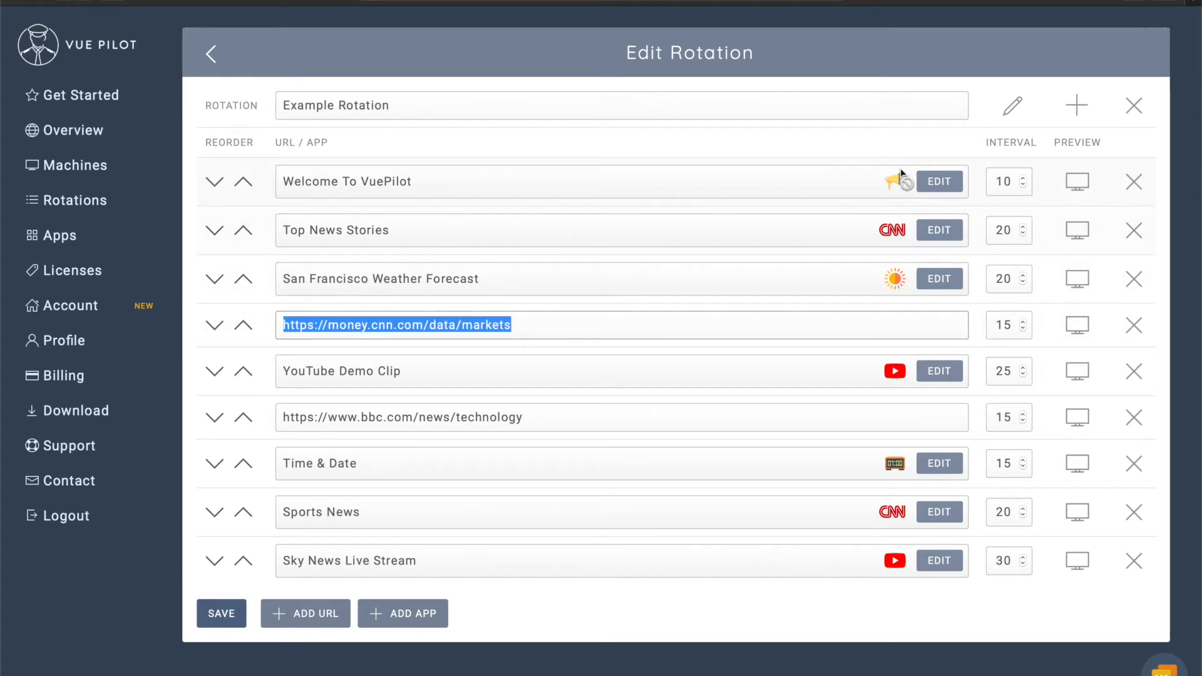
pyautogui.click(930, 141)
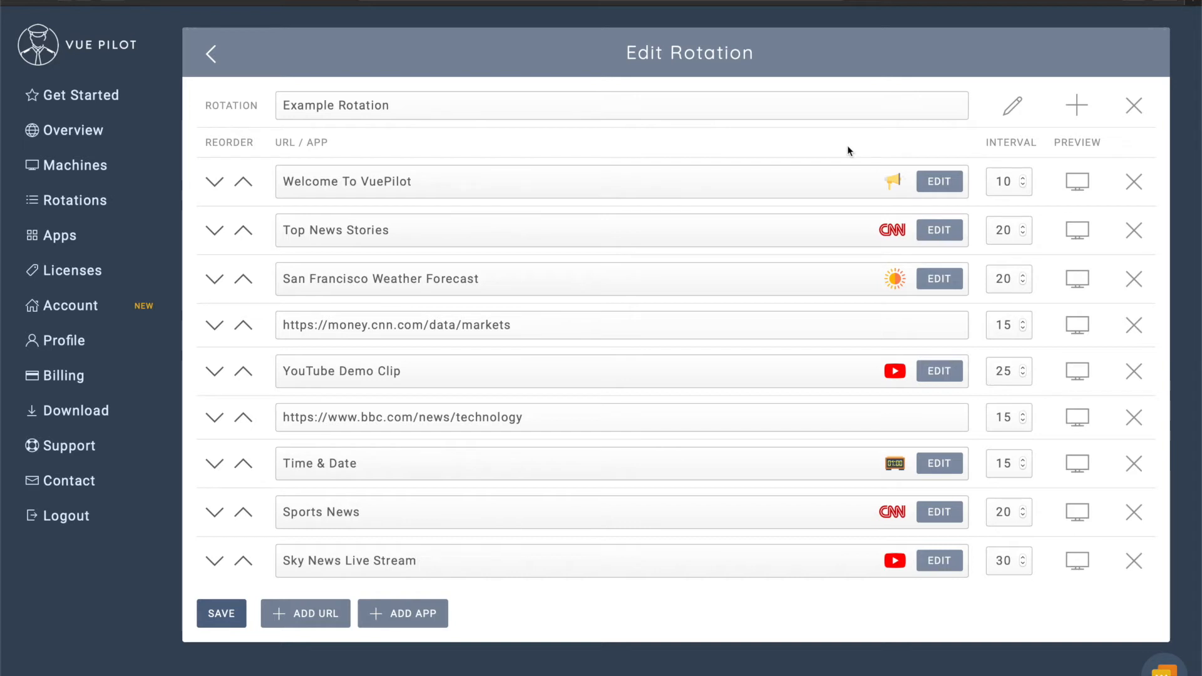
pyautogui.tripleClick(591, 325)
pyautogui.click(592, 324)
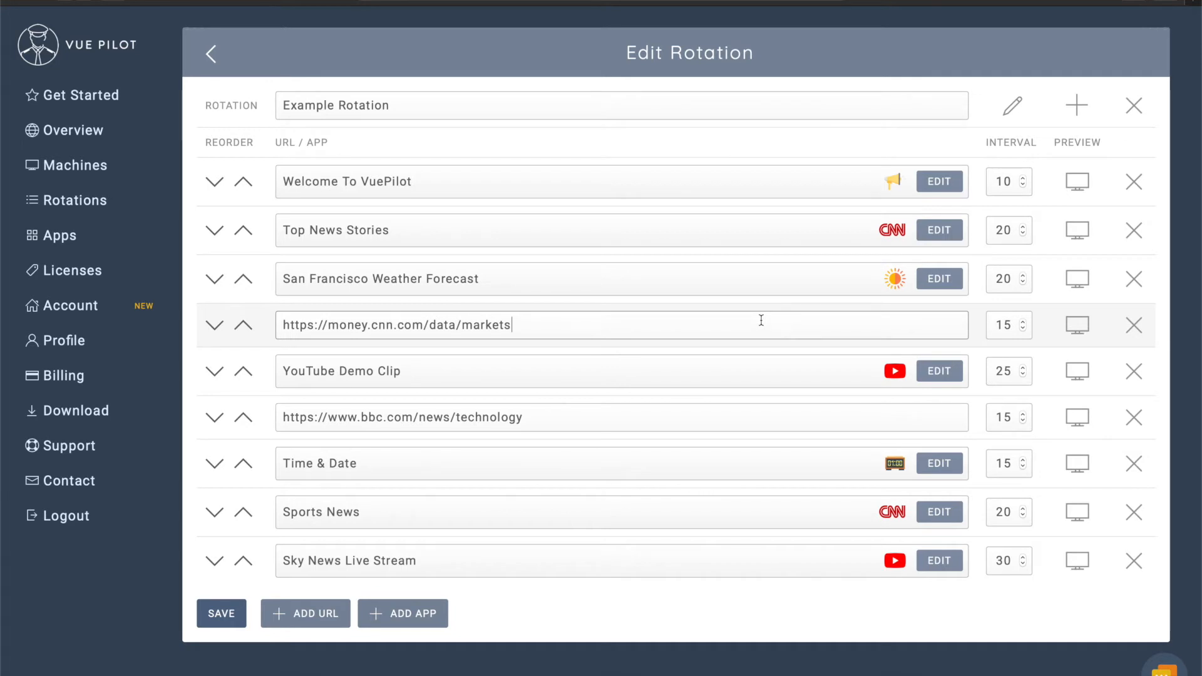
# Create a new rotation named News.
pyautogui.click(1077, 107)
pyautogui.tripleClick(618, 137)
pyautogui.write('News')
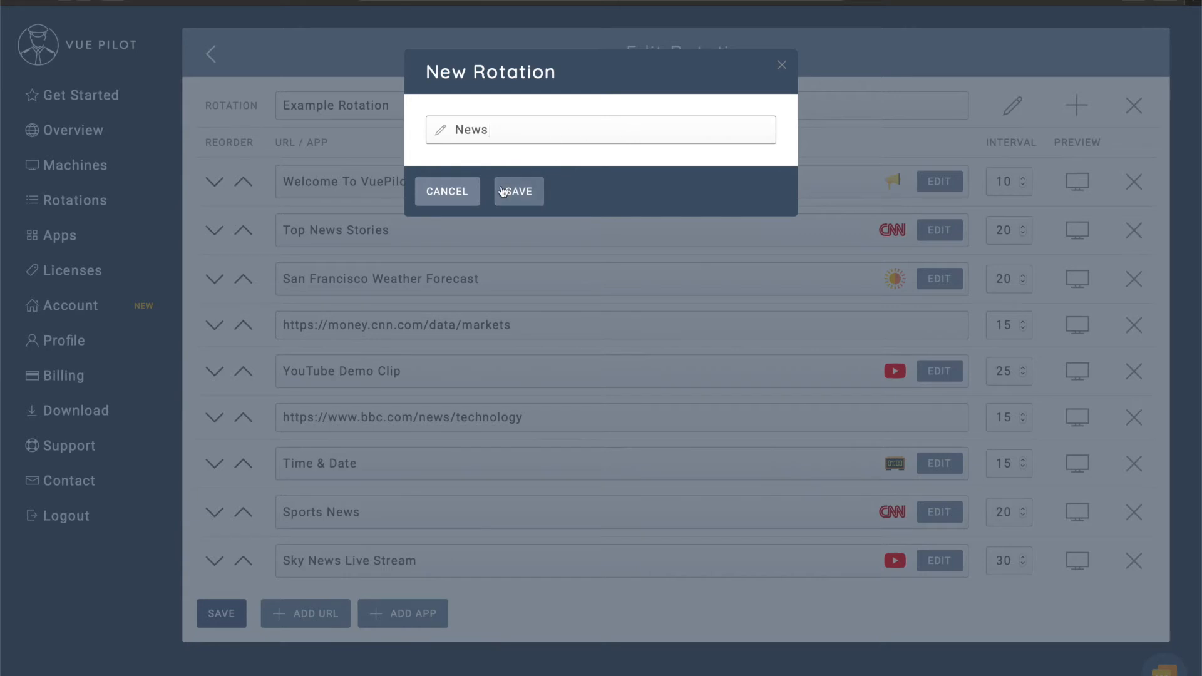
pyautogui.click(503, 191)
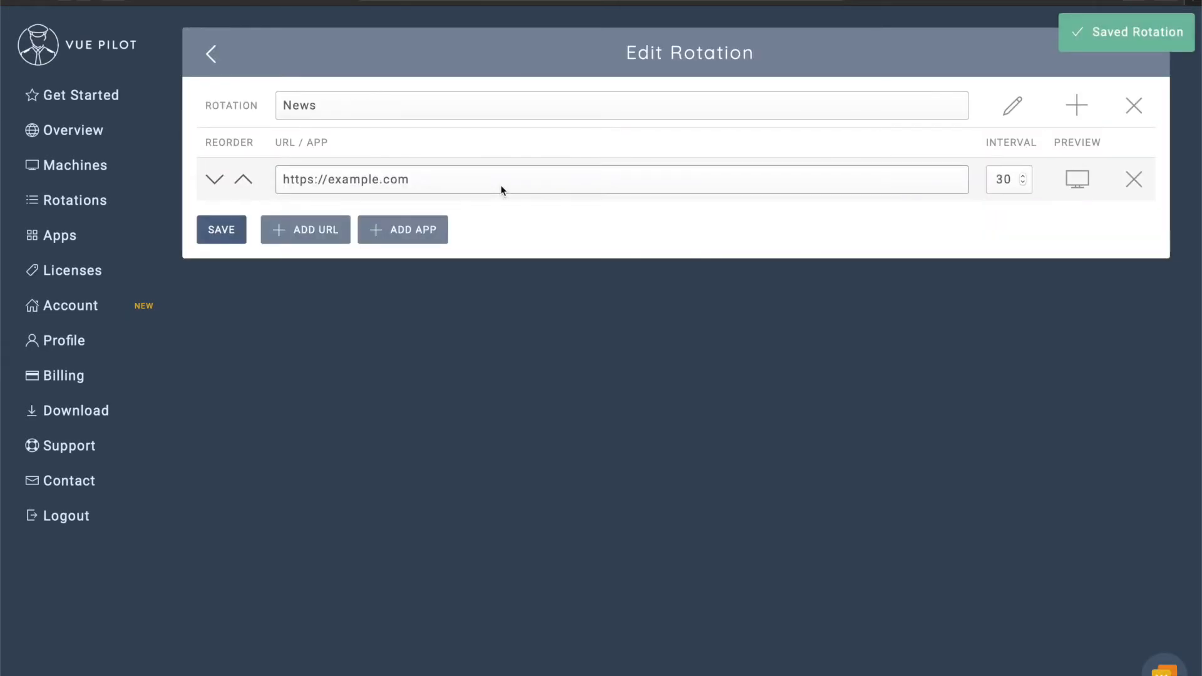
pyautogui.tripleClick(517, 183)
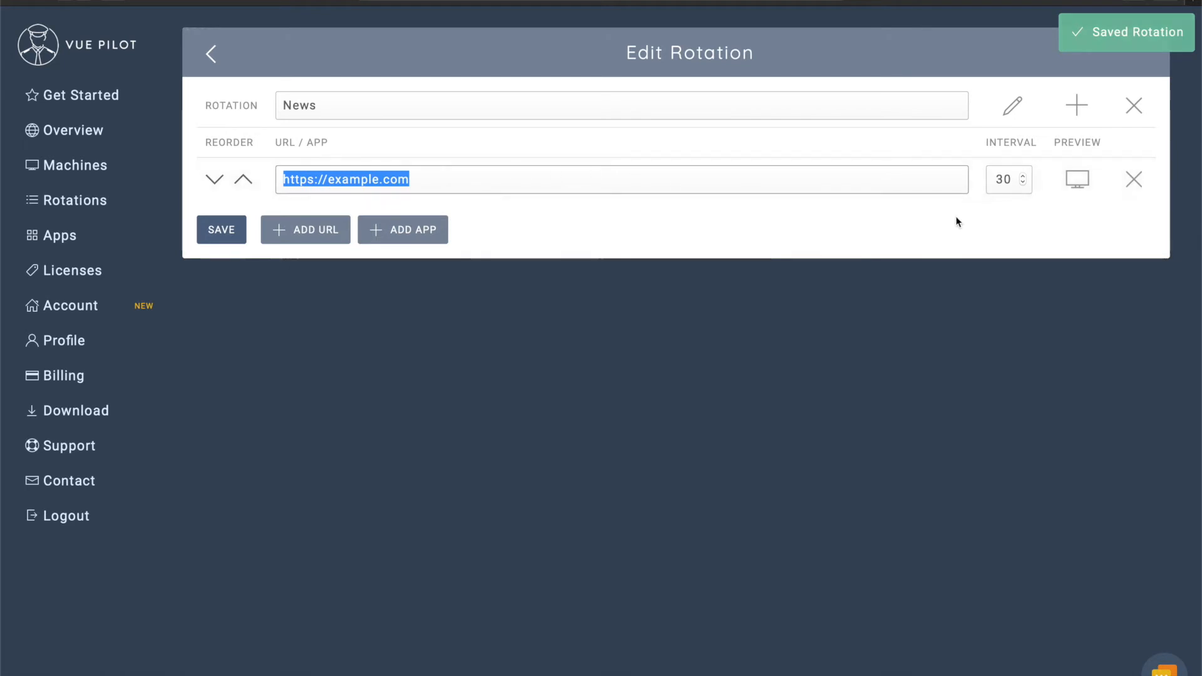
pyautogui.click(404, 232)
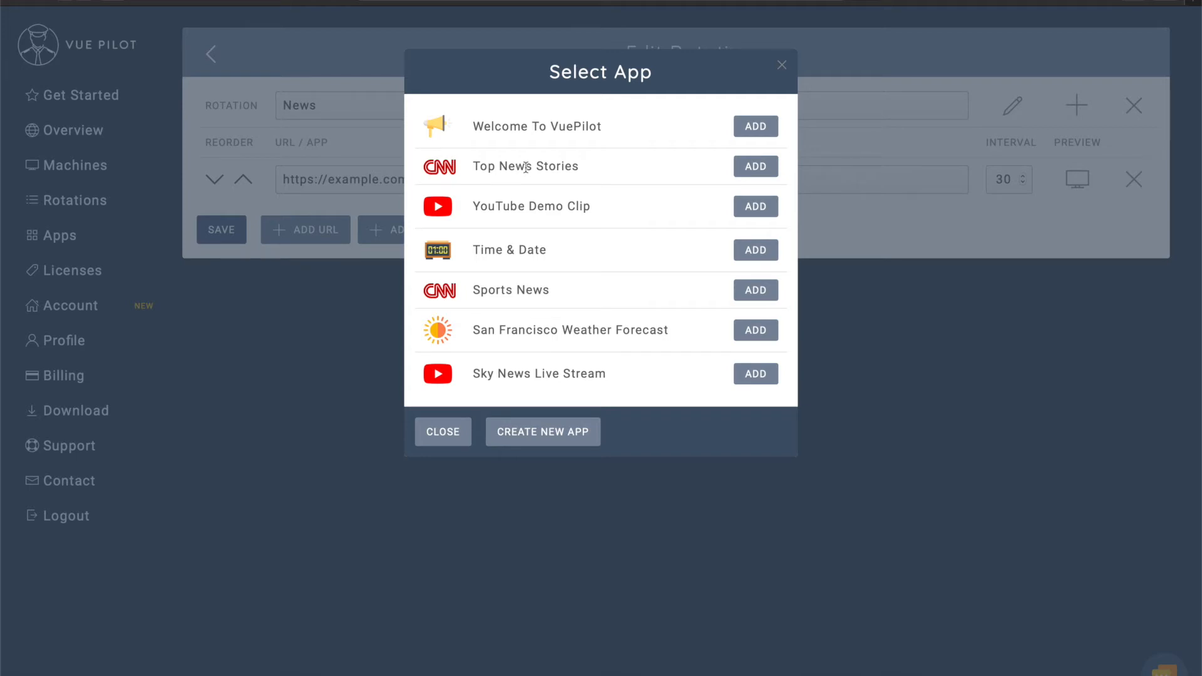
pyautogui.click(756, 166)
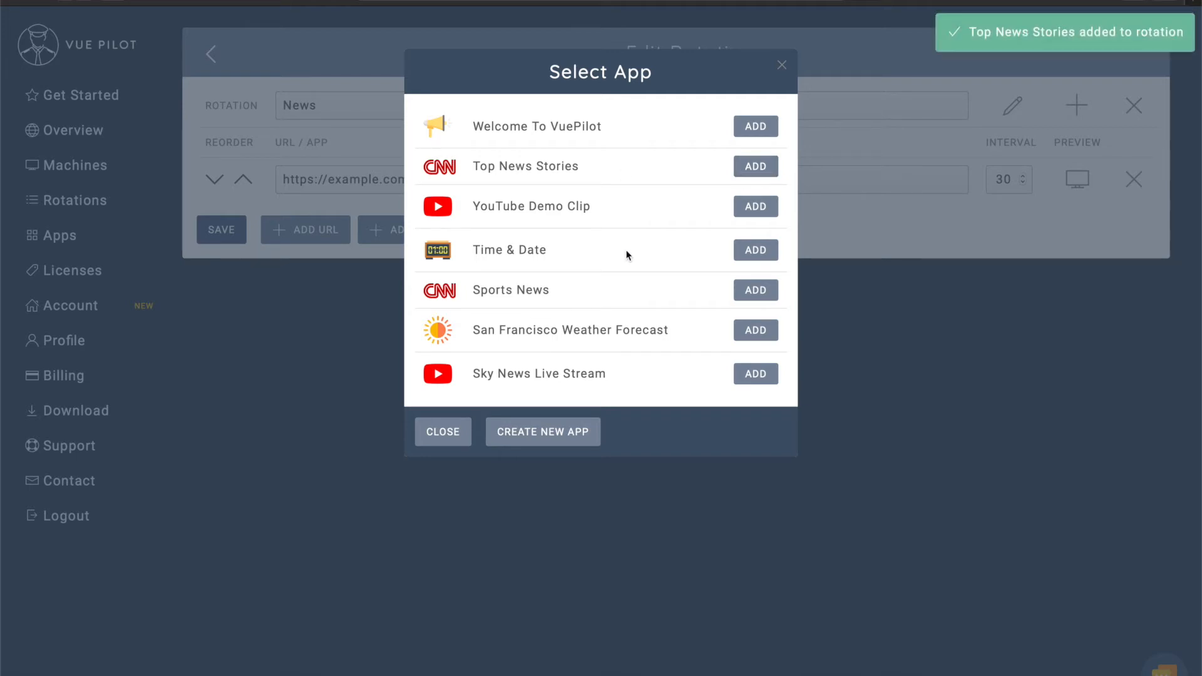
pyautogui.click(759, 290)
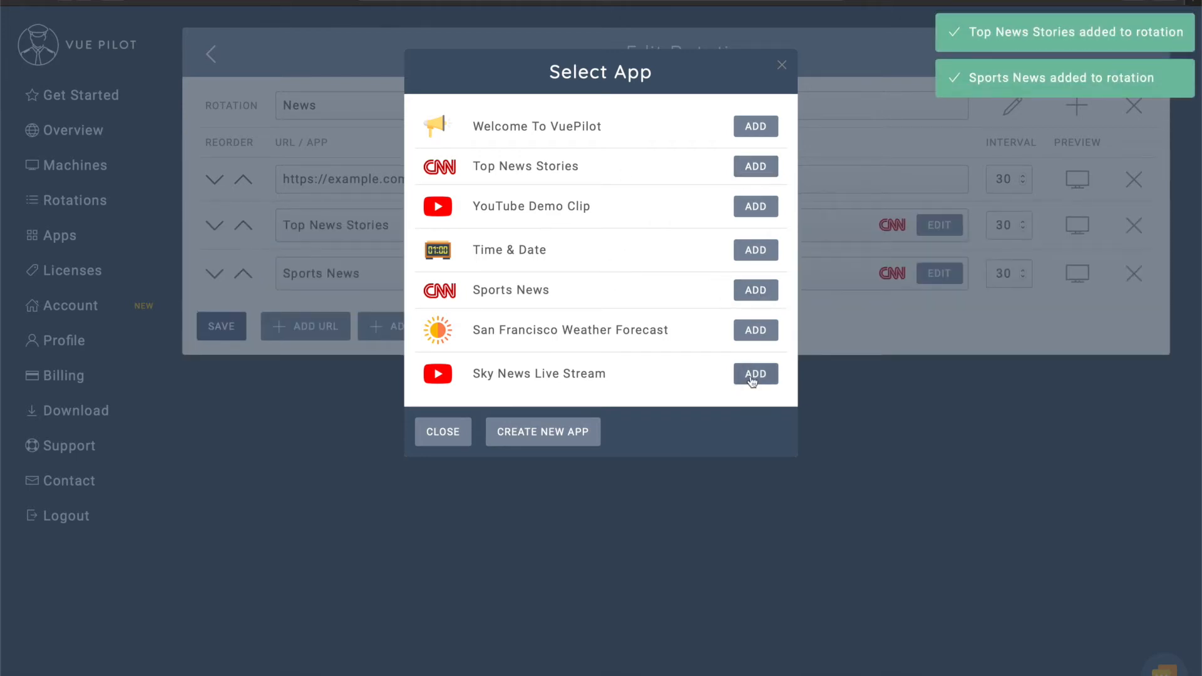
pyautogui.click(752, 379)
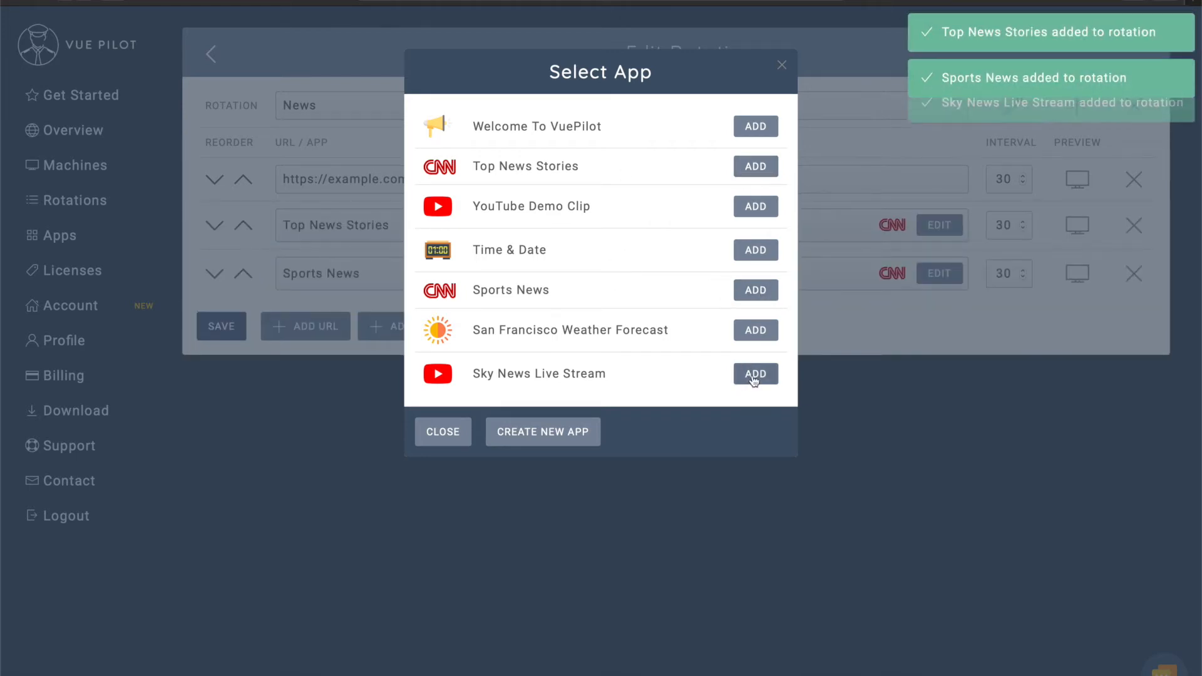
pyautogui.click(445, 433)
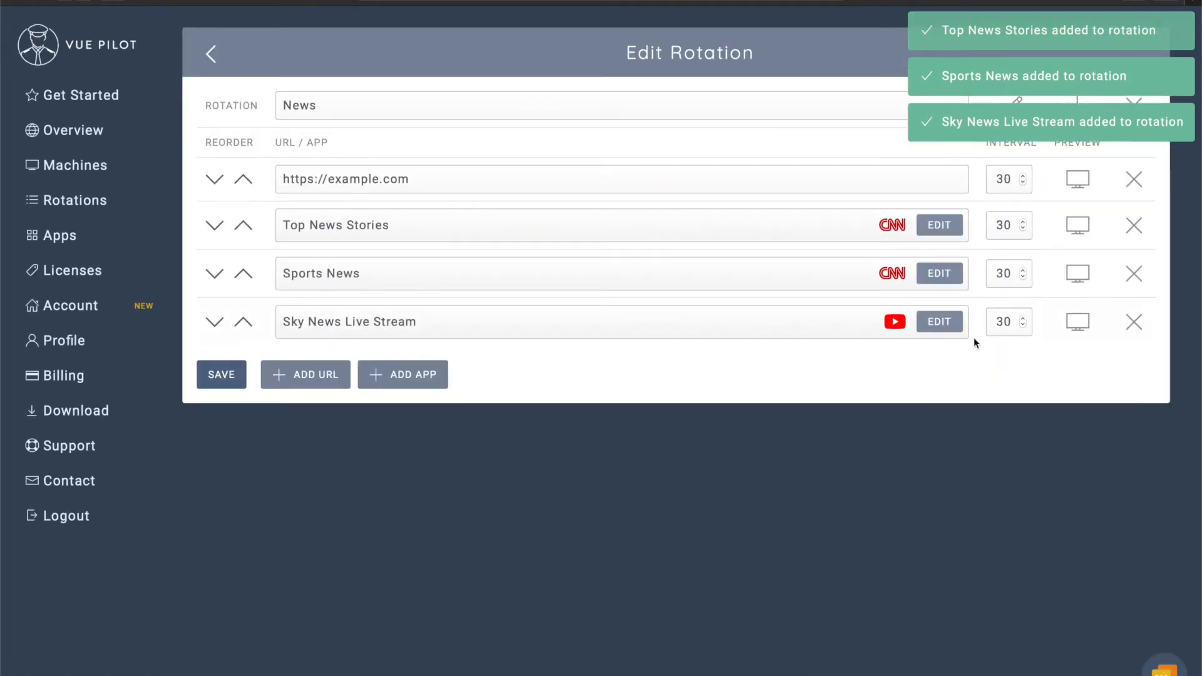
pyautogui.click(1134, 179)
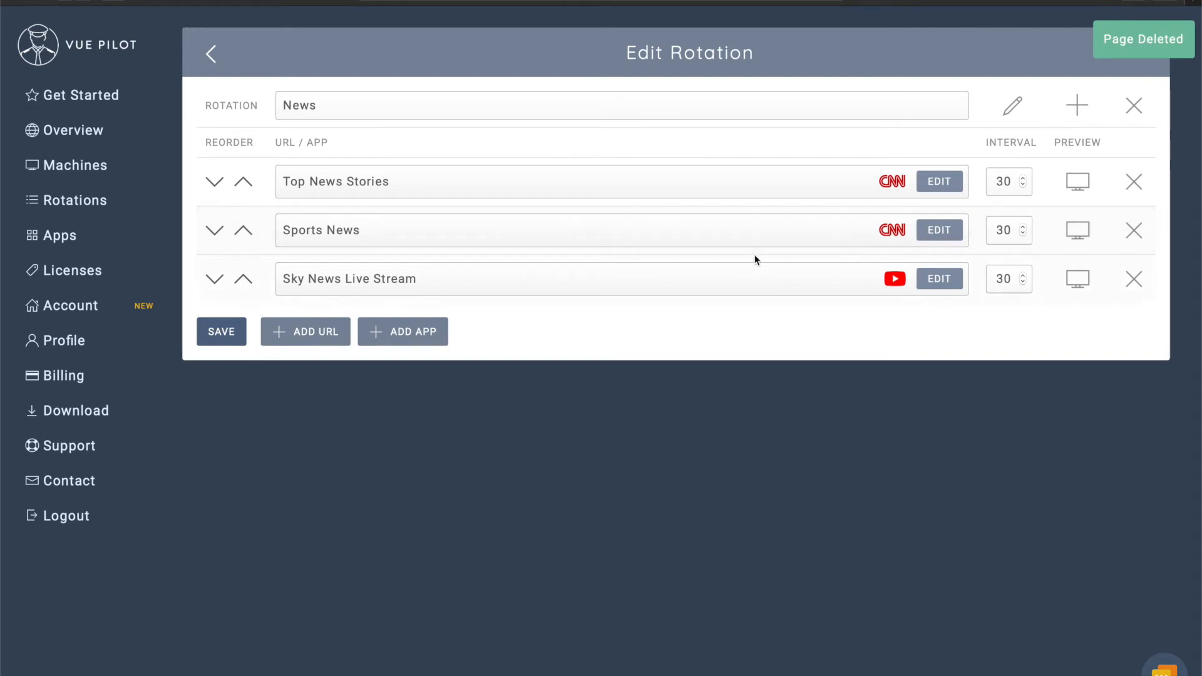
pyautogui.click(1078, 183)
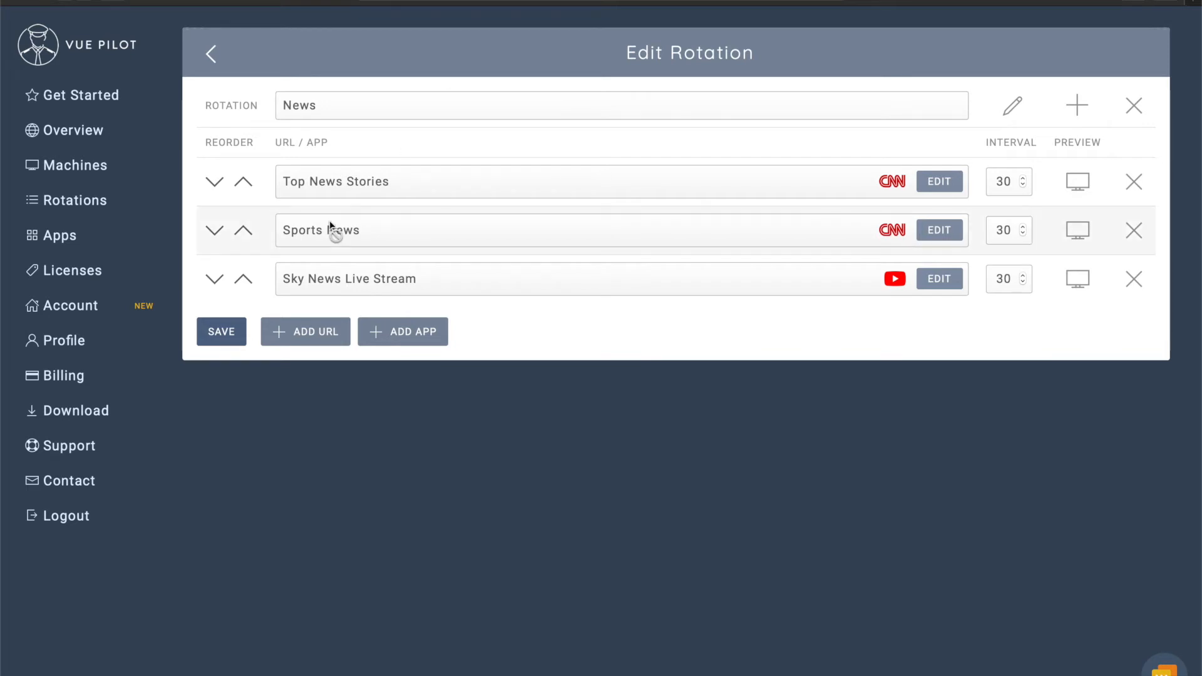
pyautogui.click(307, 333)
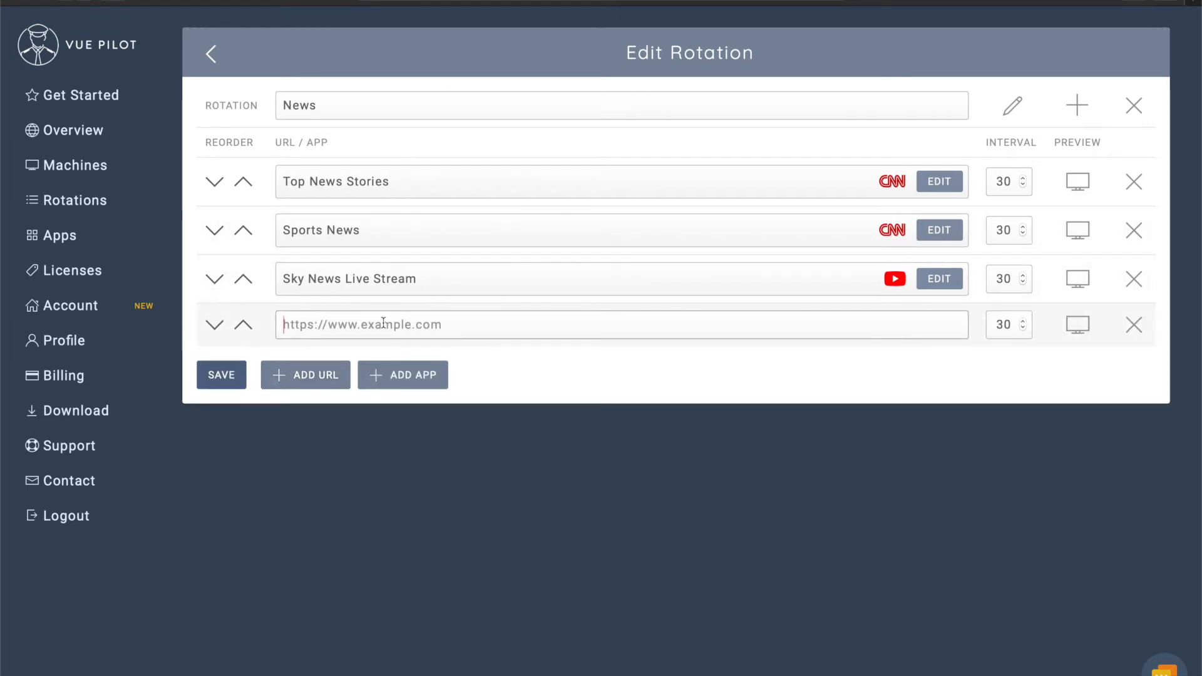
pyautogui.write('https://www.vuepilot.com/dashboard')
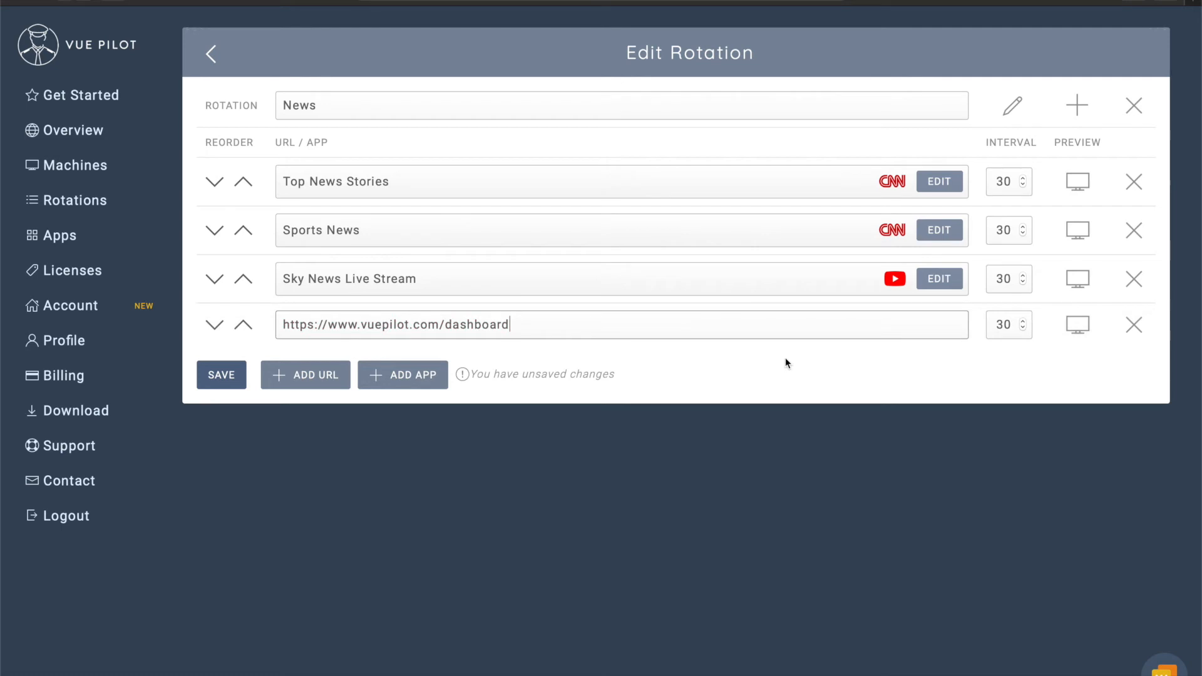
pyautogui.click(243, 373)
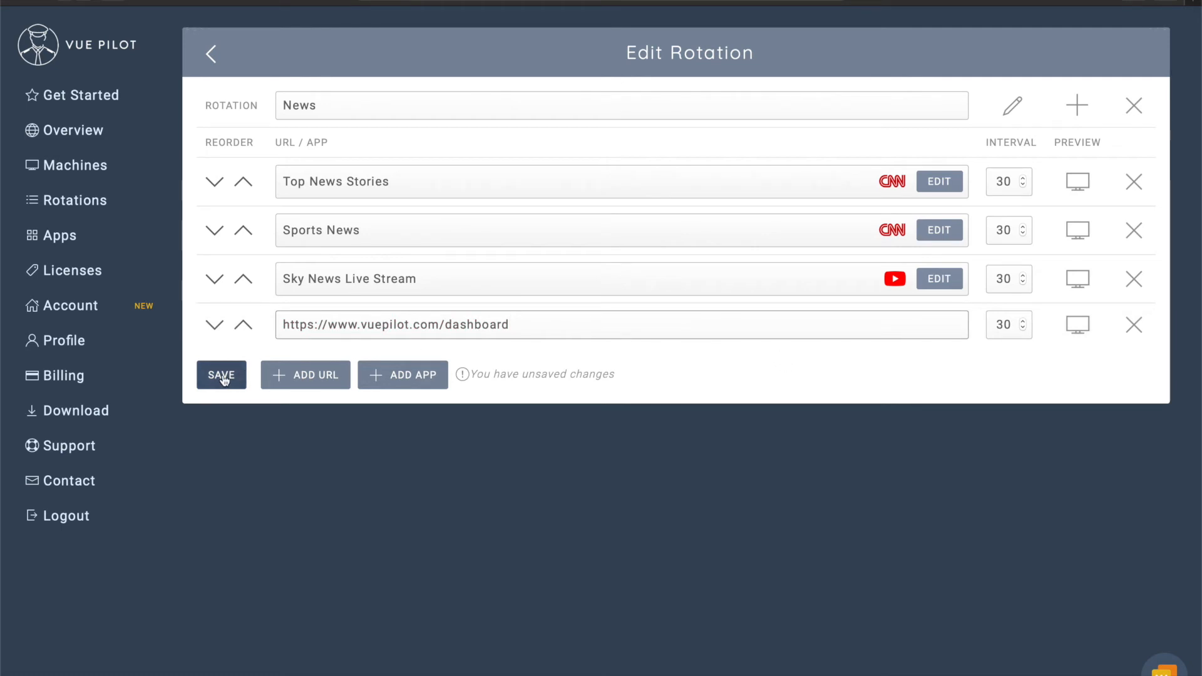
pyautogui.click(243, 325)
pyautogui.click(243, 277)
pyautogui.click(243, 230)
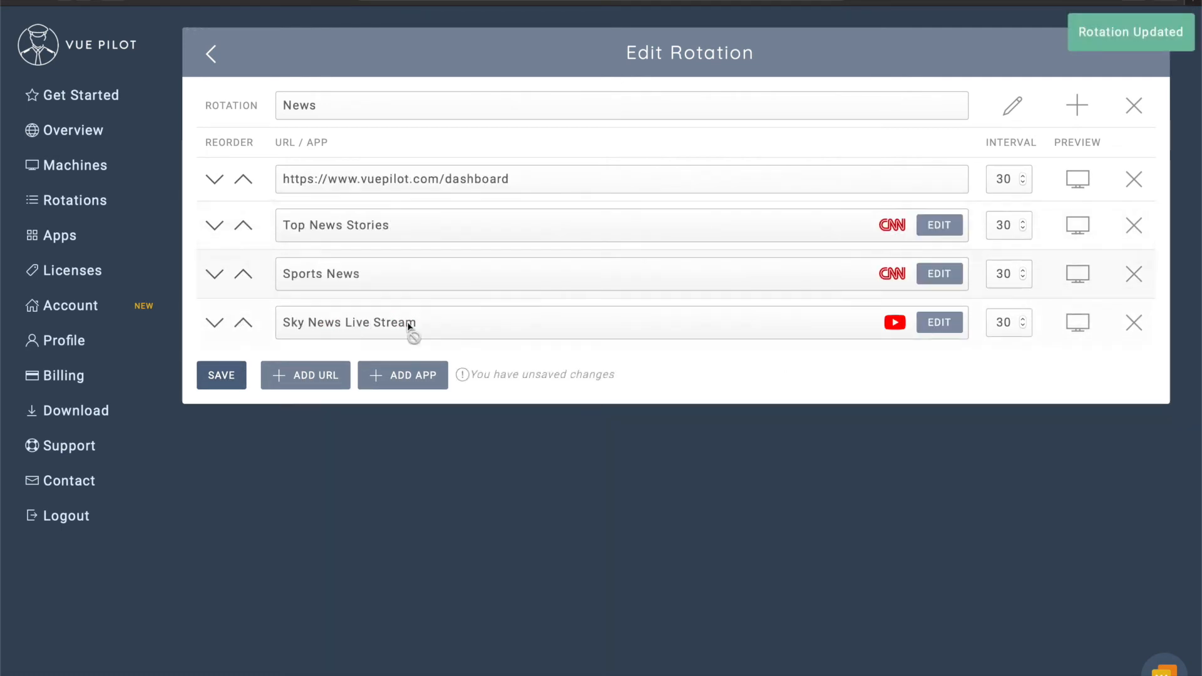
pyautogui.click(229, 375)
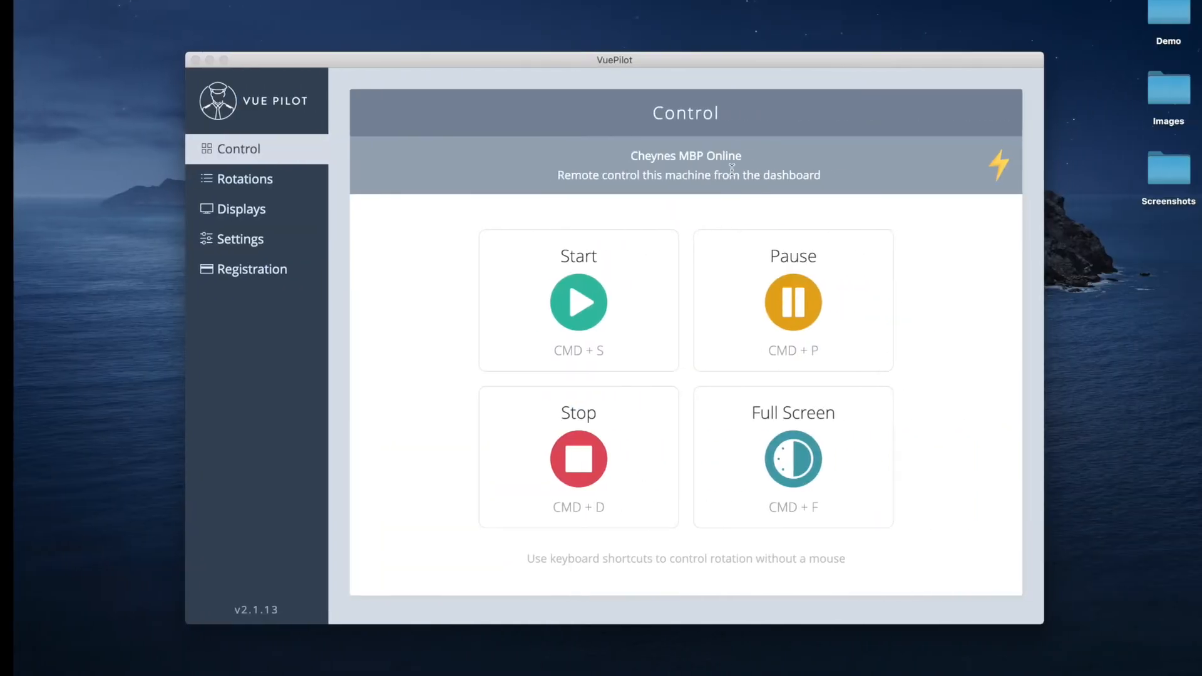
# In the desktop app's Rotations, preview the dashboard URL entry, which shows a sign-in page.
pyautogui.click(219, 187)
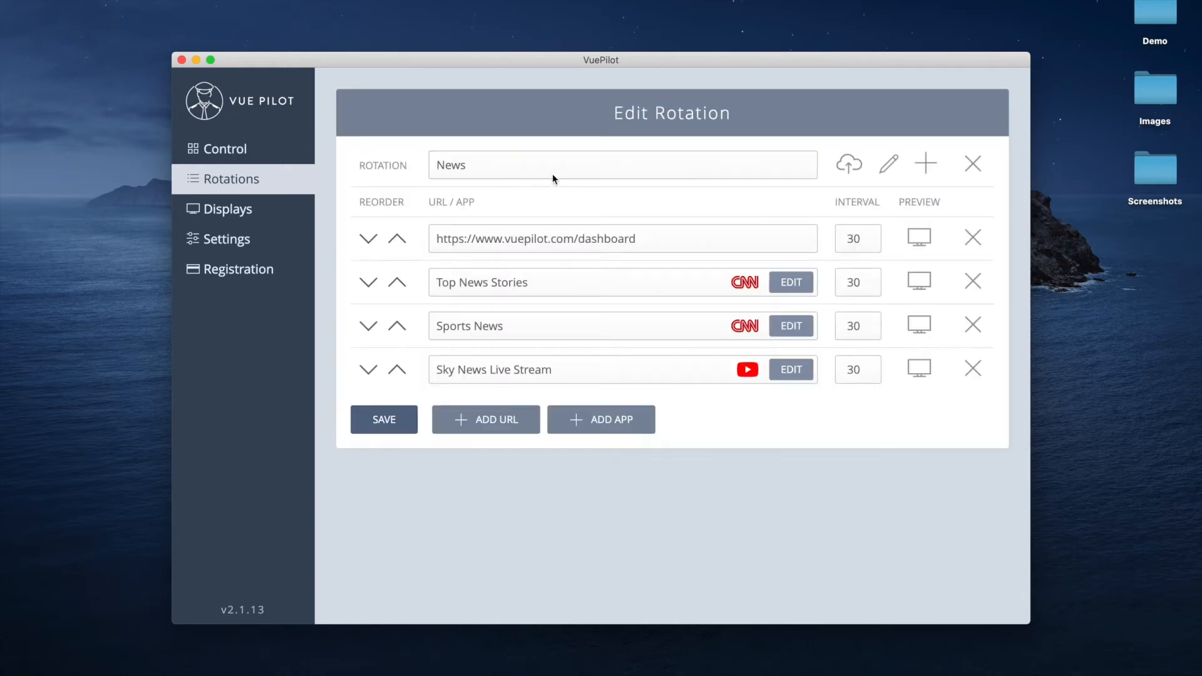
pyautogui.click(919, 239)
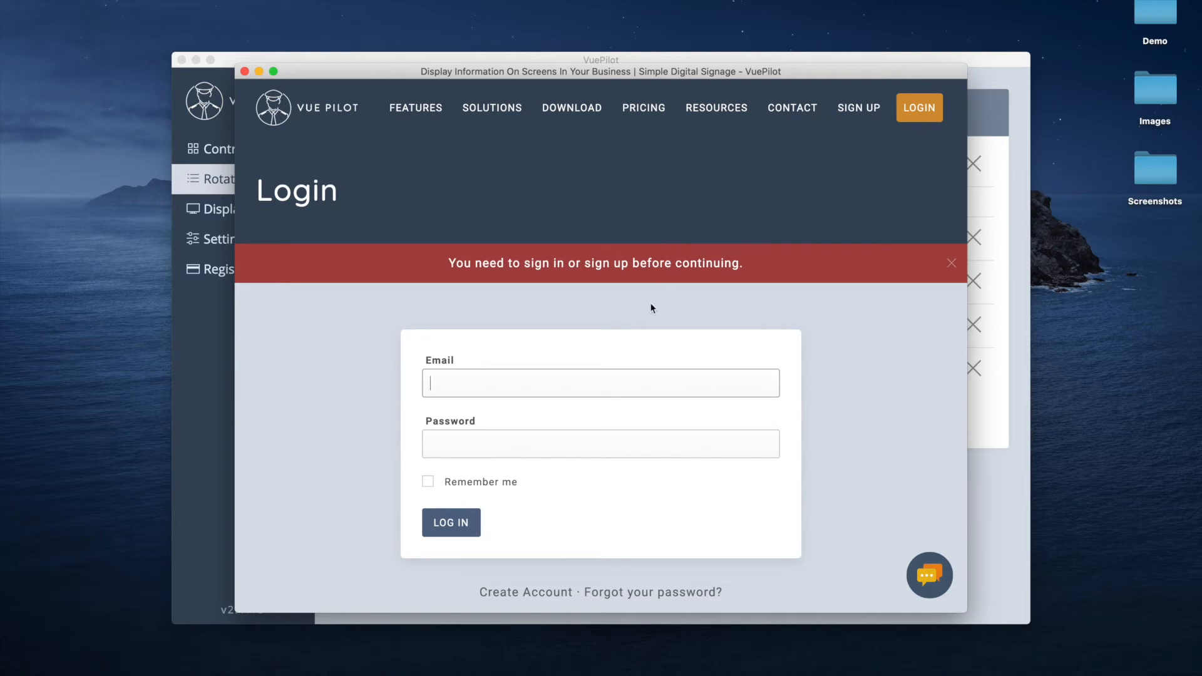
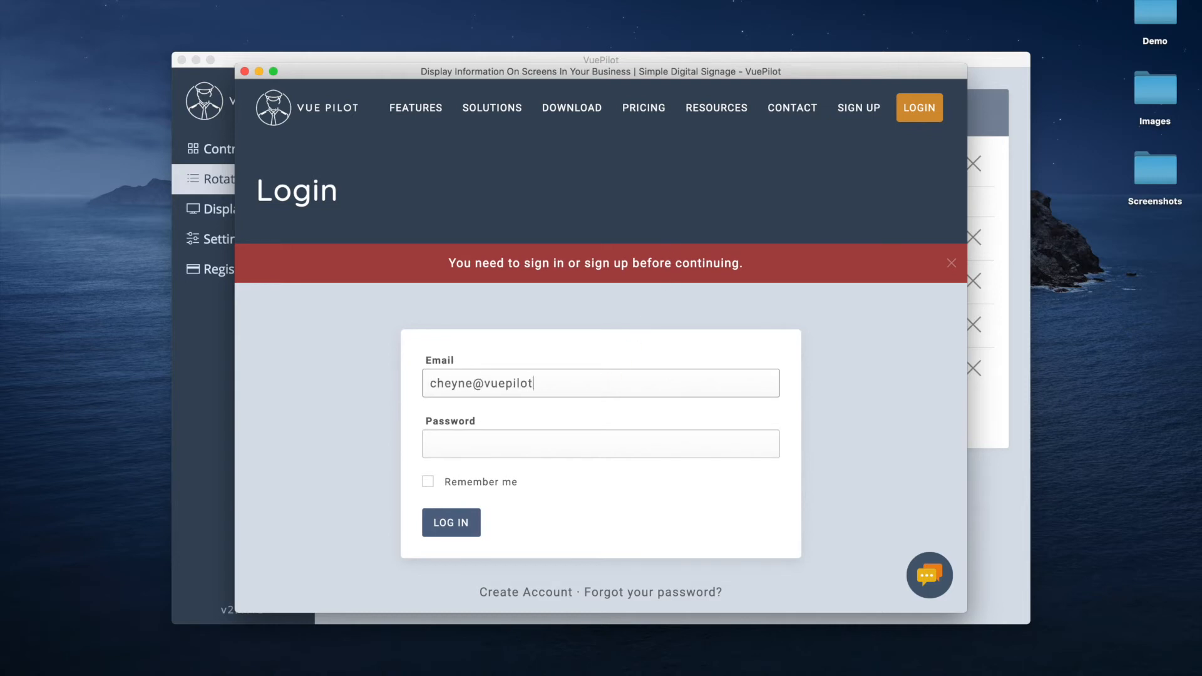
# Log in within the preview using the account e-mail and password.
pyautogui.press('Tab')
pyautogui.write('********')
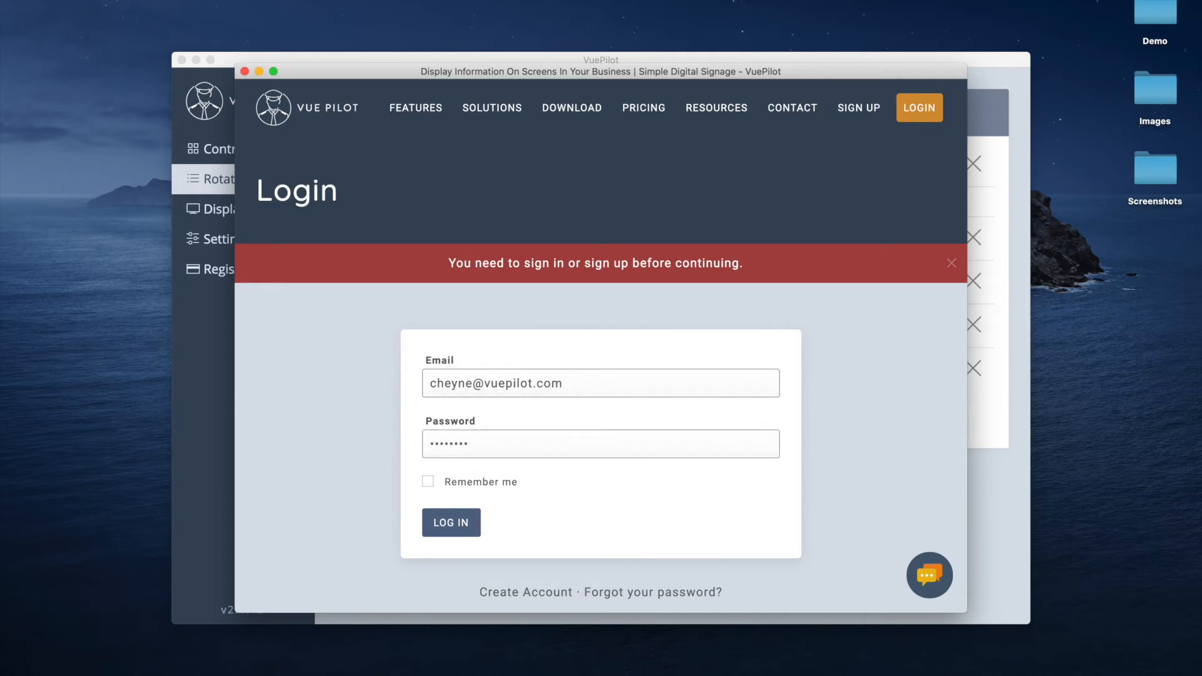
pyautogui.press('Return')
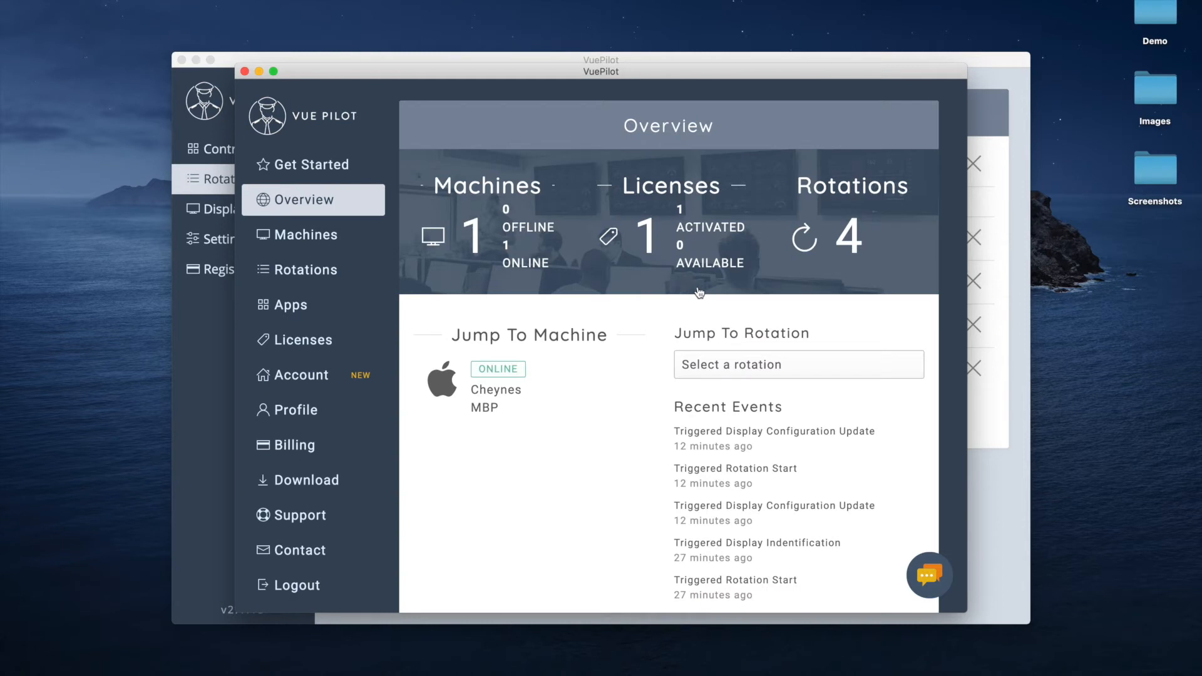
# Close and reopen the dashboard preview to confirm it now loads the Overview page.
pyautogui.click(244, 71)
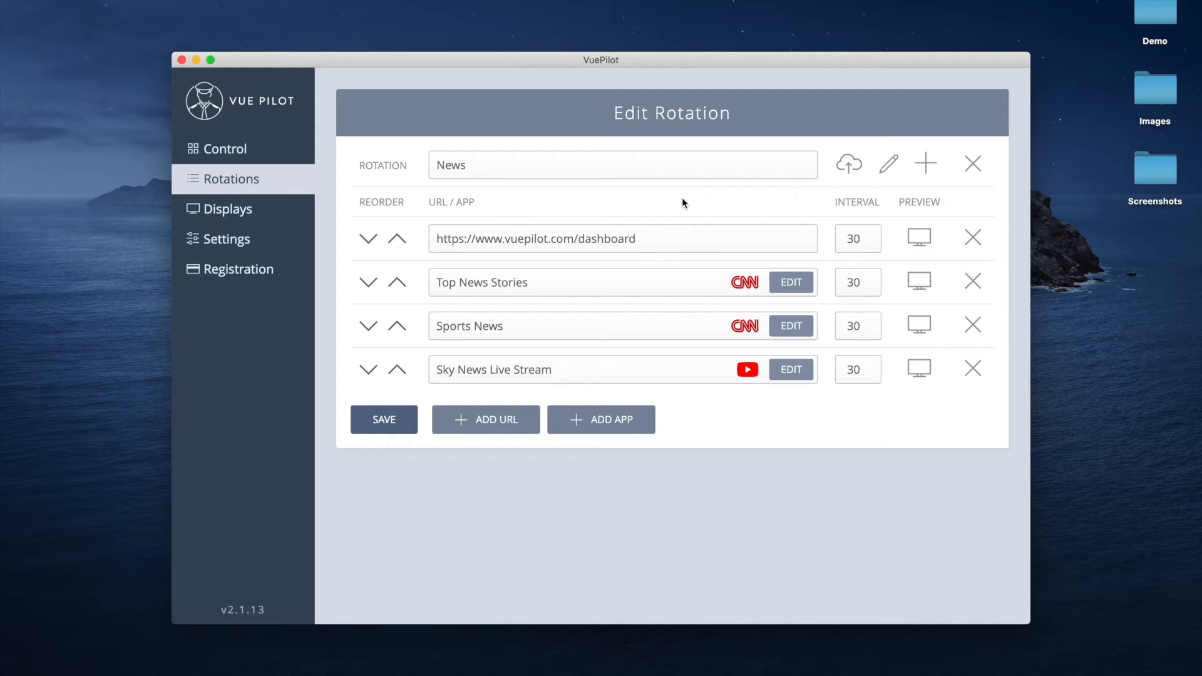
pyautogui.click(926, 241)
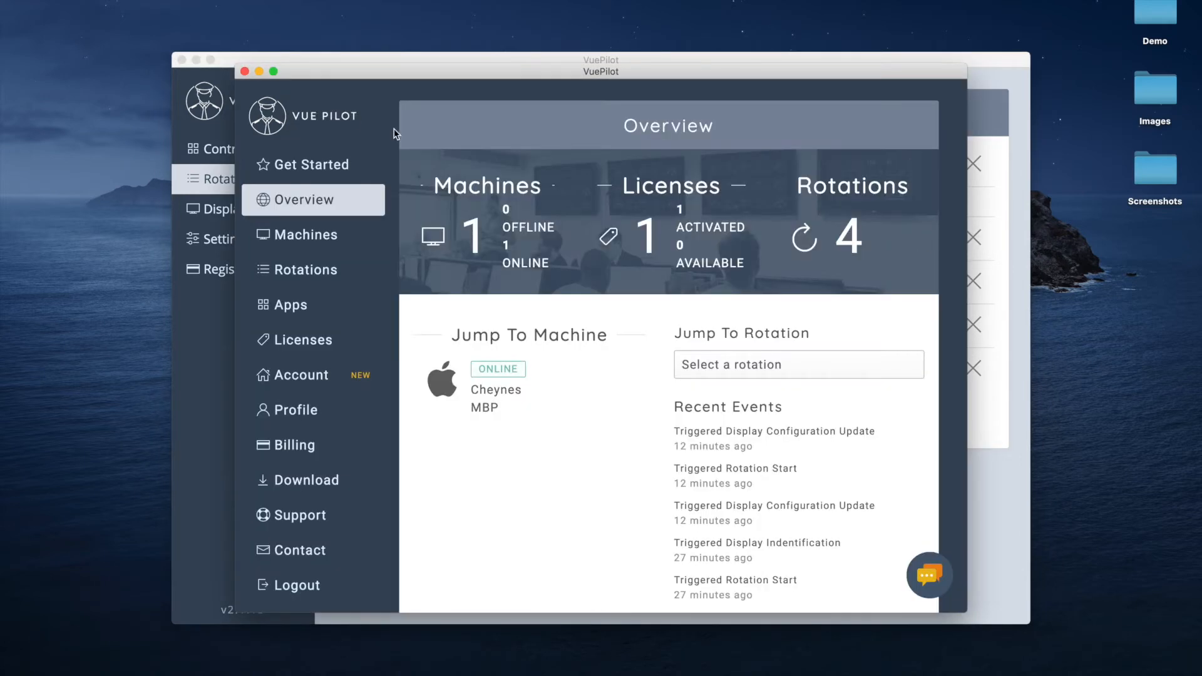
pyautogui.click(245, 71)
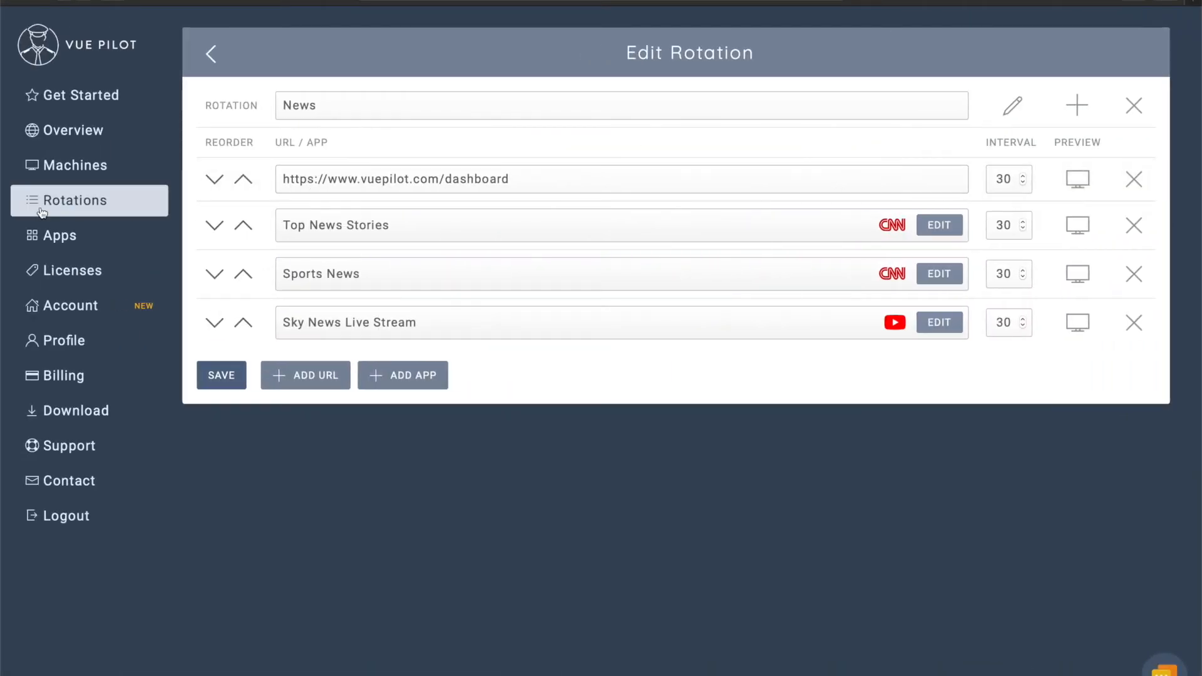
# Set Cheynes MBP's Left Screen display to the News rotation and save the display config.
pyautogui.click(82, 165)
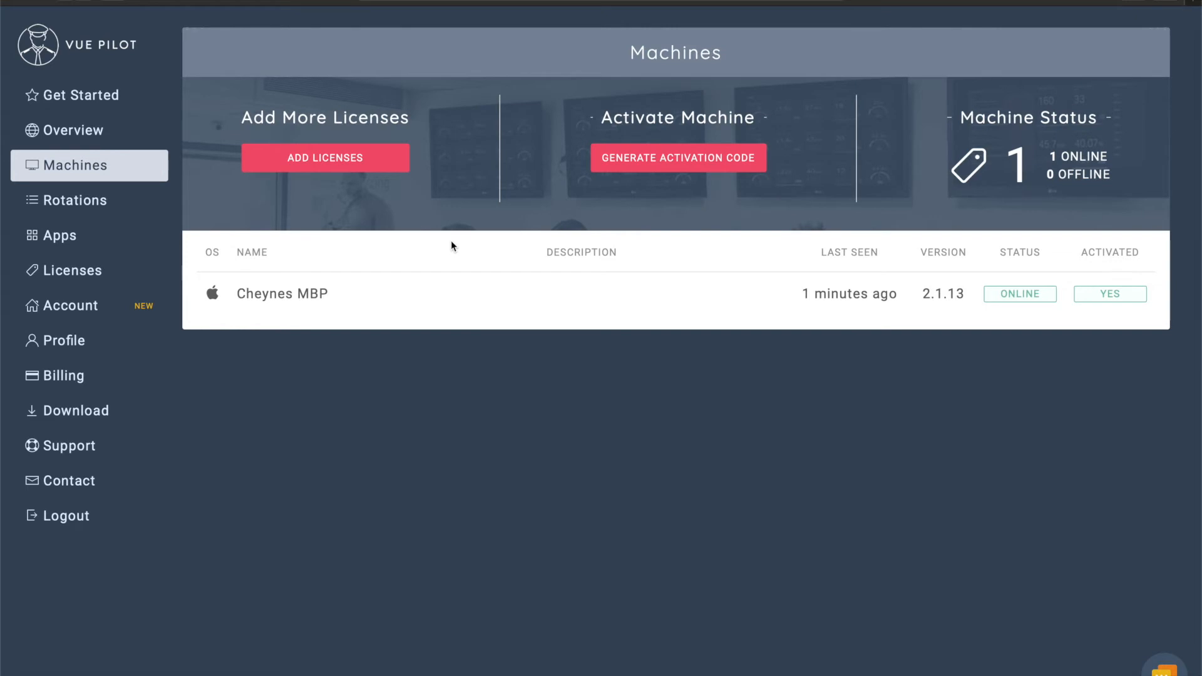
pyautogui.click(508, 292)
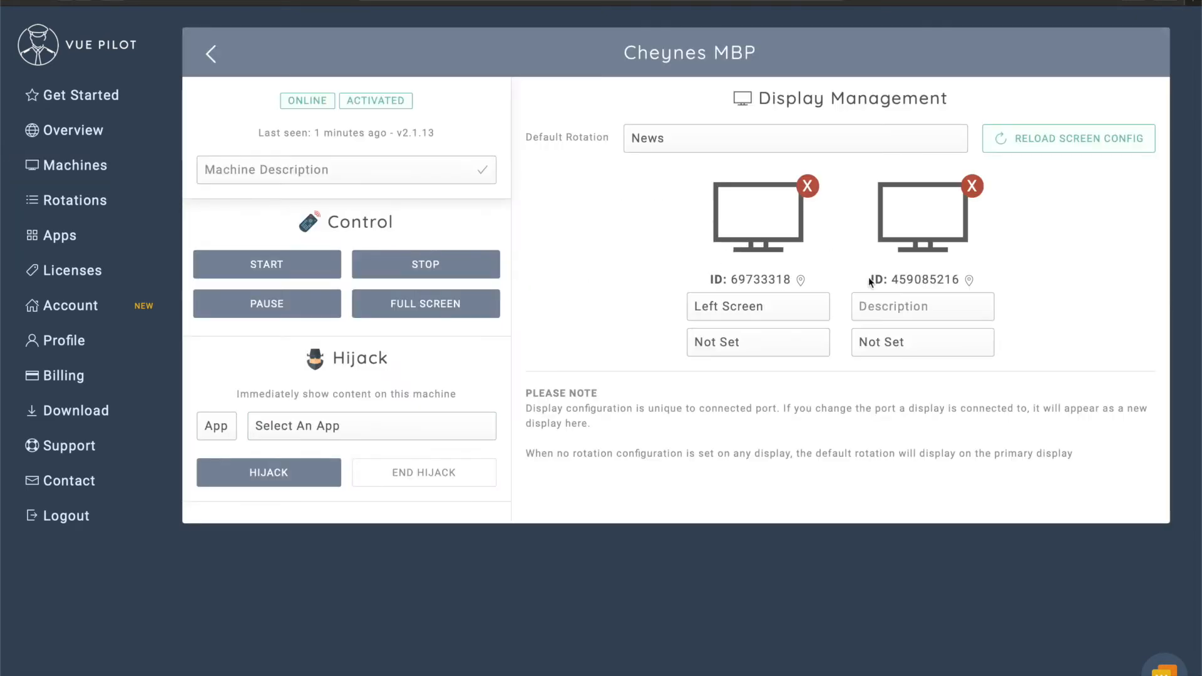
pyautogui.click(746, 354)
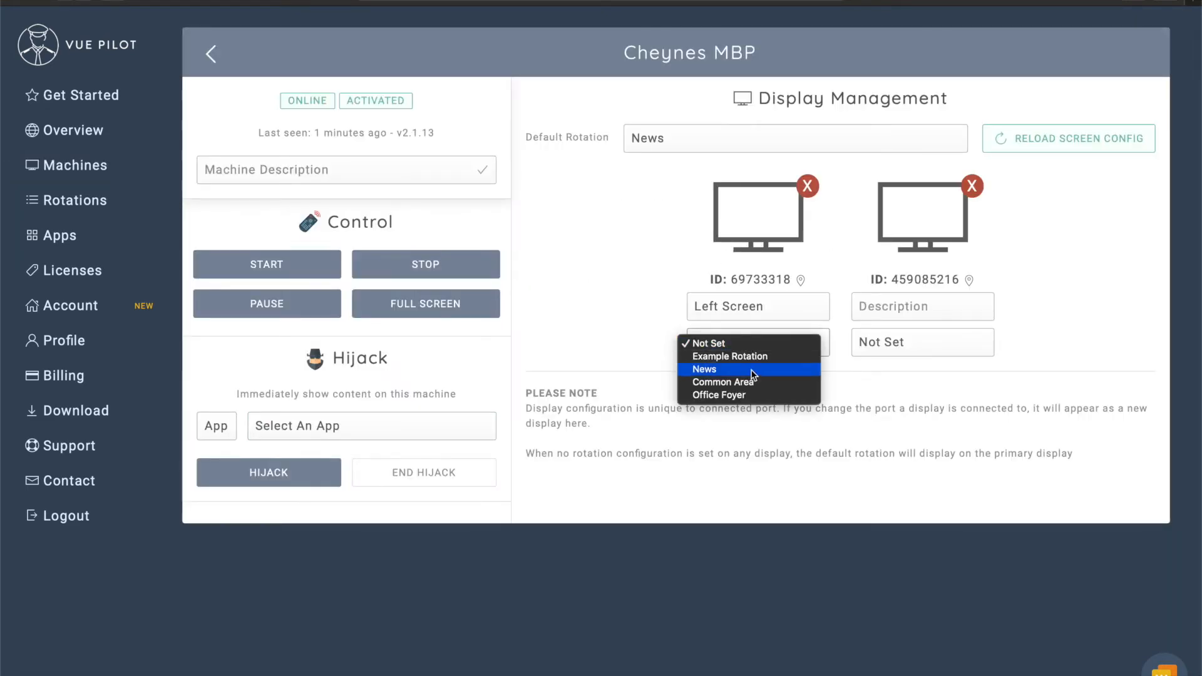
pyautogui.press('Return')
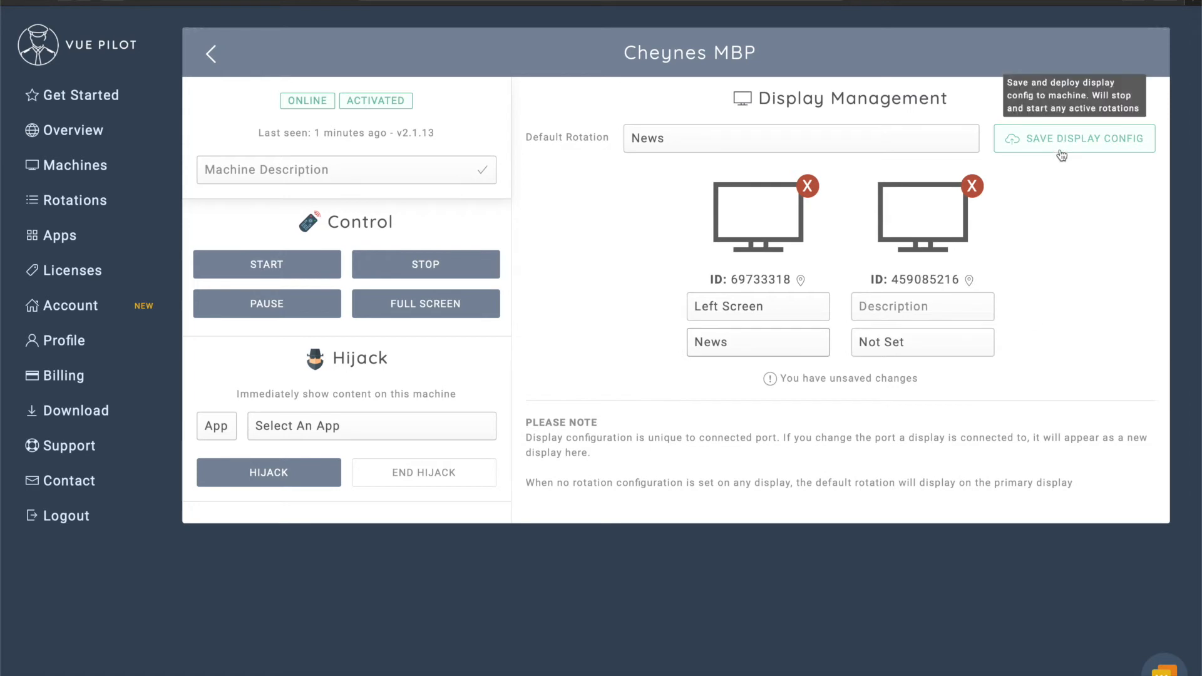
pyautogui.click(1130, 139)
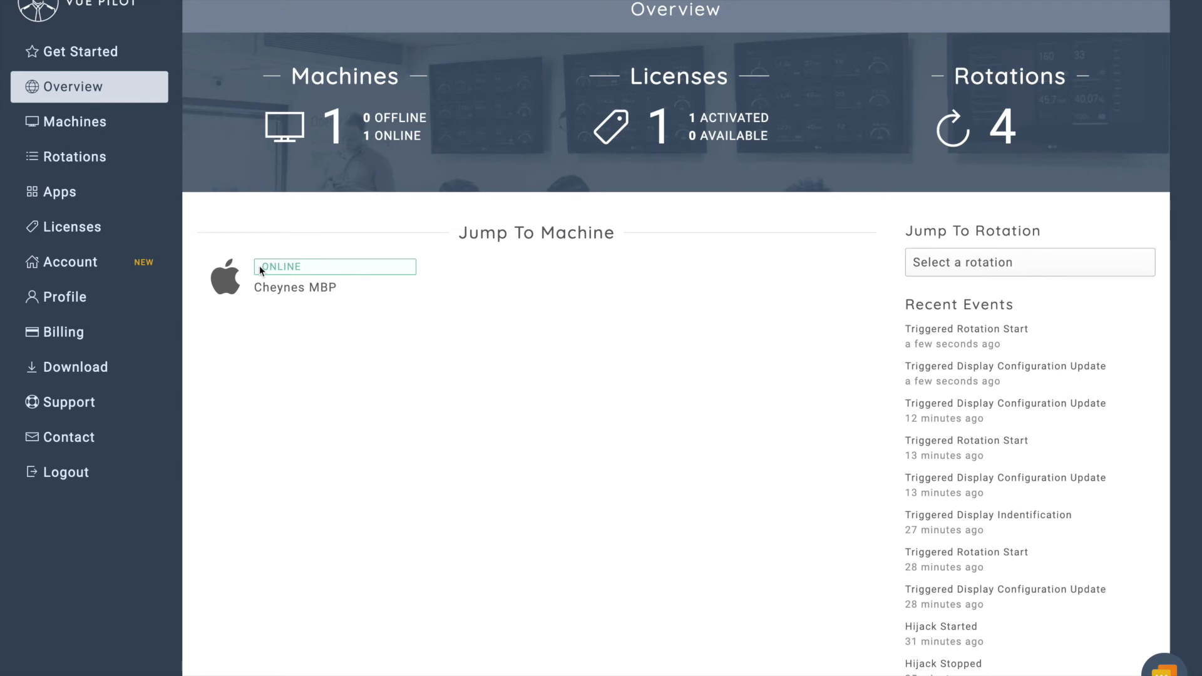
# Open the registered machine's details page from the Overview.
pyautogui.click(259, 265)
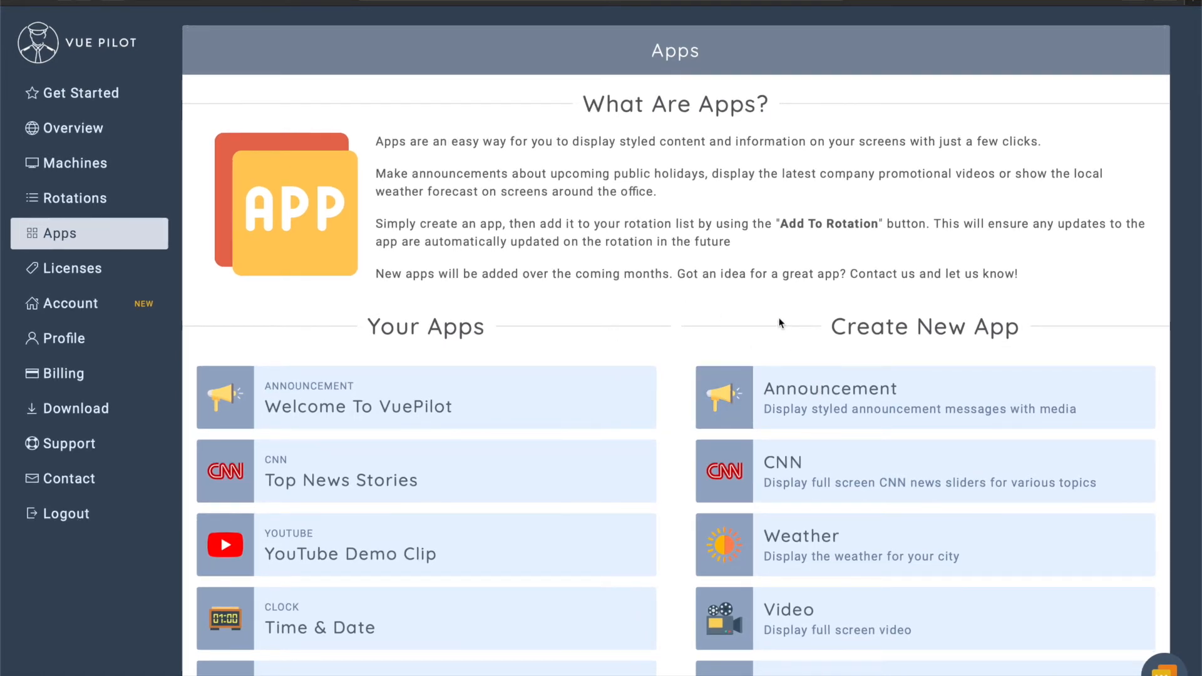
# Create and save announcement app 'Xmas Party' reading 'Xmas Party Starts 4pm', then set Background Type to Image.
pyautogui.click(857, 402)
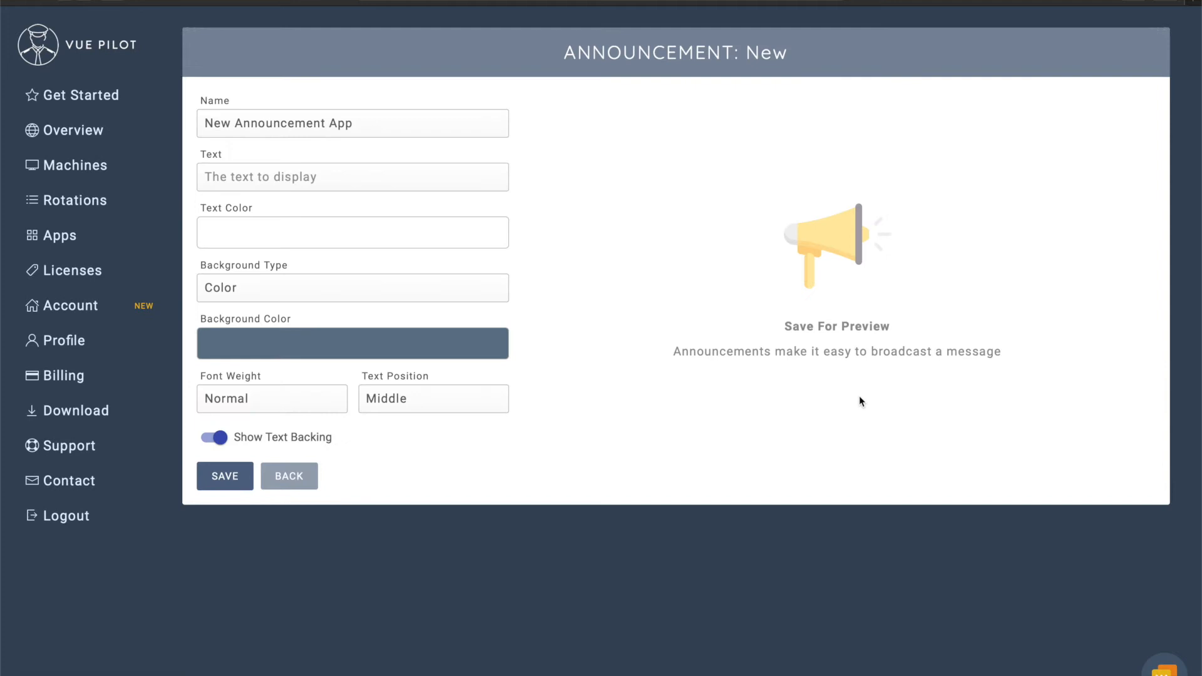
pyautogui.tripleClick(394, 129)
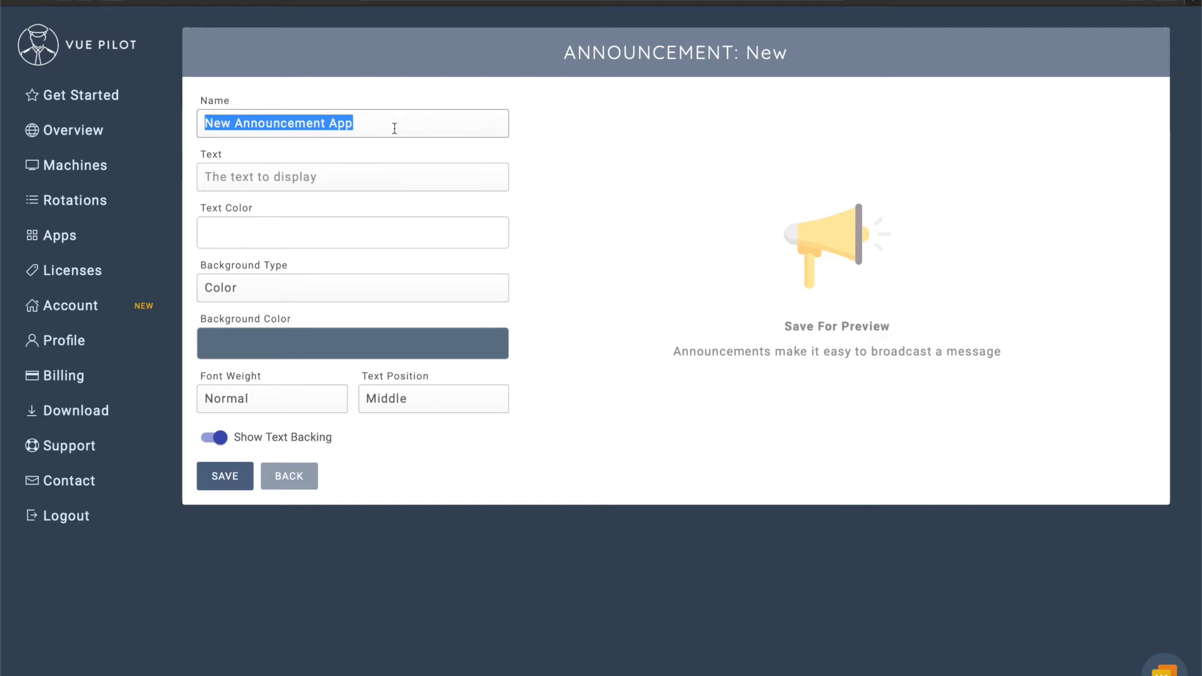
pyautogui.write('Xmas Party')
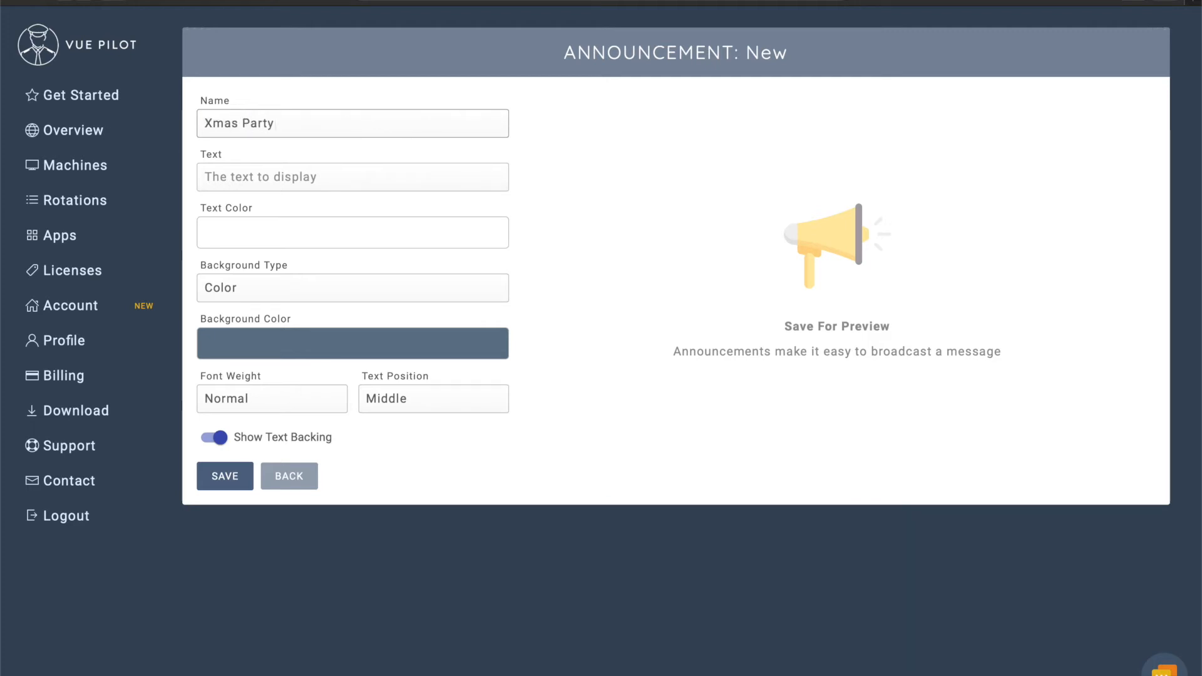
pyautogui.press('Tab')
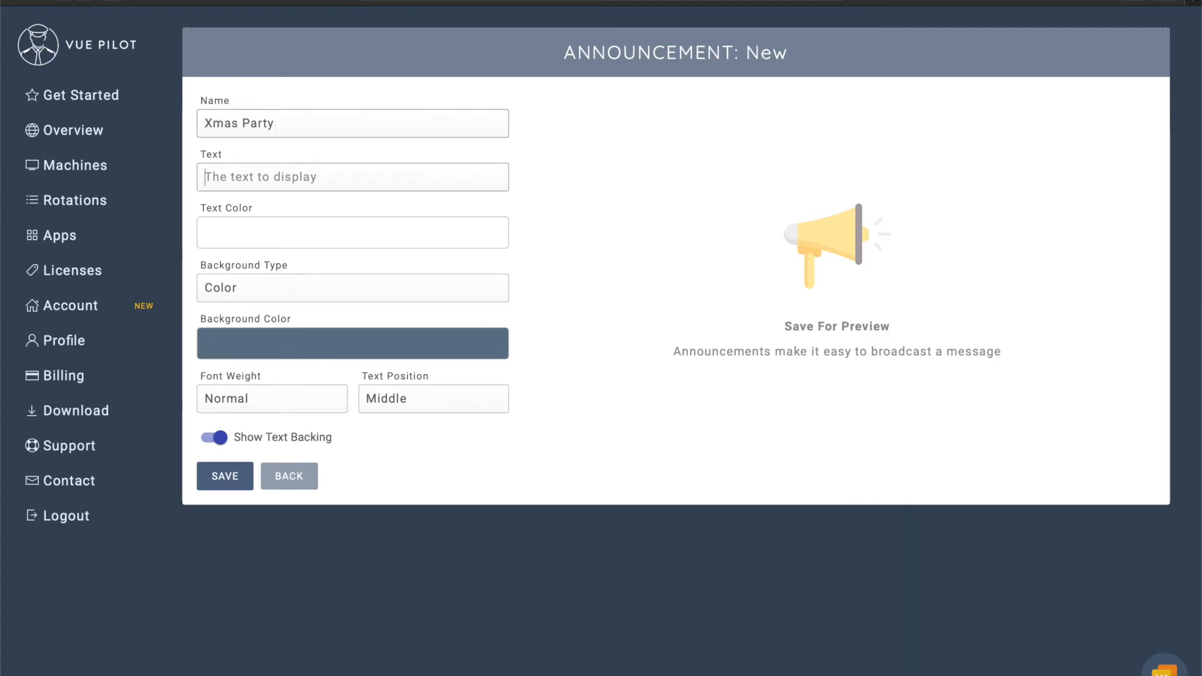
pyautogui.write('Xmas Party St')
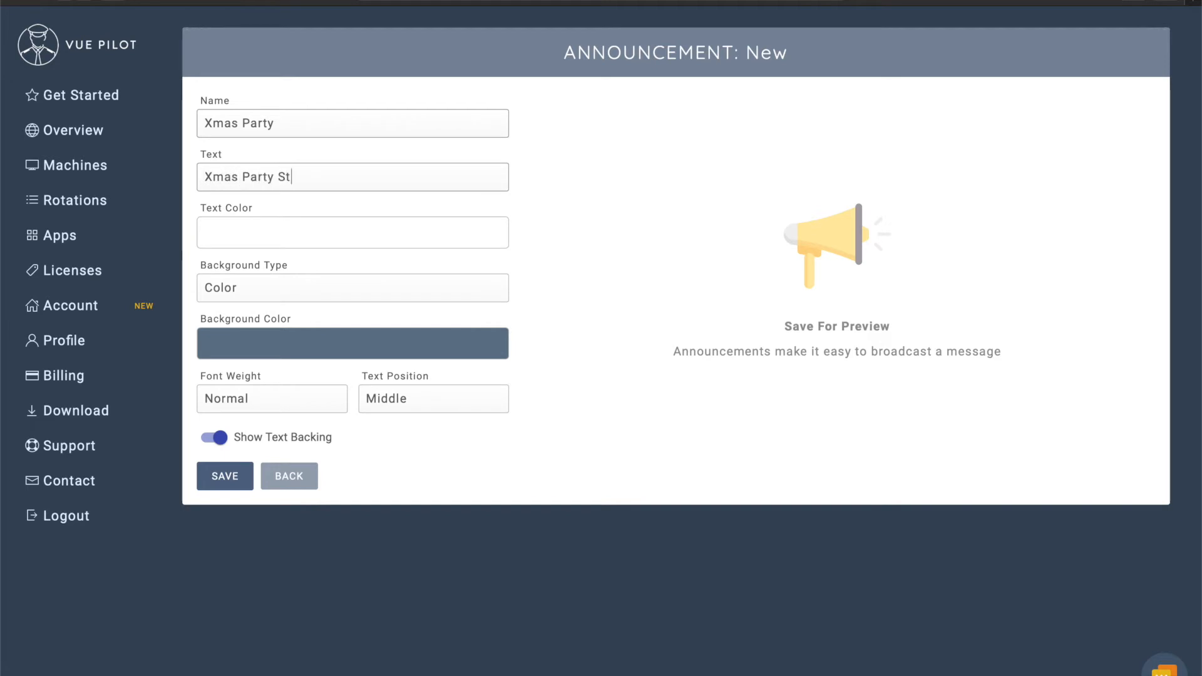
pyautogui.write('arts 4pm')
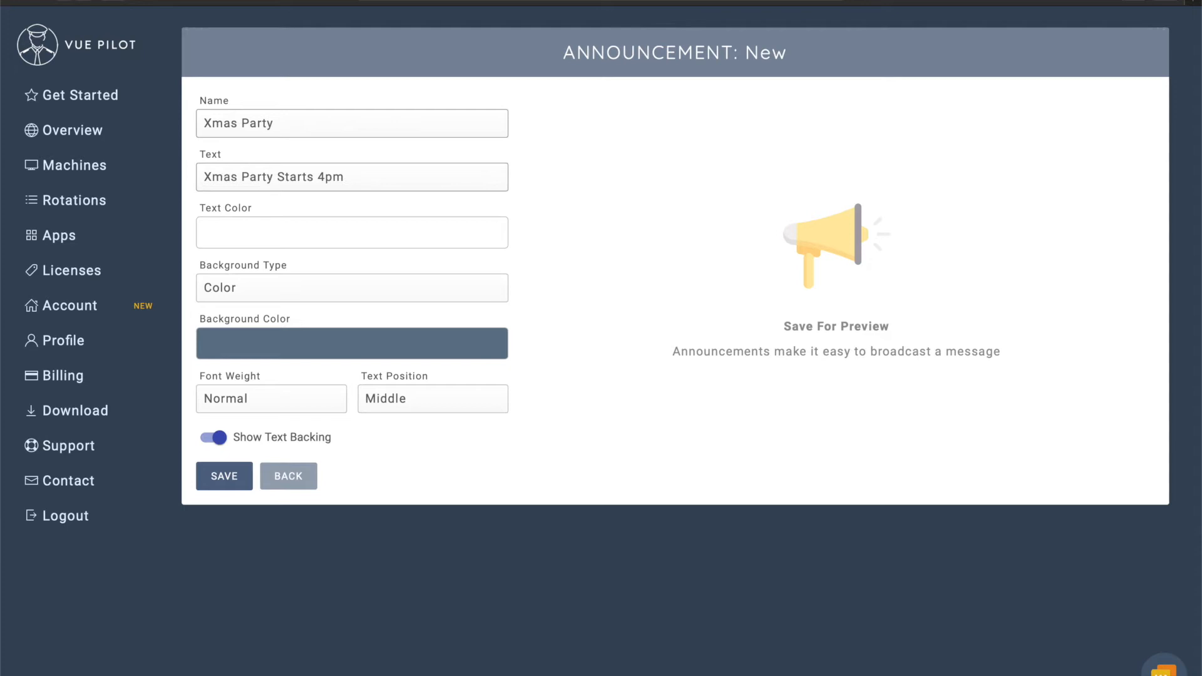
pyautogui.click(226, 477)
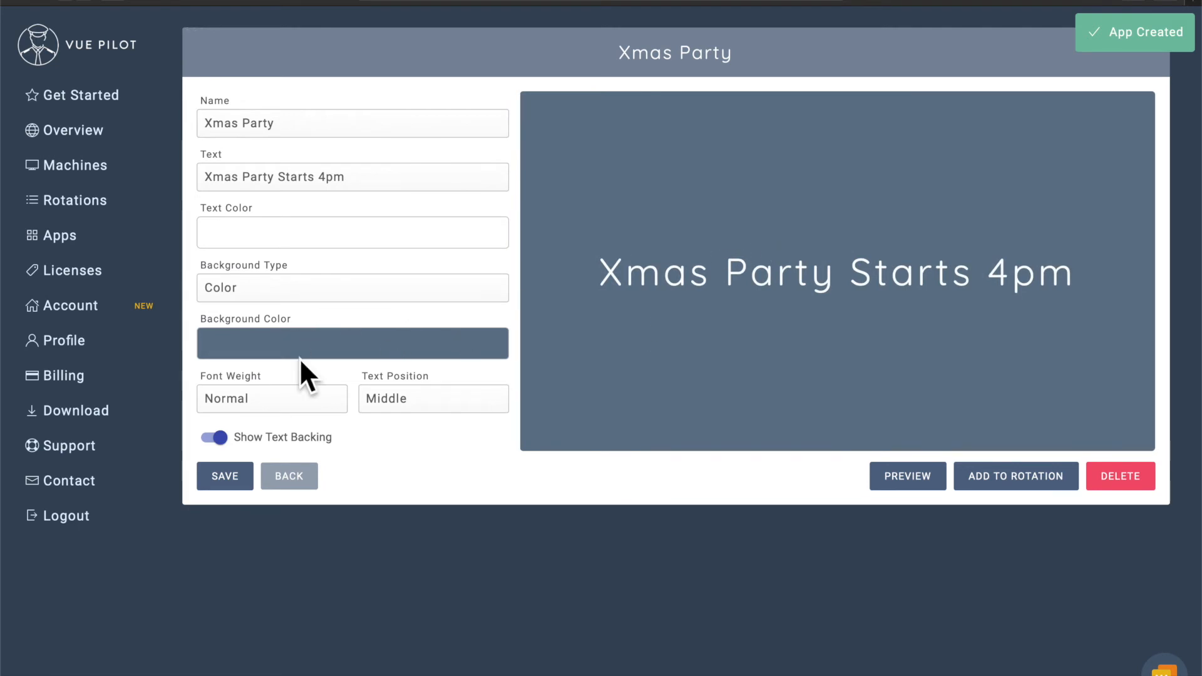
pyautogui.click(313, 294)
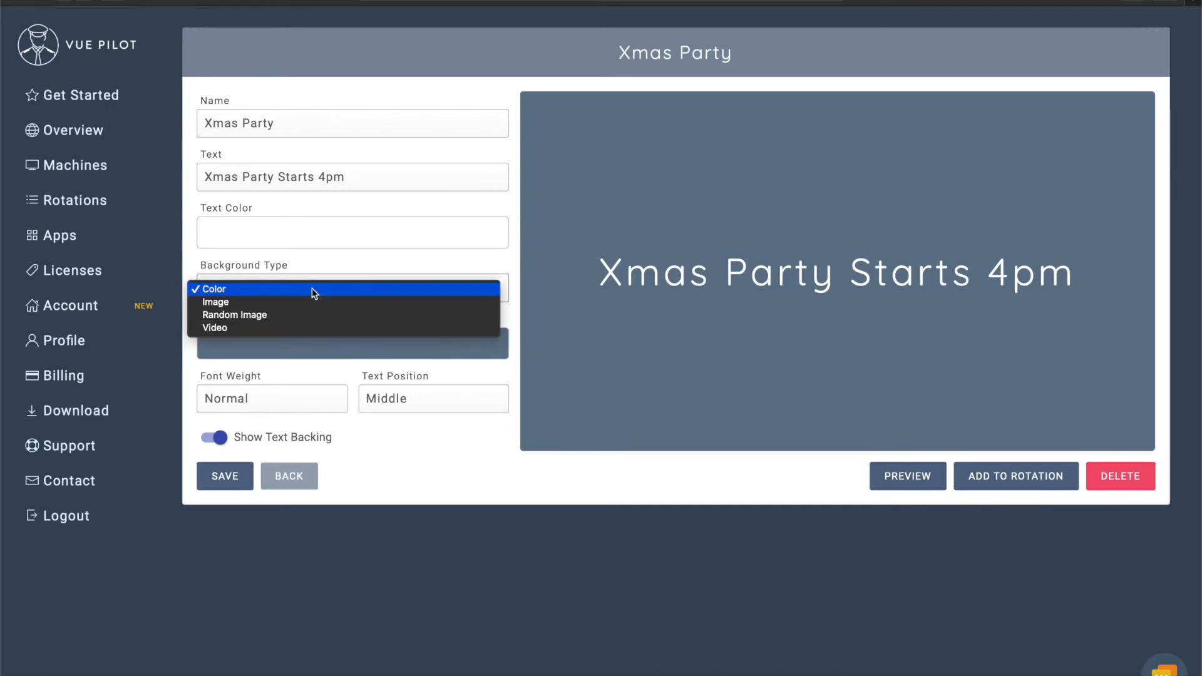
pyautogui.click(274, 303)
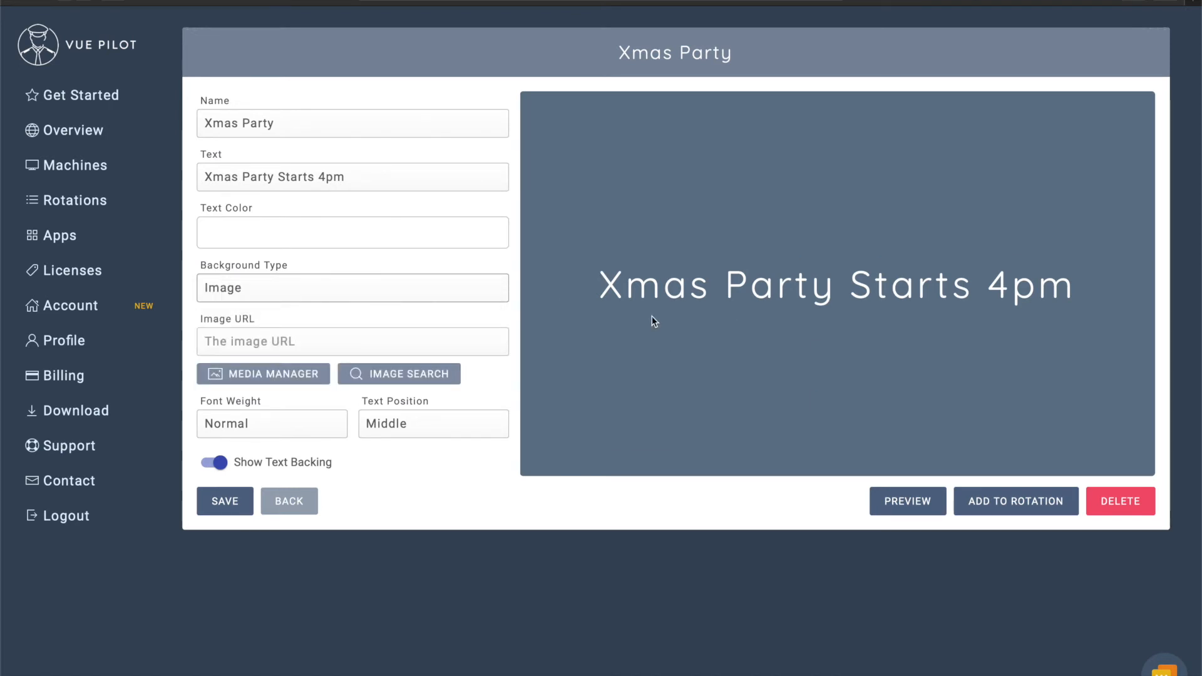
# Search photos for 'xmas', set a Christmas baubles image as the background, and save.
pyautogui.click(269, 378)
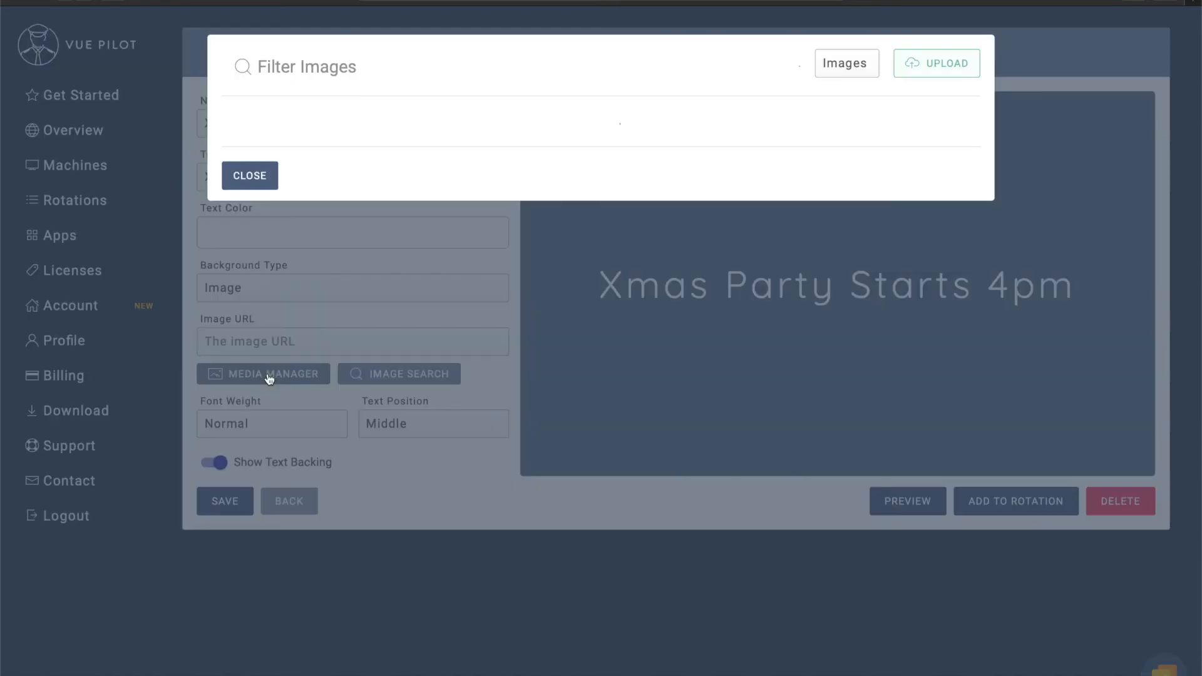
pyautogui.click(258, 268)
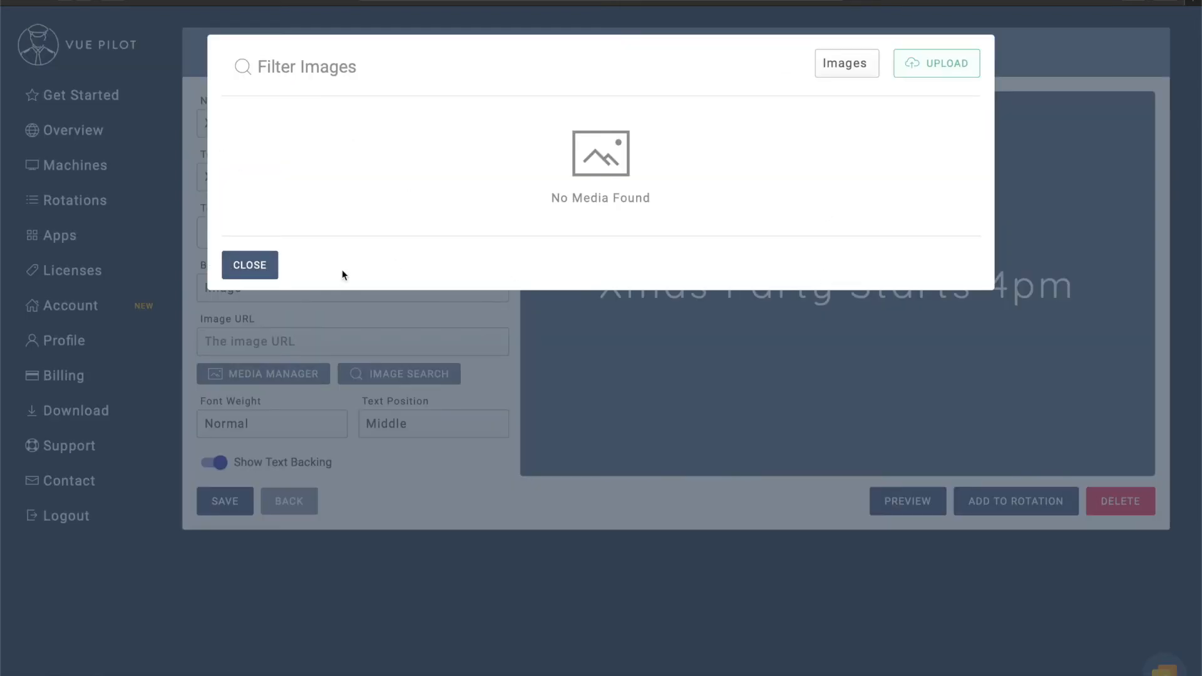
pyautogui.click(429, 376)
pyautogui.click(353, 70)
pyautogui.write('xmas')
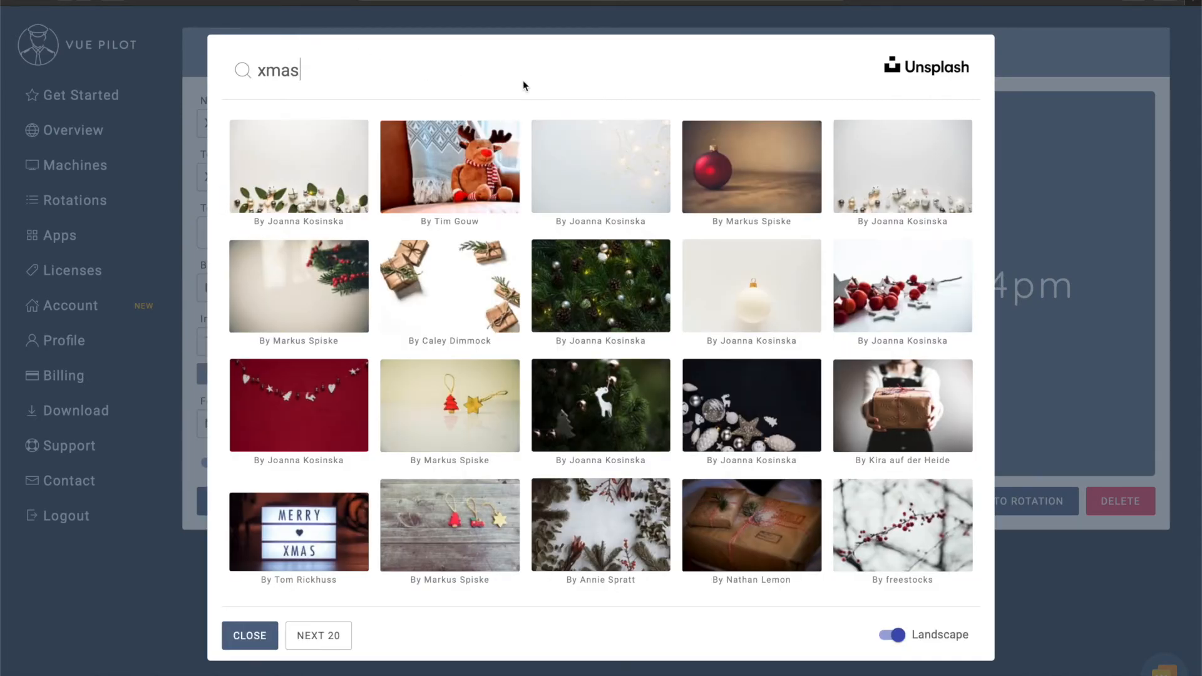
pyautogui.click(900, 166)
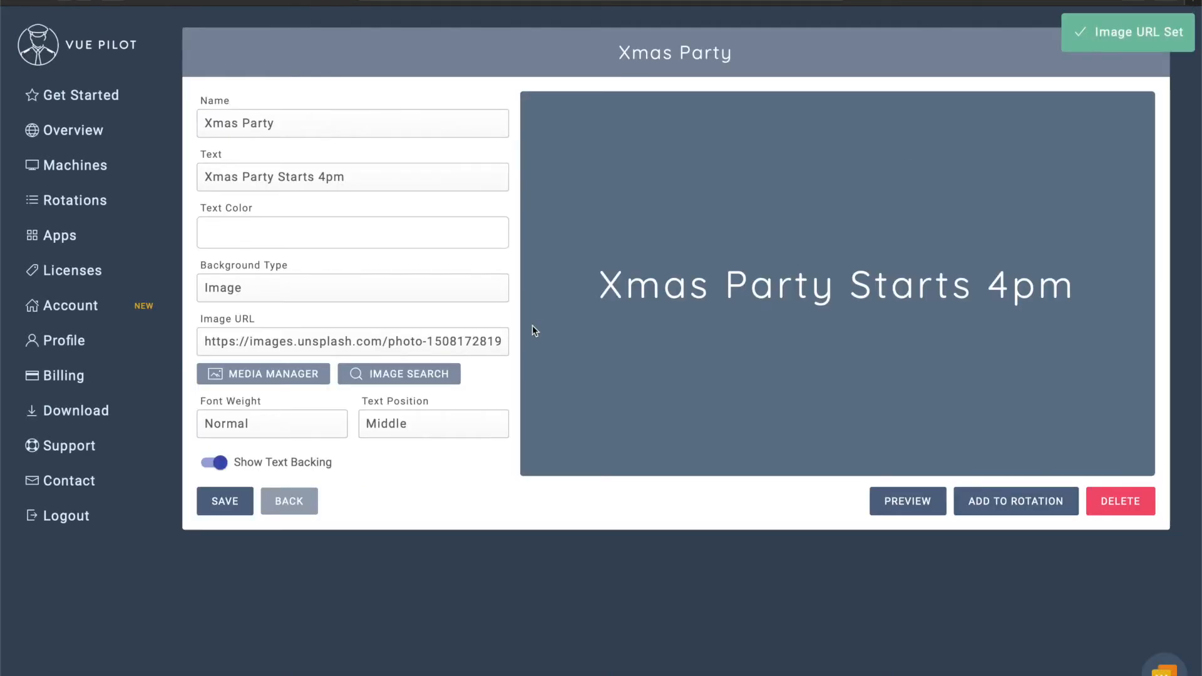
pyautogui.click(227, 507)
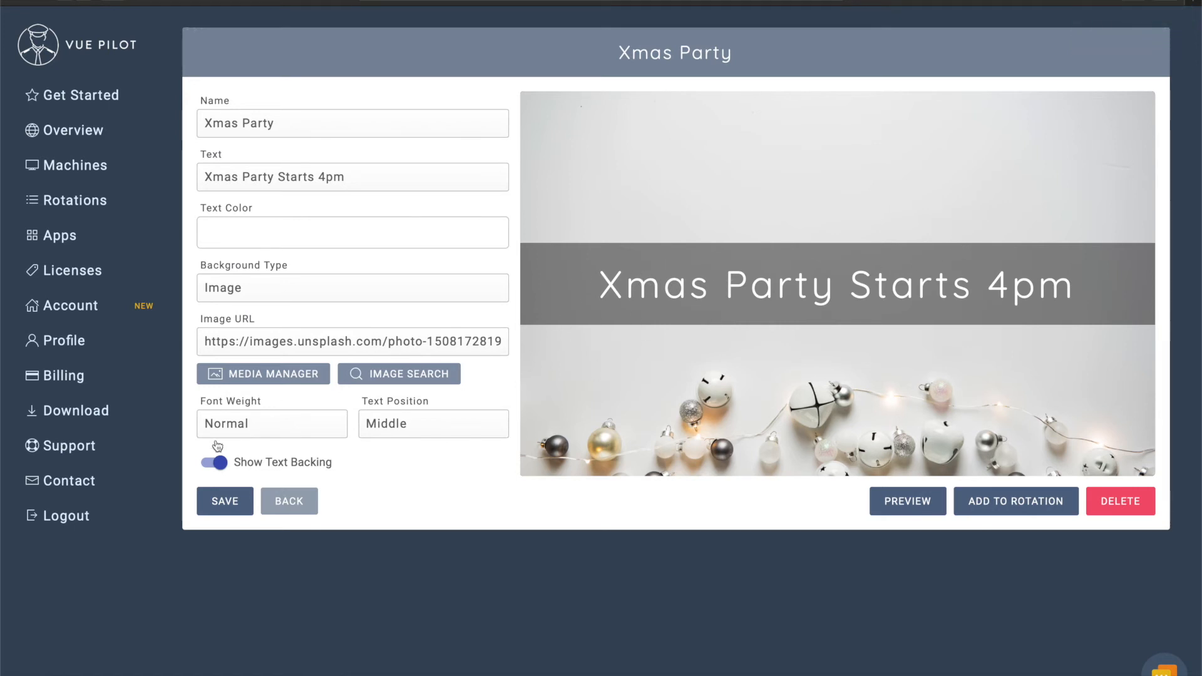
# Turn off the text backing, make the Xmas Party text grey, and save.
pyautogui.click(216, 464)
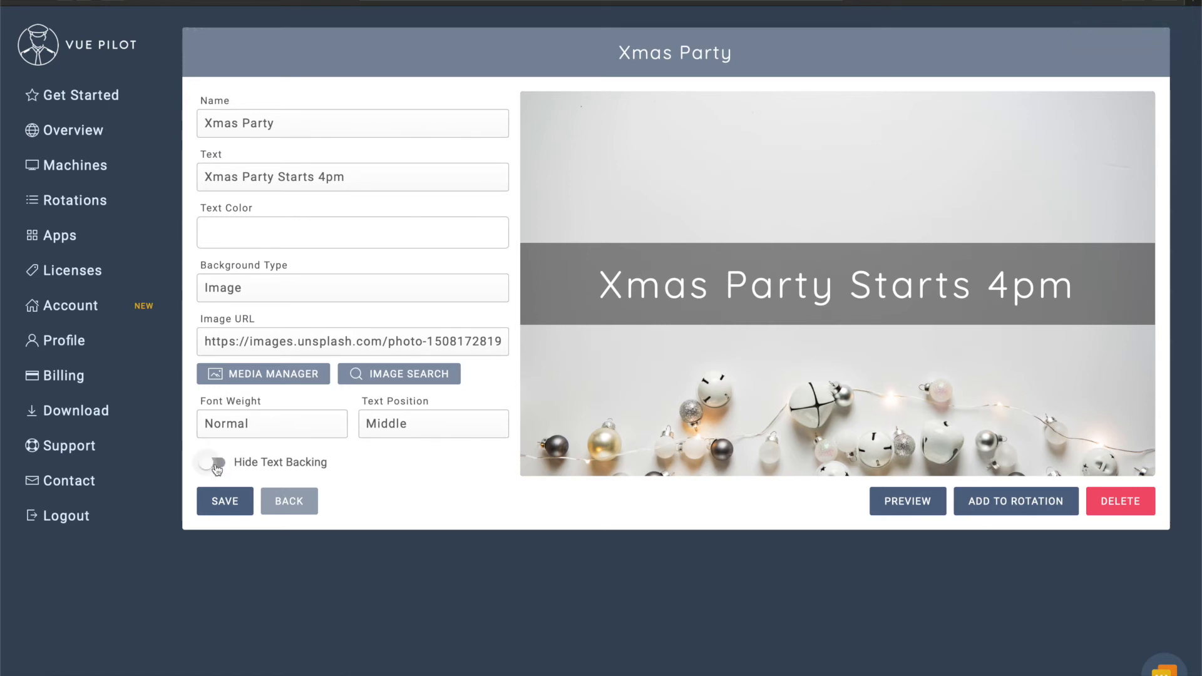
pyautogui.click(361, 239)
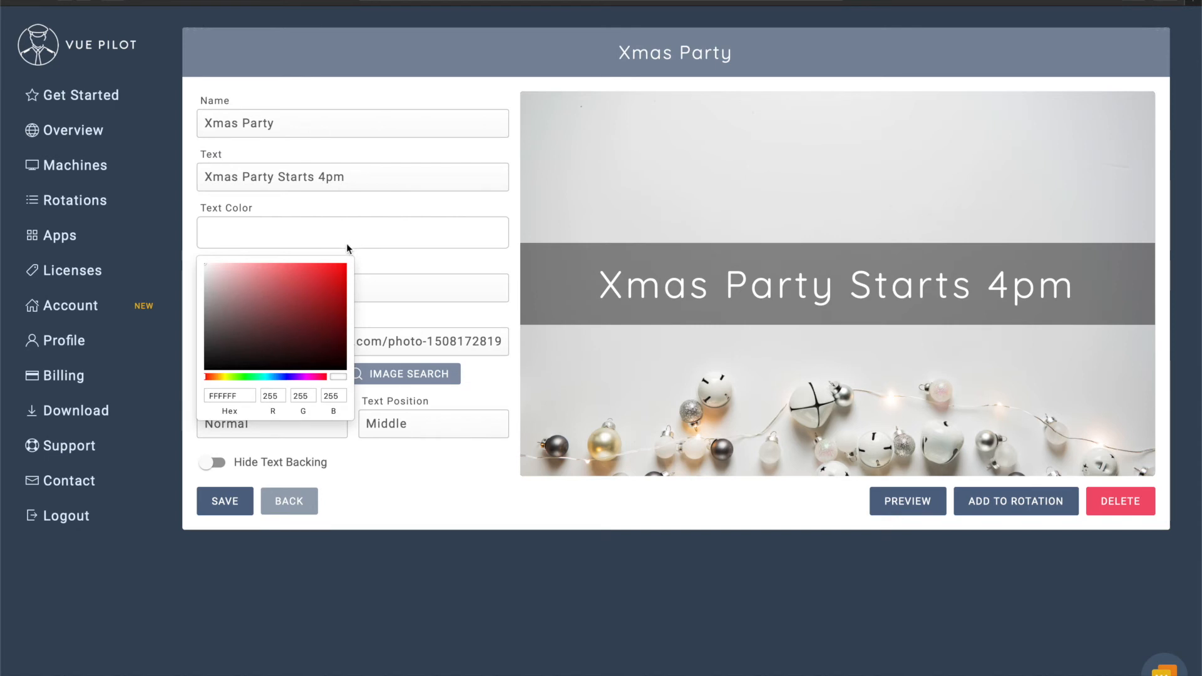
pyautogui.moveTo(267, 295)
pyautogui.mouseDown()
pyautogui.moveTo(216, 306)
pyautogui.moveTo(204, 324)
pyautogui.mouseUp()
pyautogui.click(445, 510)
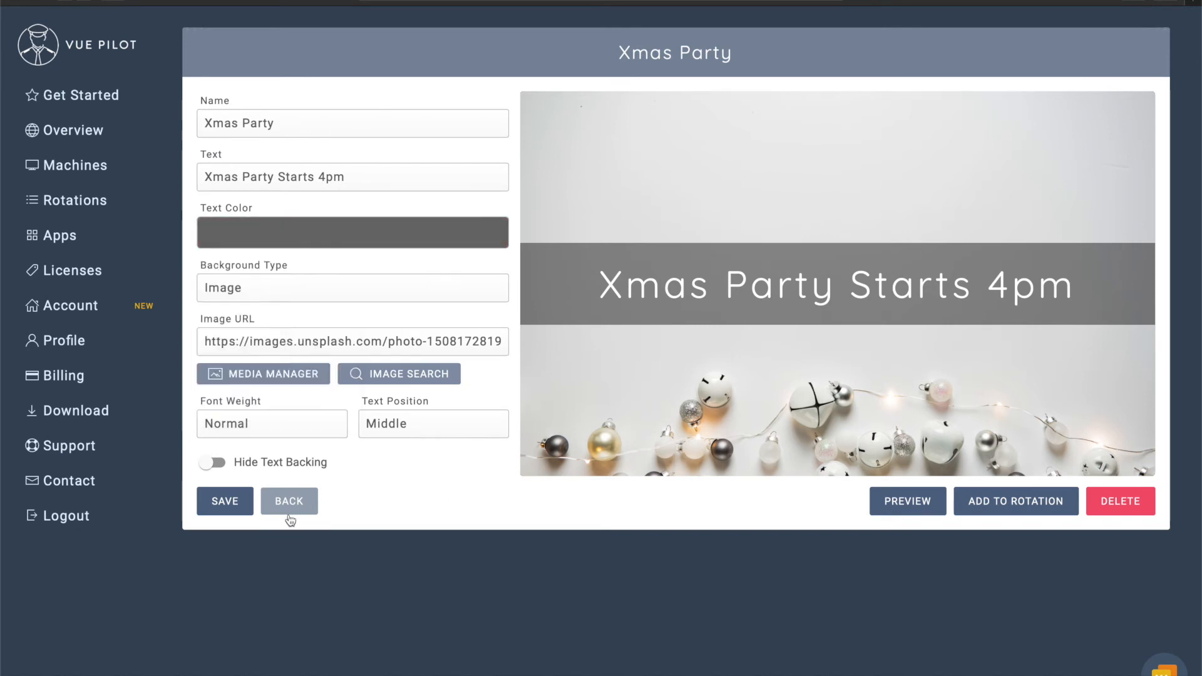
pyautogui.click(233, 503)
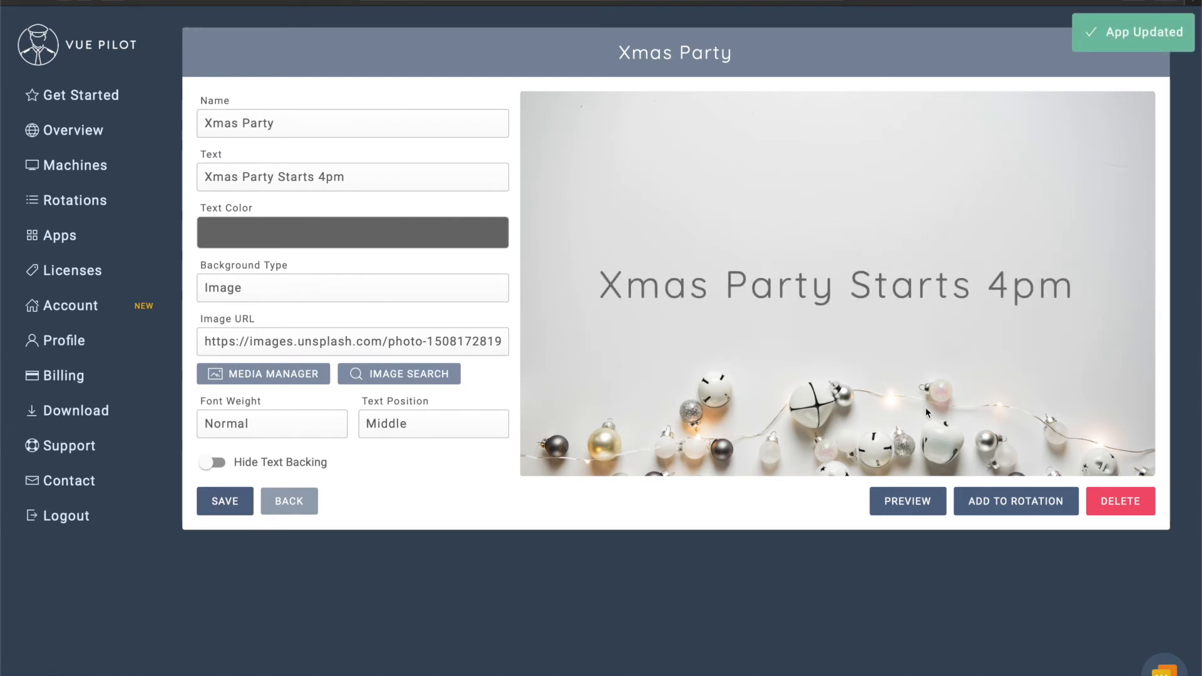
# Preview the Xmas Party slide full screen, then bring up its rotation choices.
pyautogui.click(900, 512)
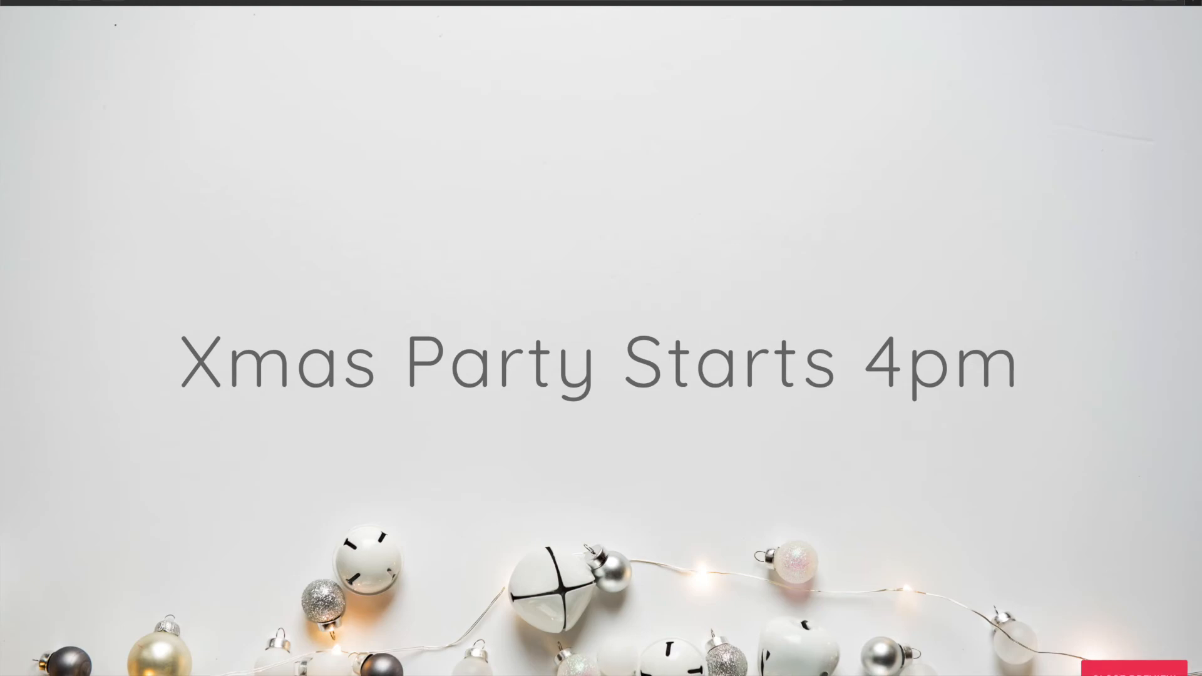
pyautogui.click(1133, 669)
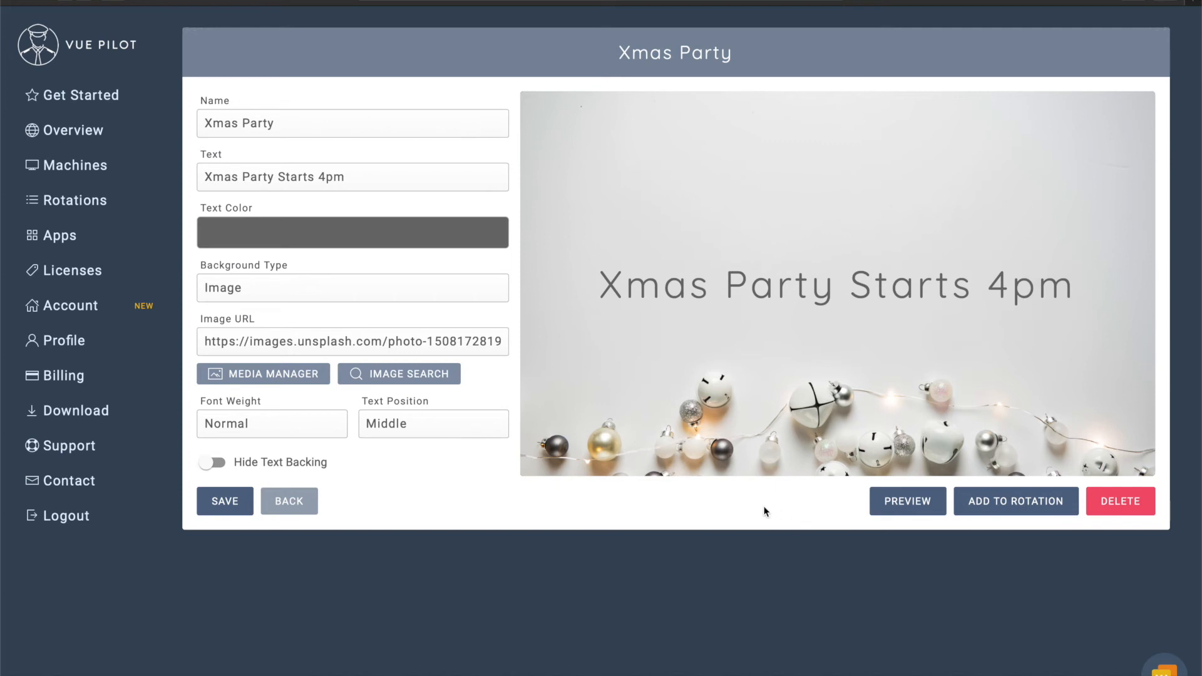
pyautogui.click(997, 509)
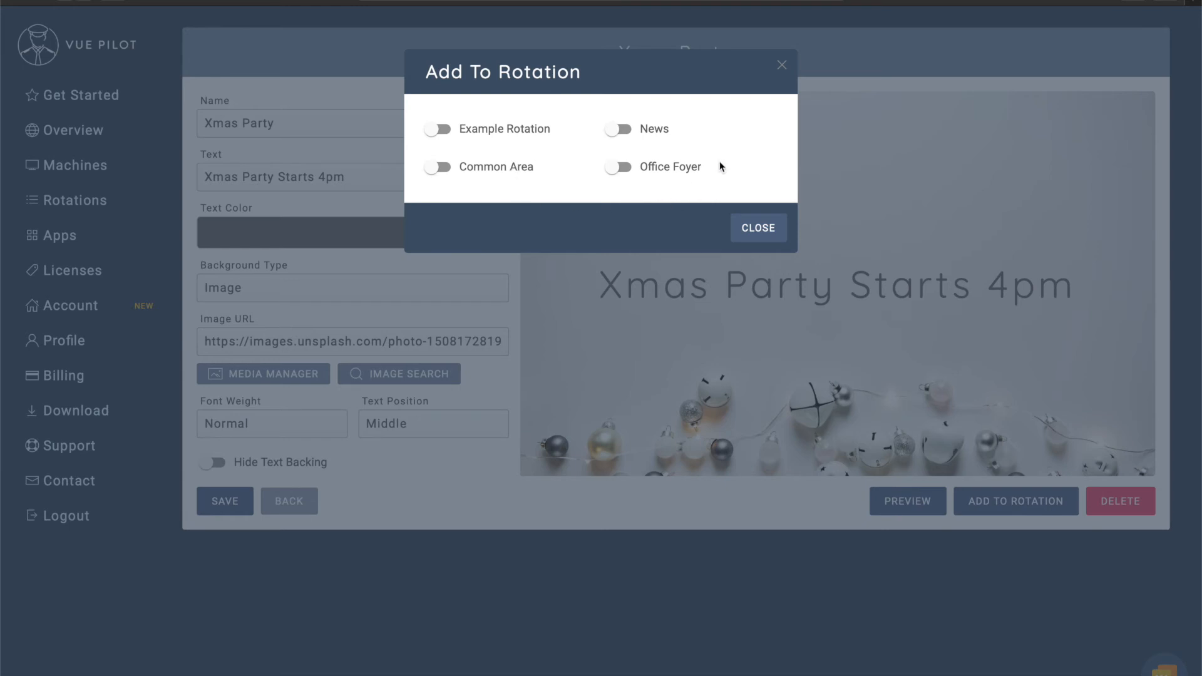
# Switch on the Office Foyer and Common Area rotations for Xmas Party and close the dialog.
pyautogui.click(638, 171)
pyautogui.click(435, 166)
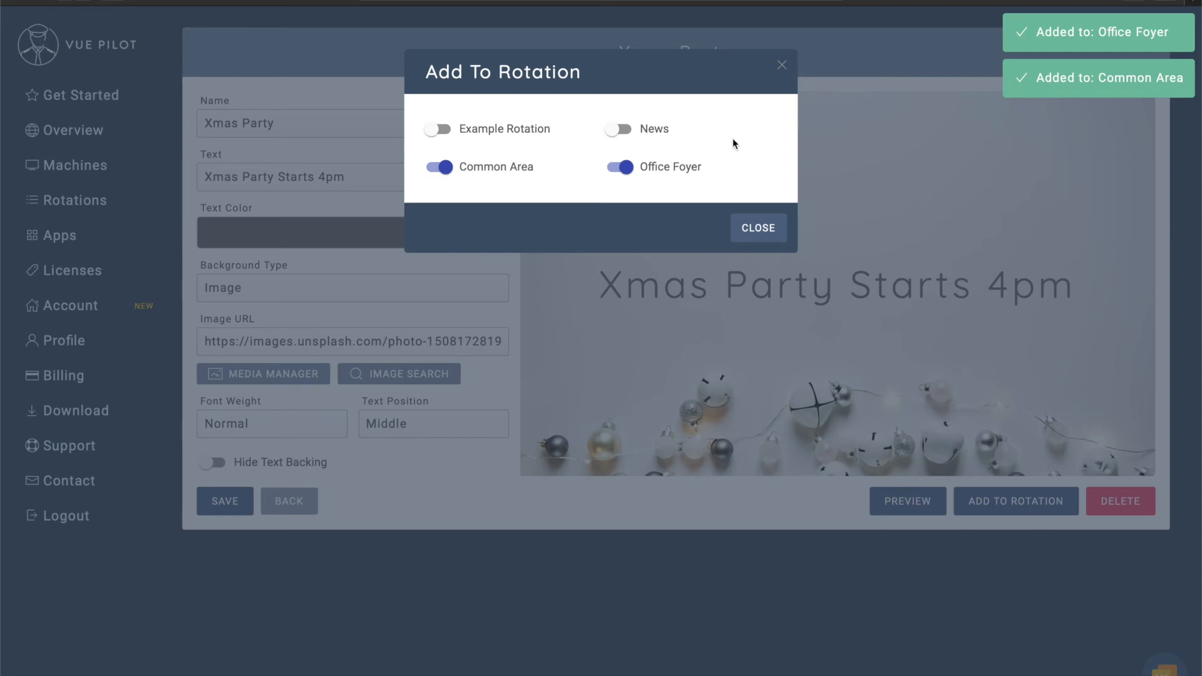
pyautogui.click(762, 230)
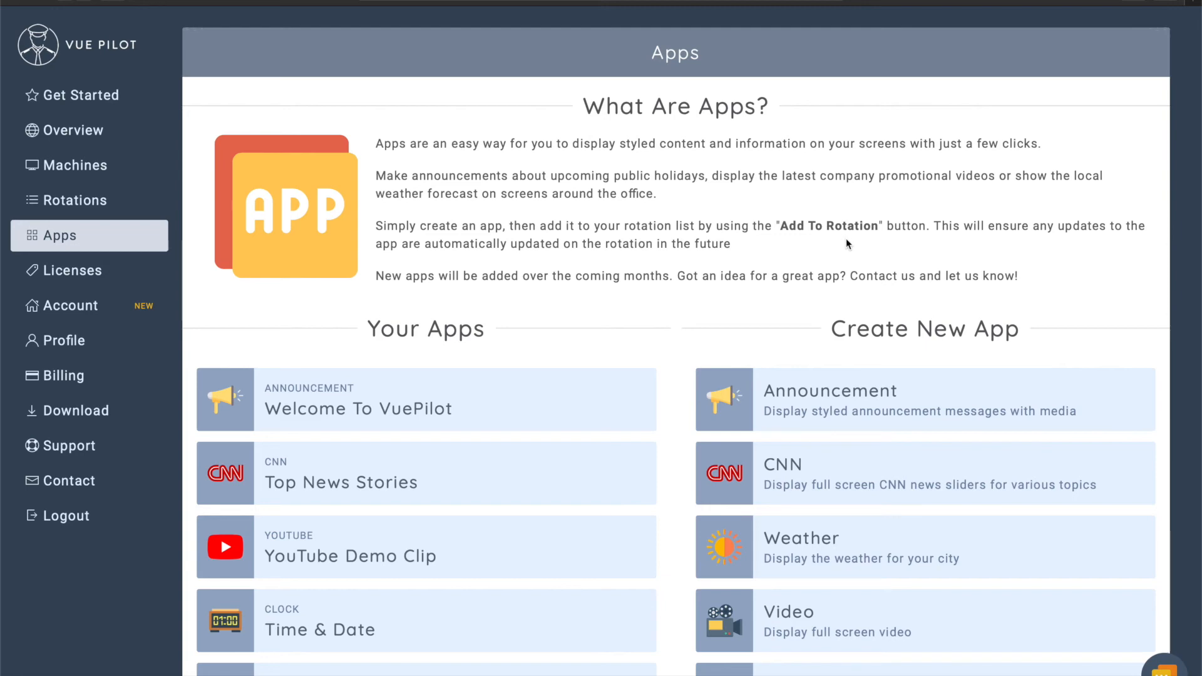
# Create a new Image app, rename it Branding, and open the media manager.
pyautogui.scroll(-4, 846, 241)
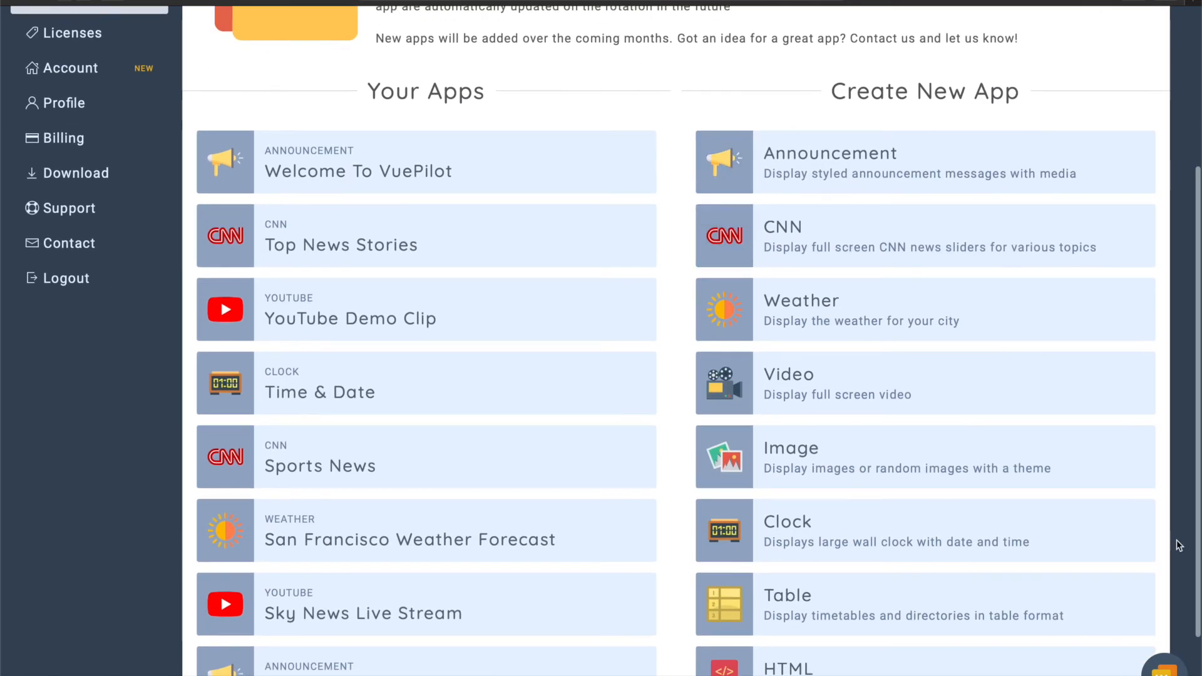
pyautogui.click(898, 470)
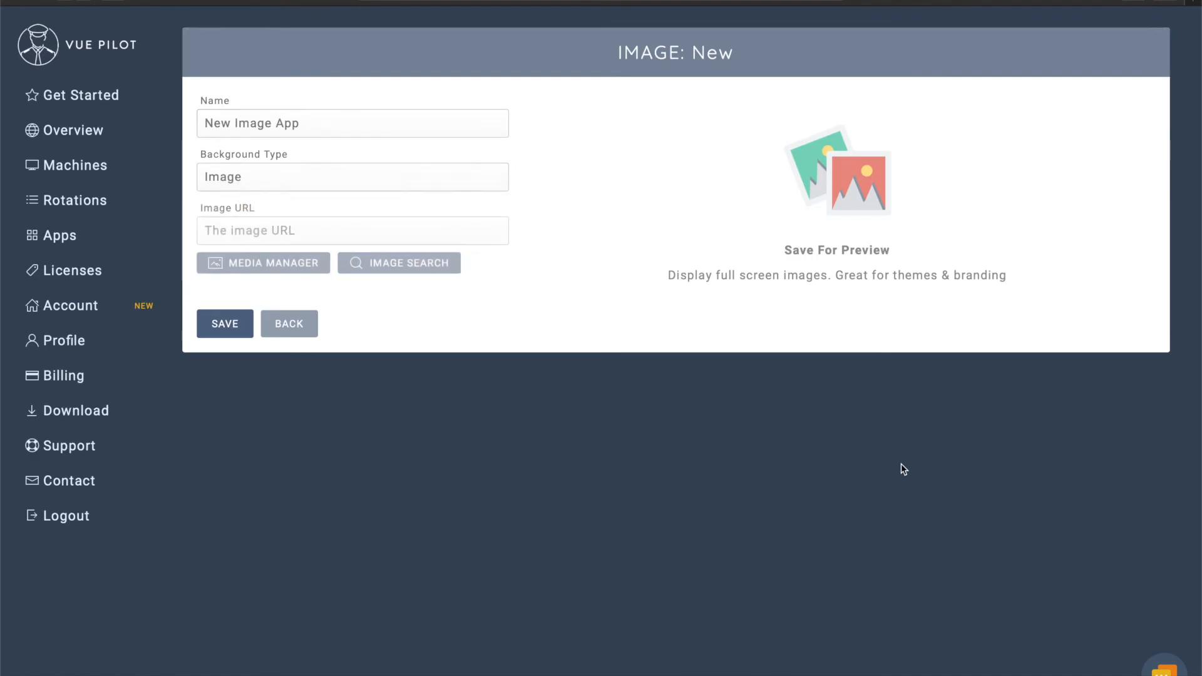
pyautogui.tripleClick(335, 117)
pyautogui.write('Bran')
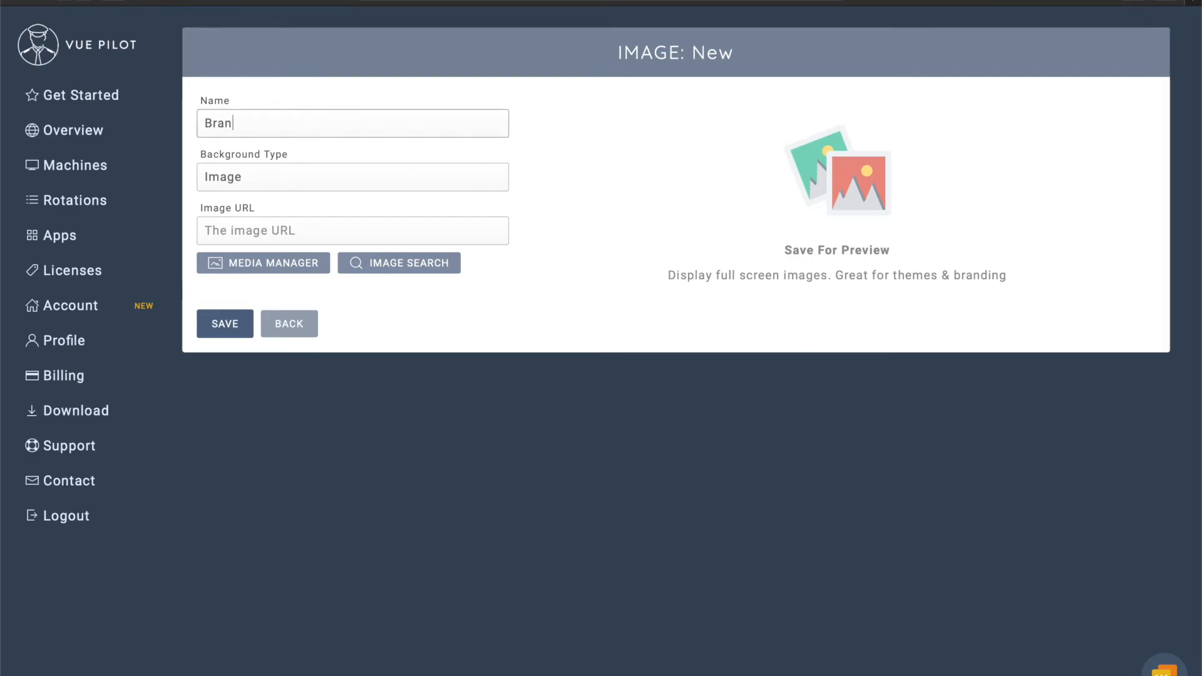
pyautogui.write('dsiing')
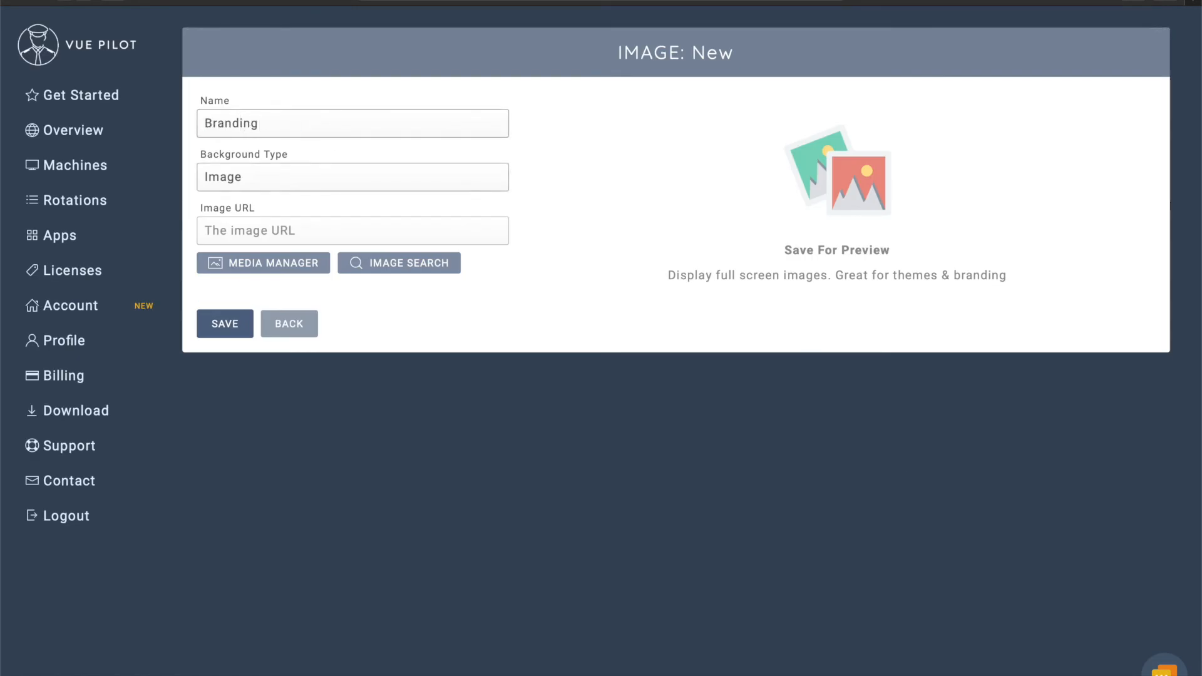
pyautogui.click(298, 264)
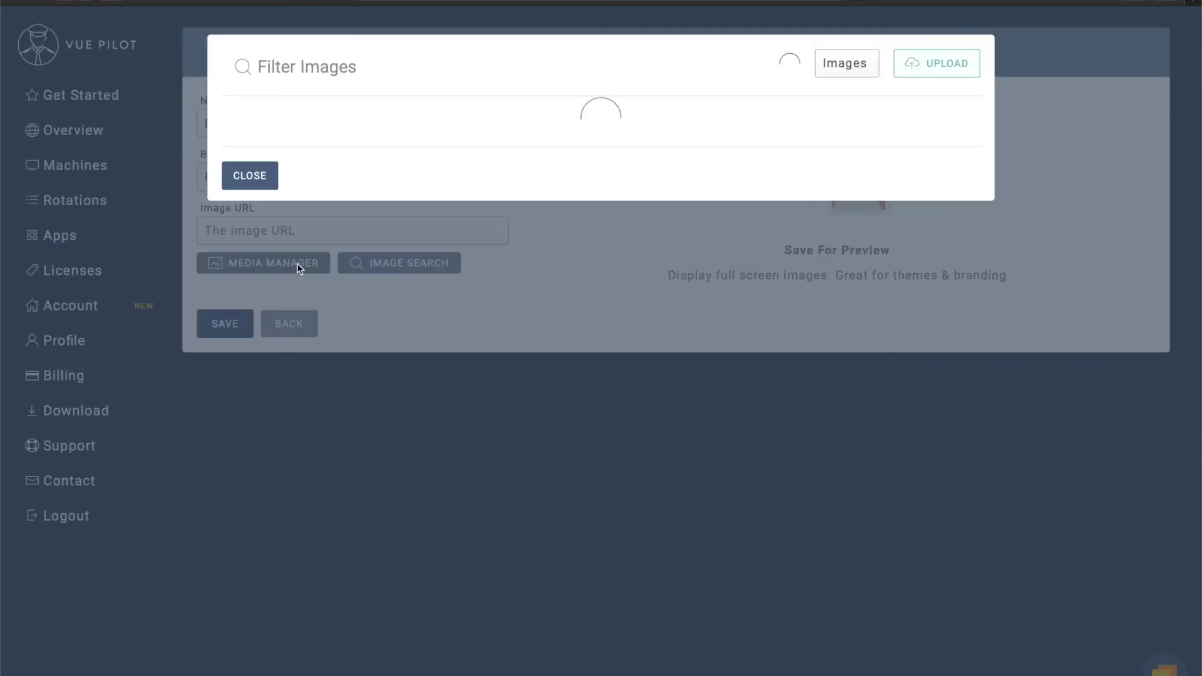
# Upload vuepilot-1080p.jpg, select it as the image, and save the Branding app.
pyautogui.click(938, 63)
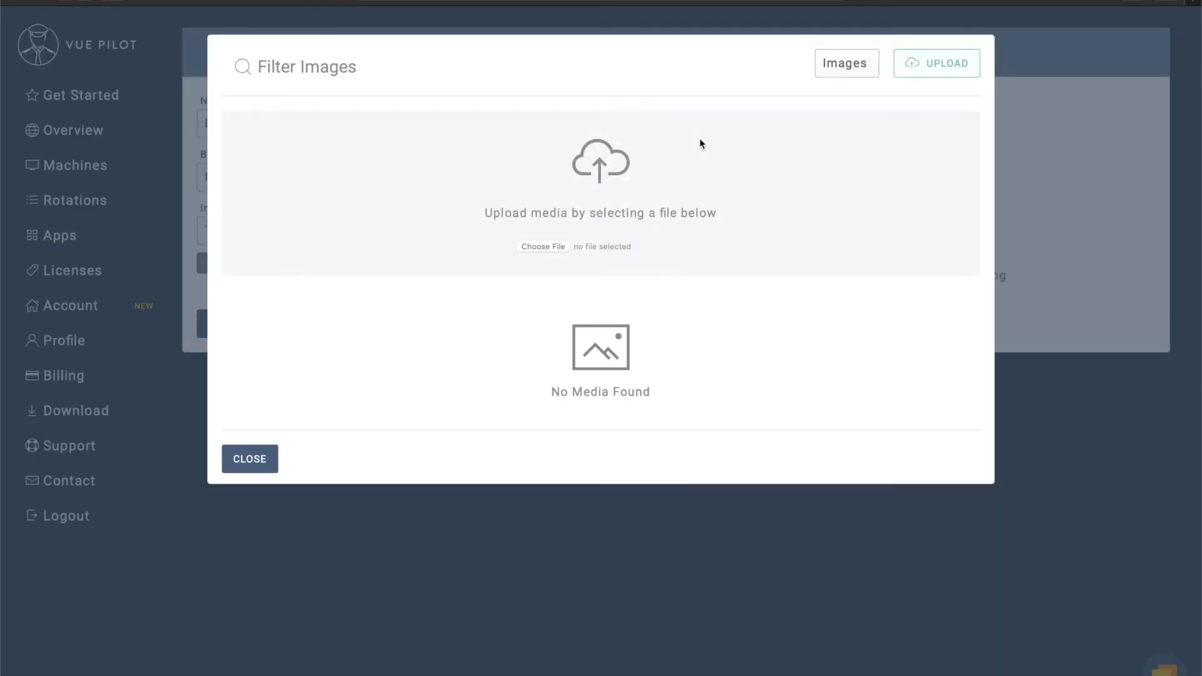
pyautogui.click(552, 246)
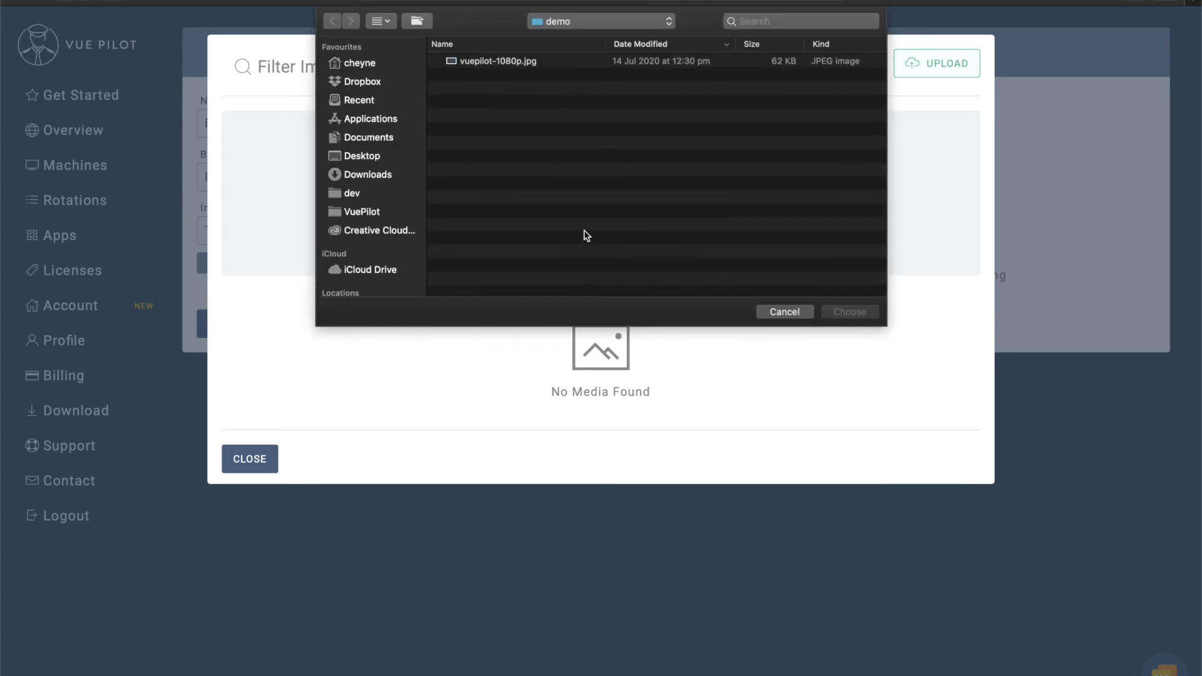
pyautogui.doubleClick(506, 61)
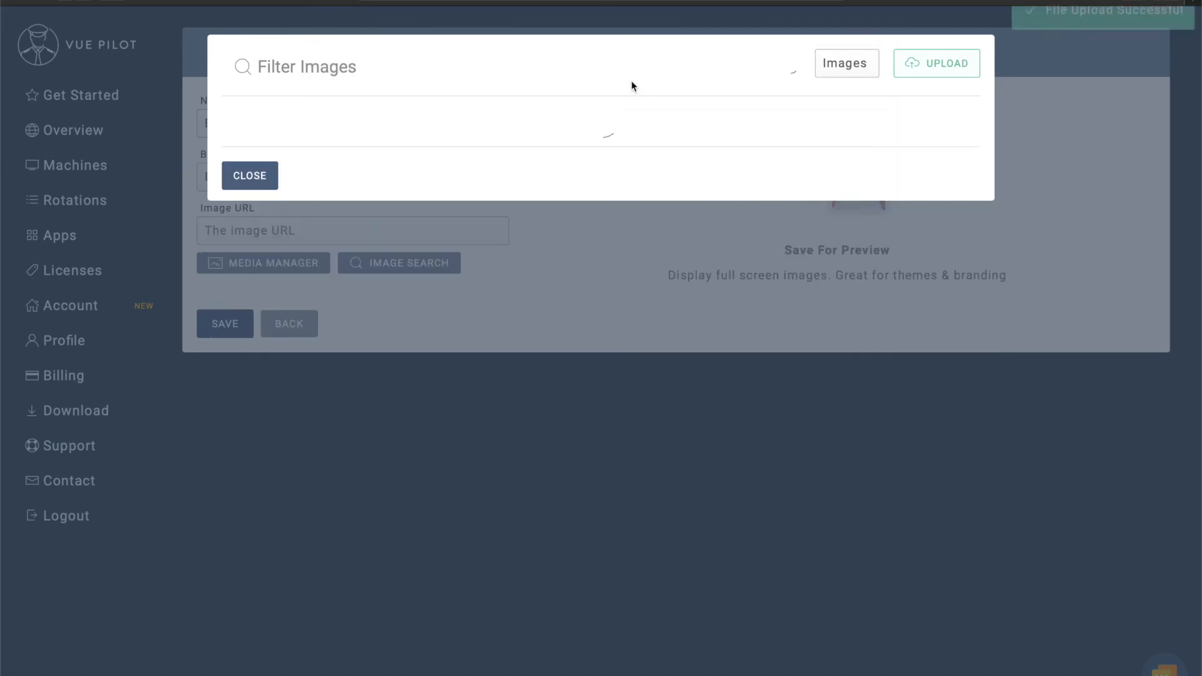
pyautogui.click(268, 116)
pyautogui.click(225, 326)
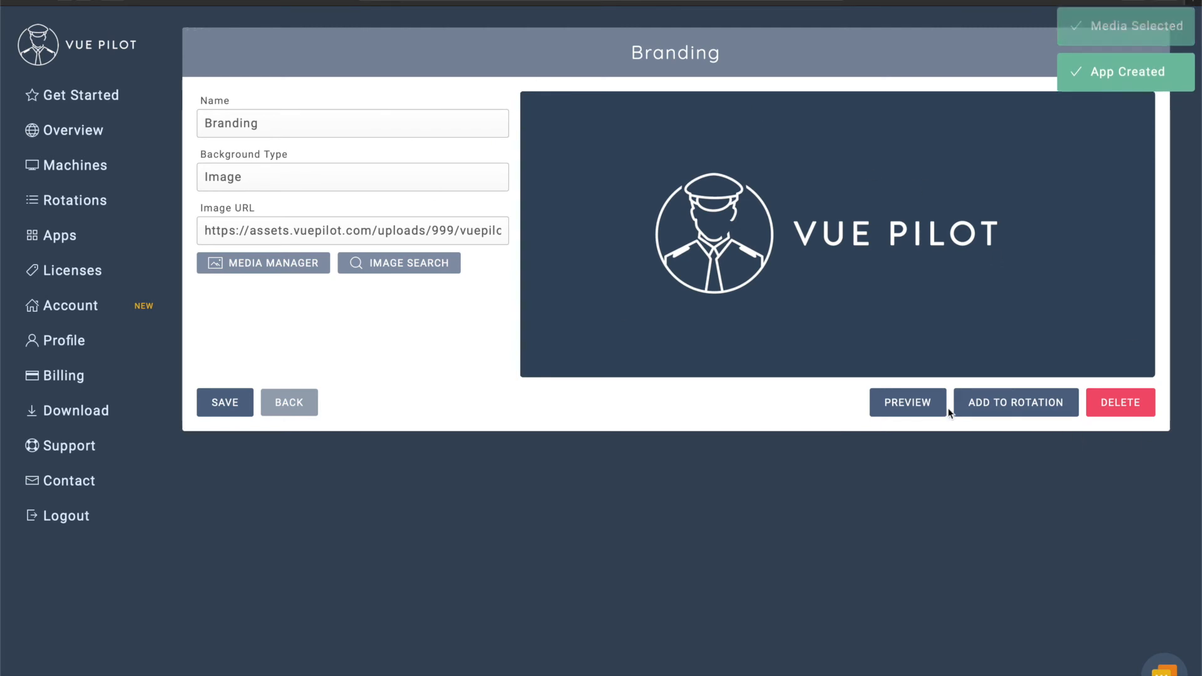
# Preview the Branding logo full screen, then add Branding to the Office Foyer rotation.
pyautogui.click(907, 403)
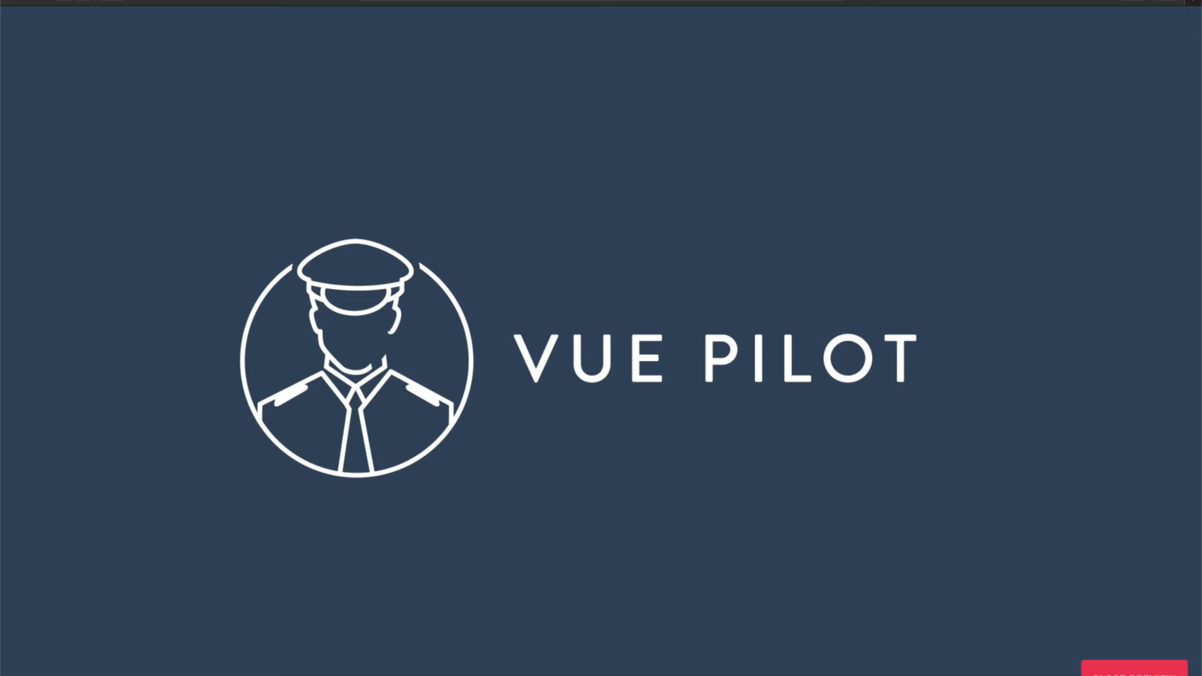
pyautogui.click(1135, 669)
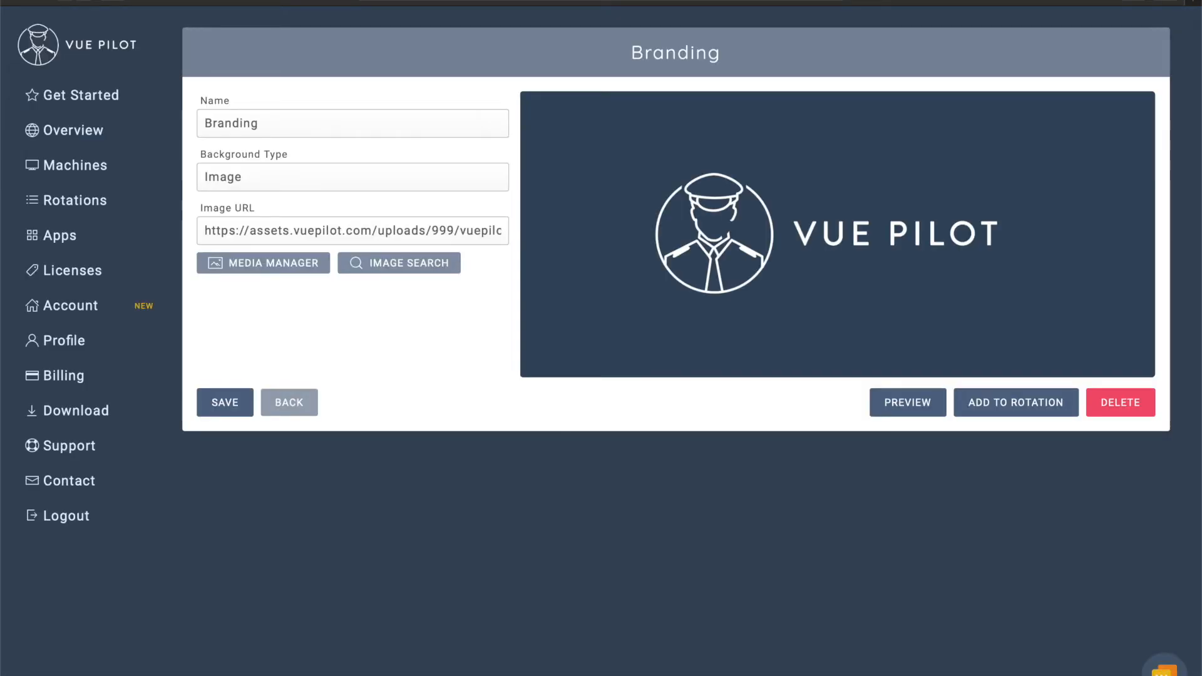
pyautogui.click(1009, 405)
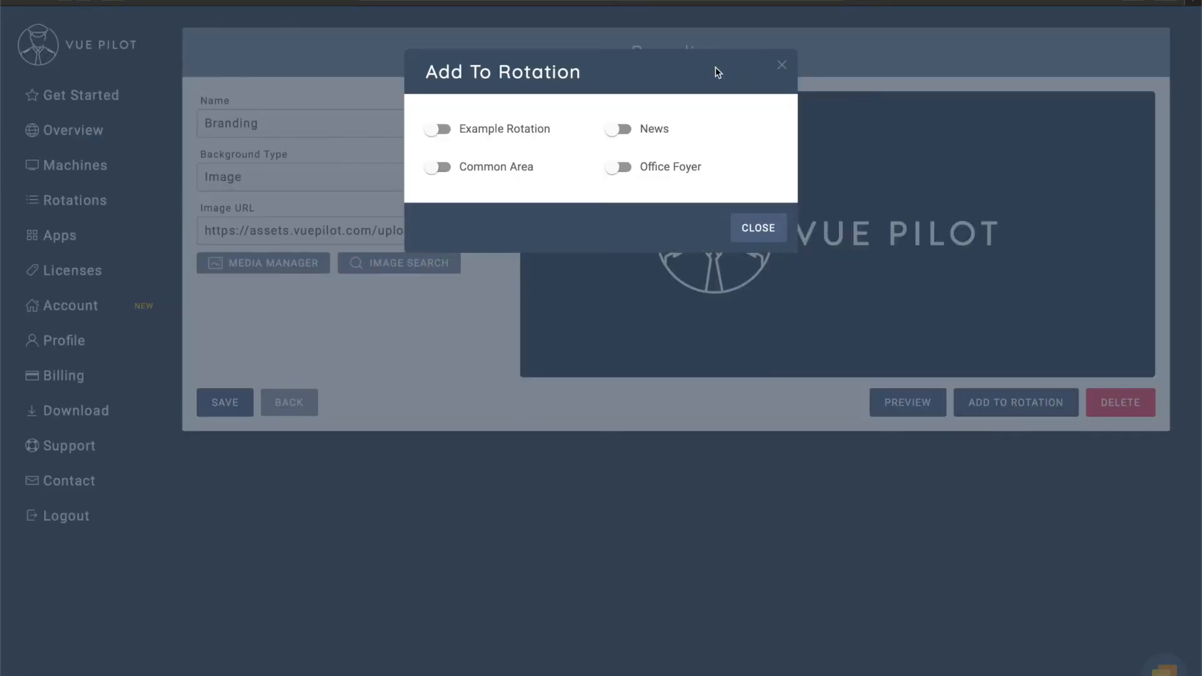
pyautogui.click(621, 169)
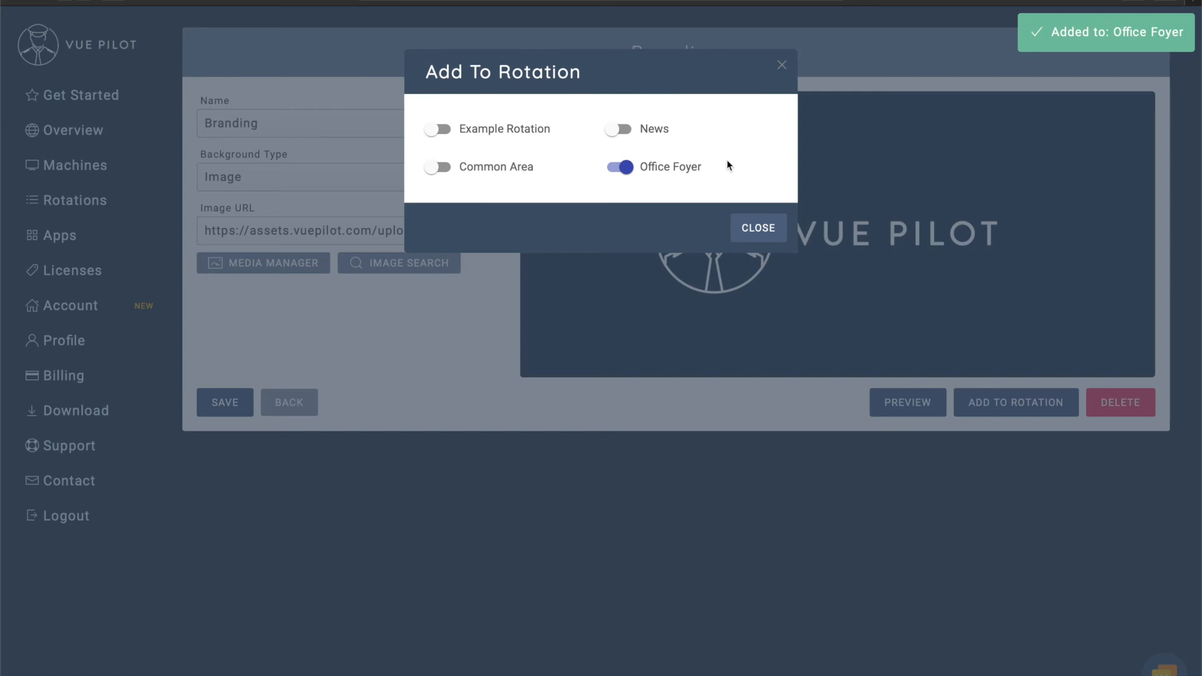
pyautogui.click(759, 228)
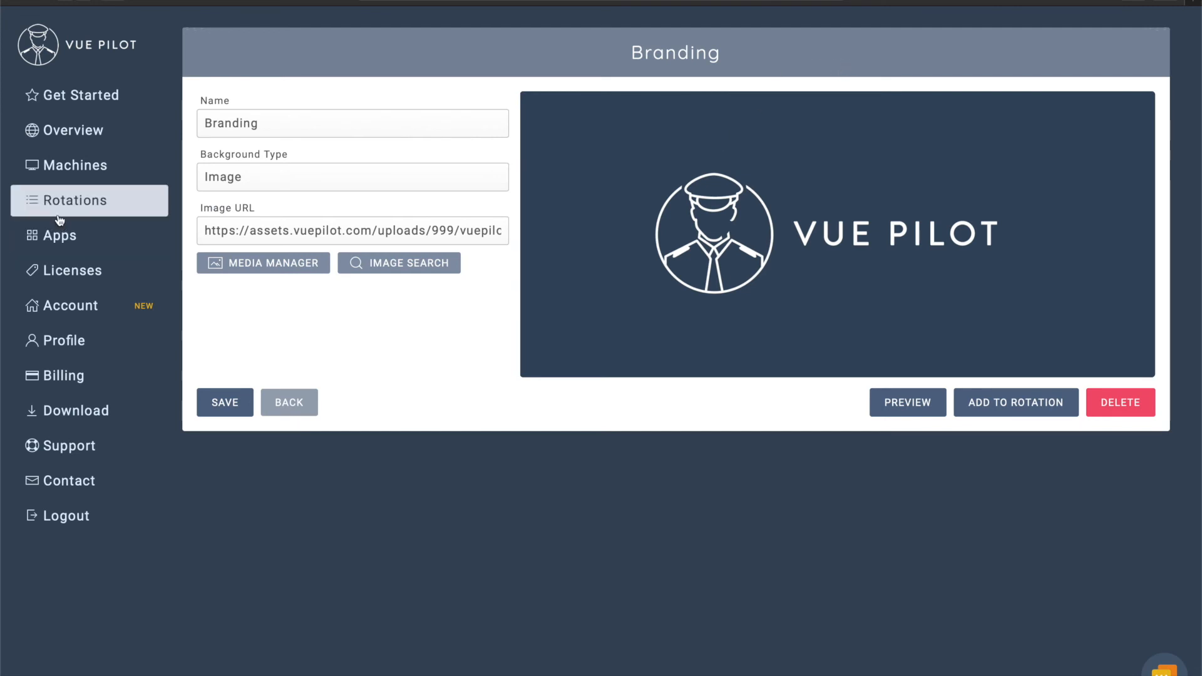
# Open the Office Foyer rotation and delete its example.com URL row.
pyautogui.click(83, 212)
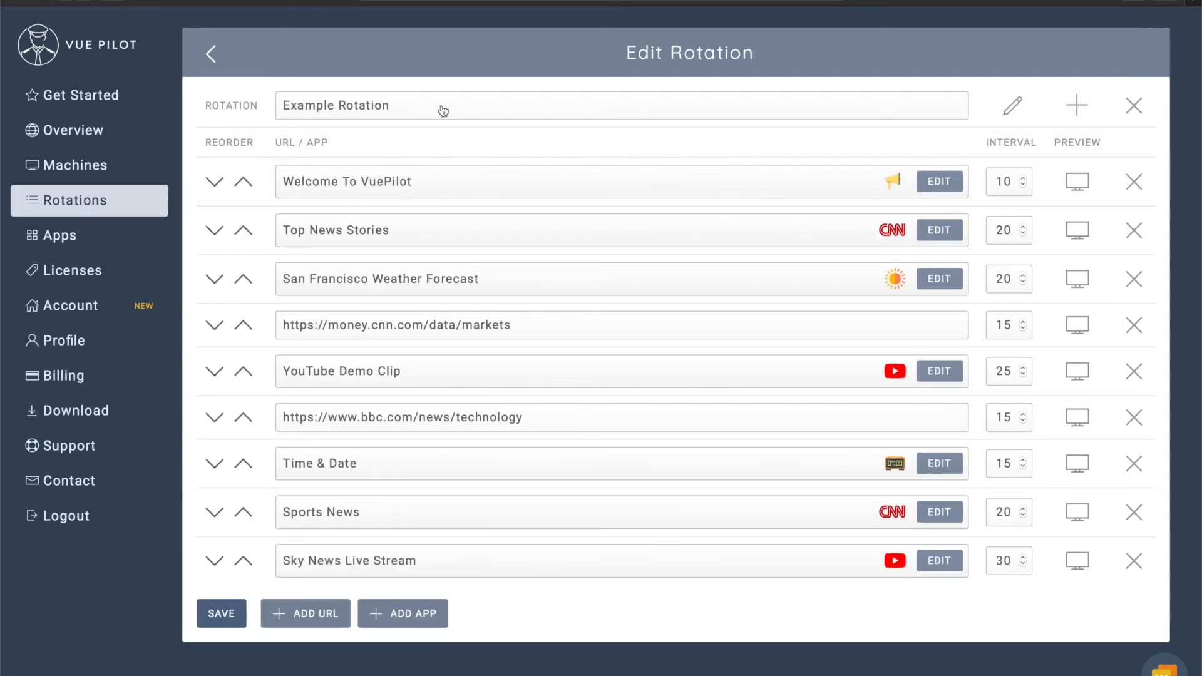
pyautogui.click(448, 106)
pyautogui.click(376, 146)
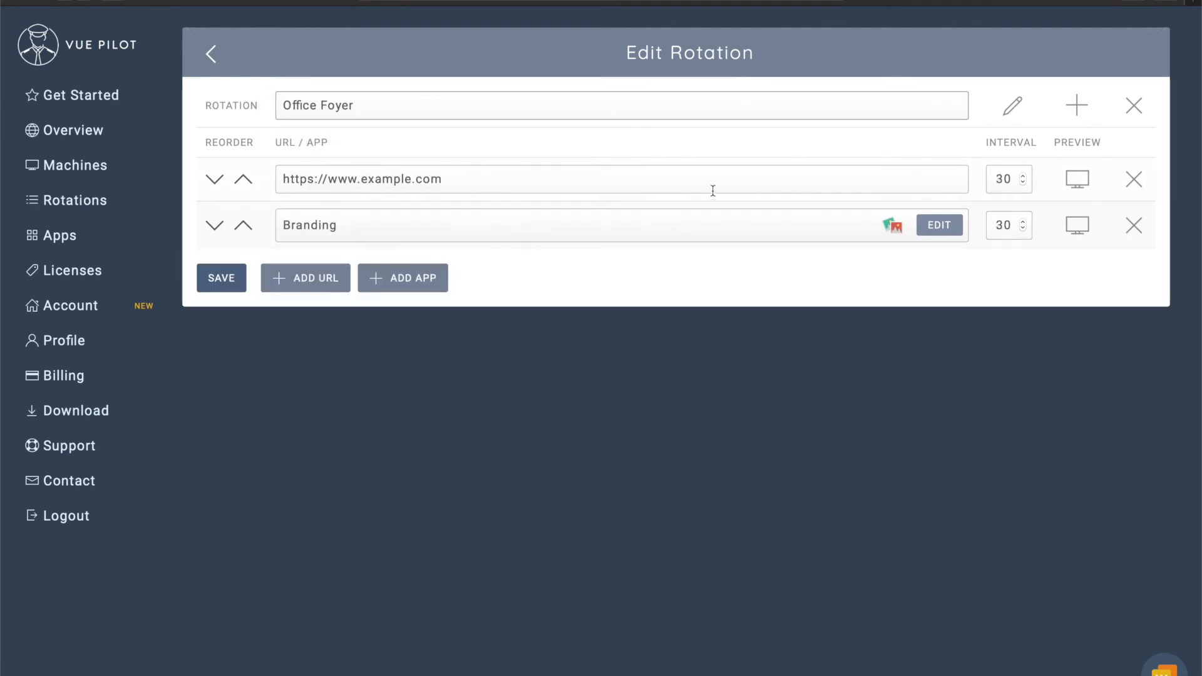
pyautogui.click(1134, 180)
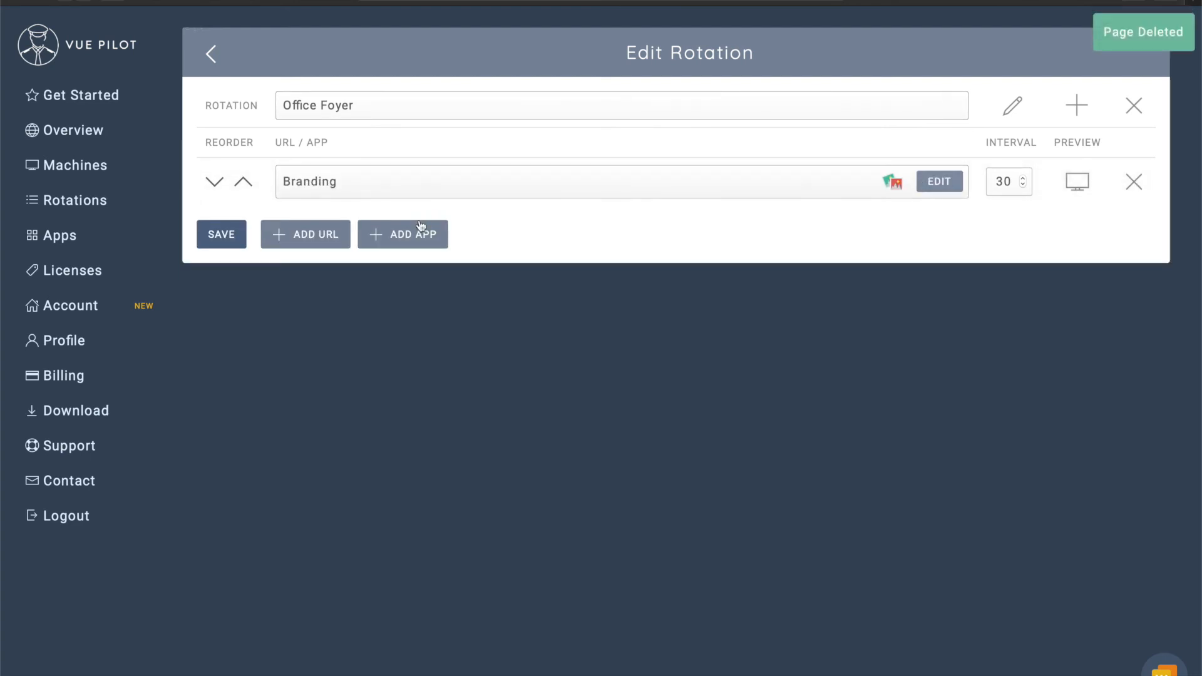
# Add Top News Stories, San Francisco Weather Forecast and Time & Date to the rotation.
pyautogui.click(421, 237)
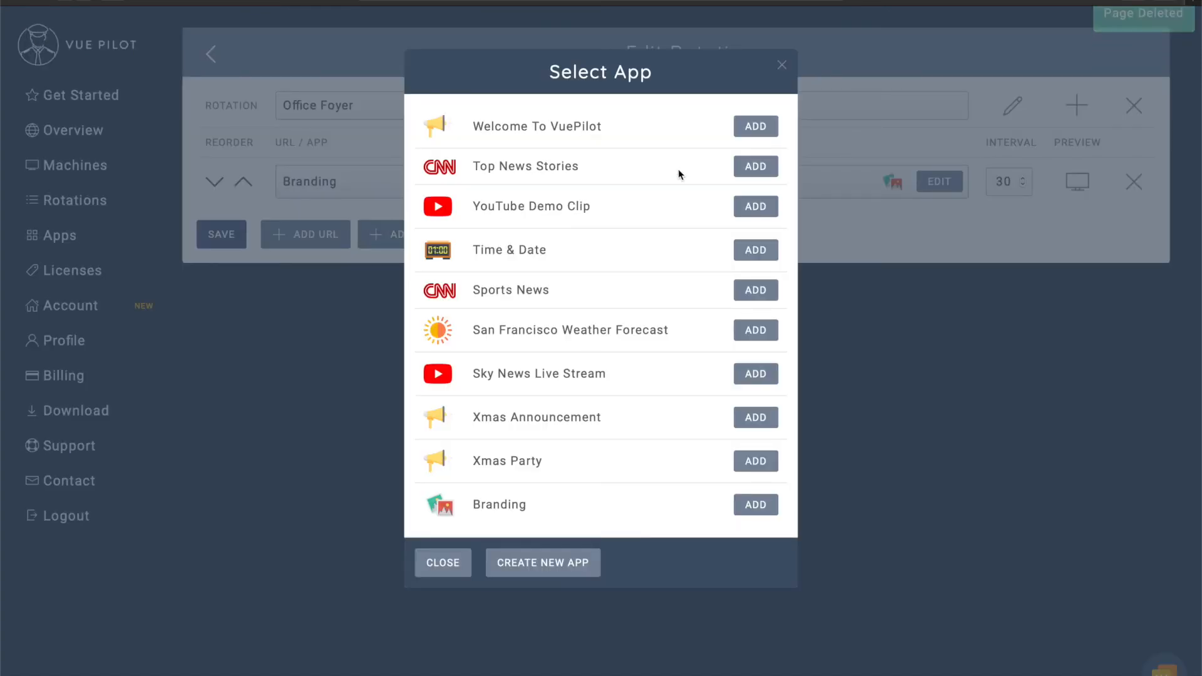
pyautogui.click(749, 169)
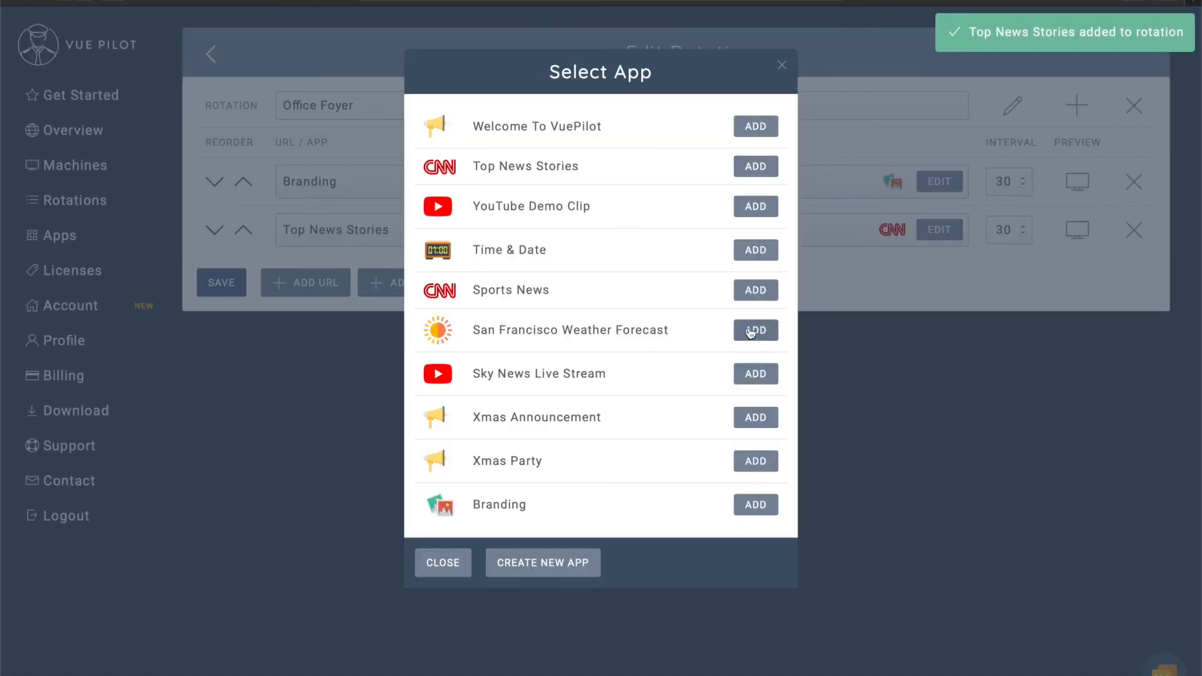
pyautogui.click(751, 332)
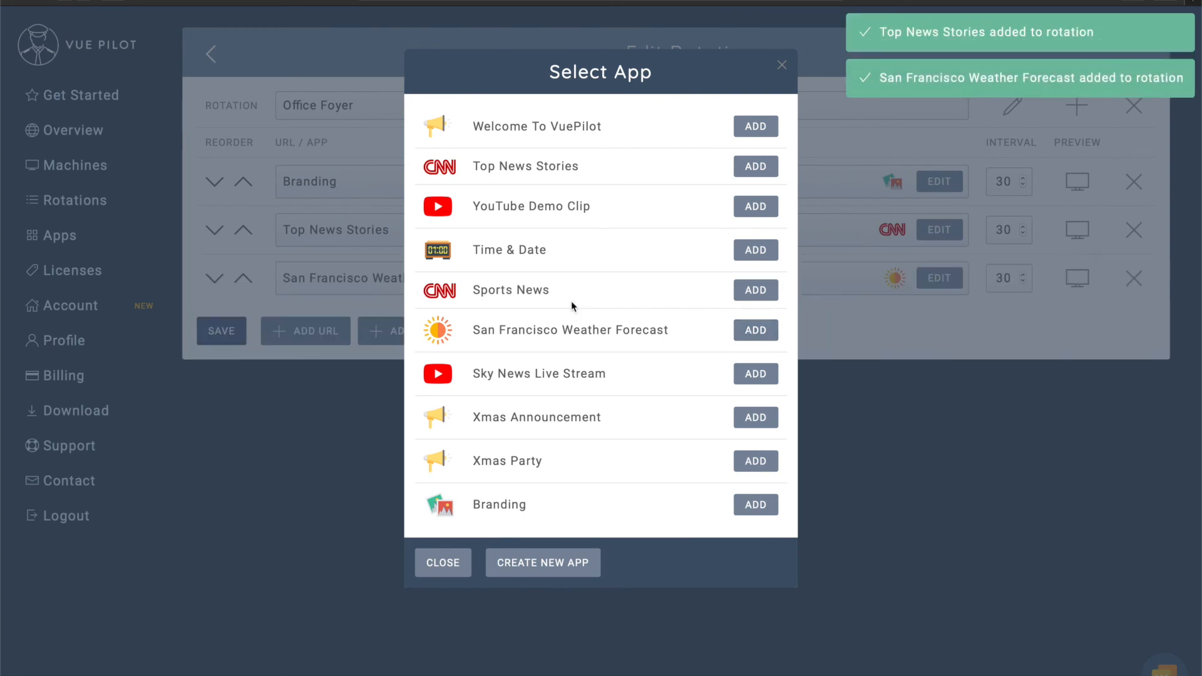
pyautogui.click(755, 251)
pyautogui.click(441, 561)
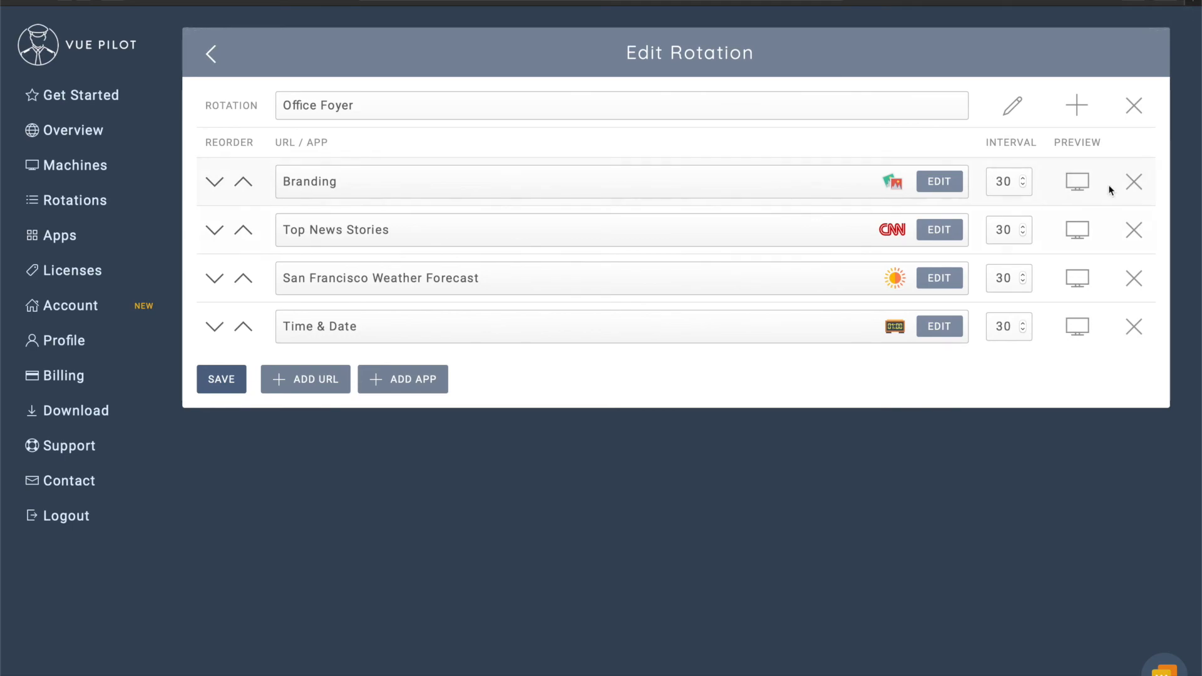
# Preview the Branding, Top News Stories, San Francisco weather and Time & Date apps in turn.
pyautogui.click(1078, 181)
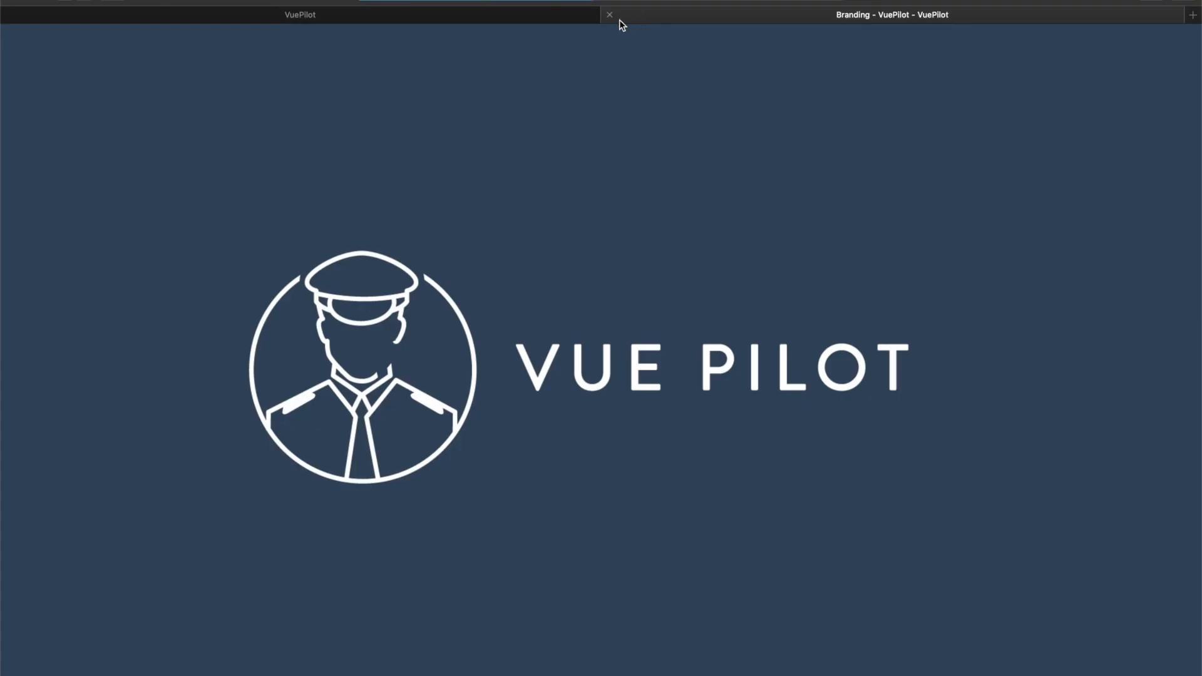
pyautogui.click(610, 15)
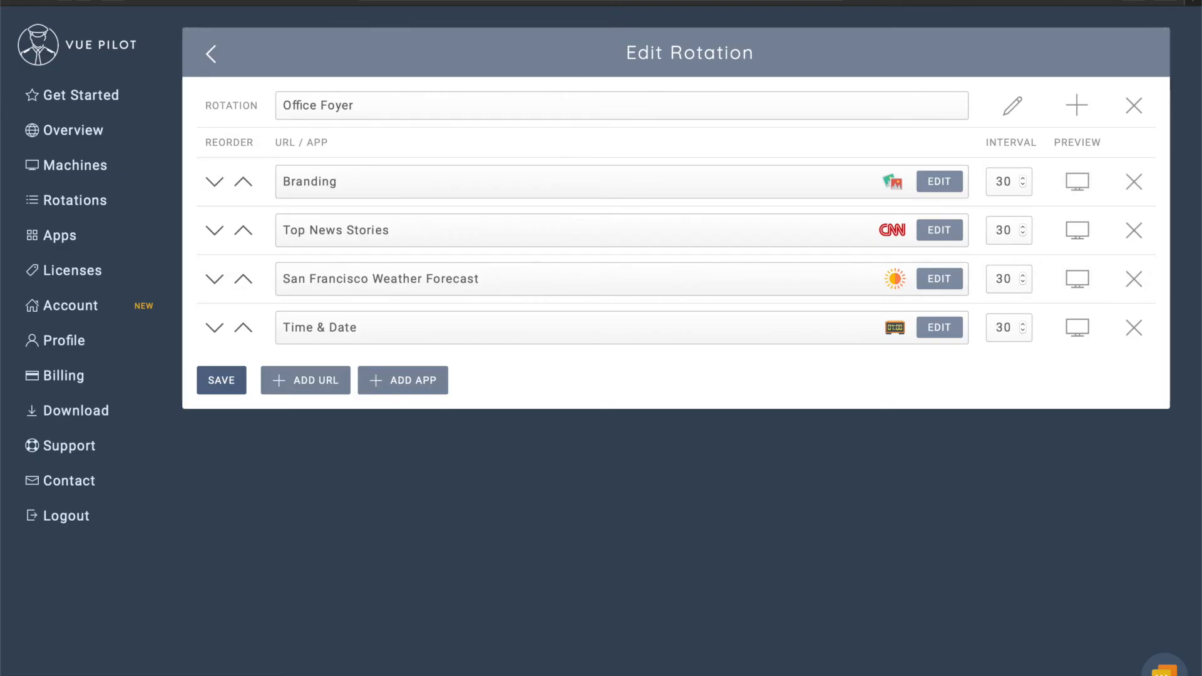
pyautogui.click(1078, 230)
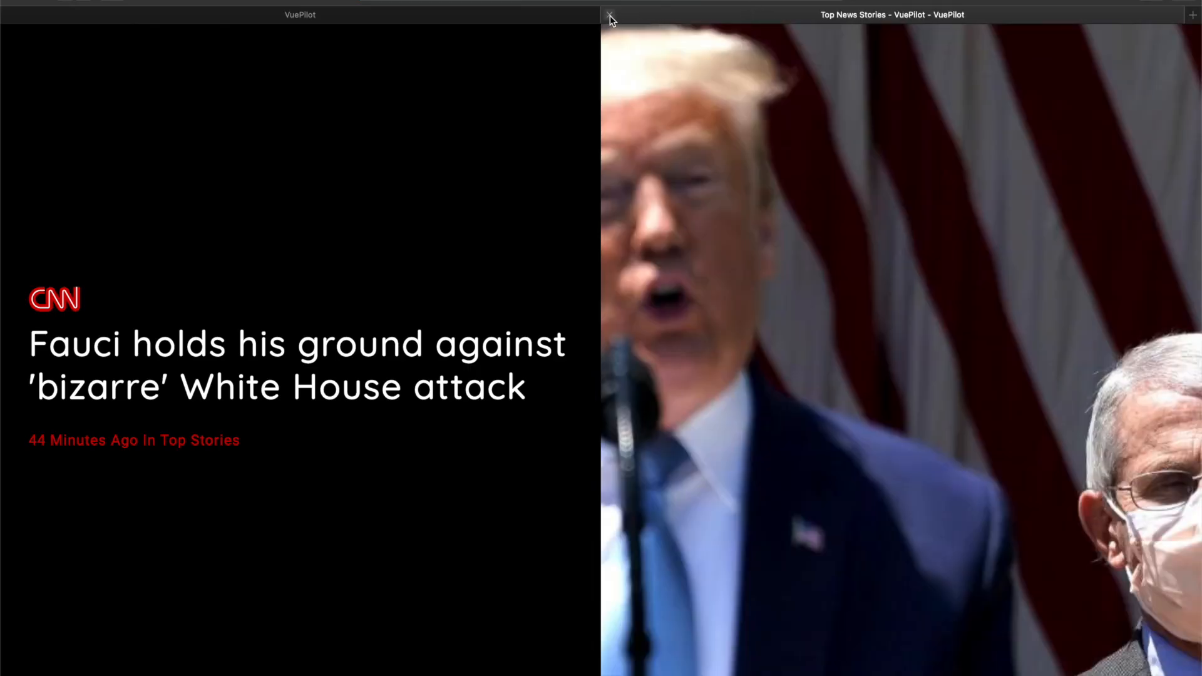
pyautogui.click(610, 15)
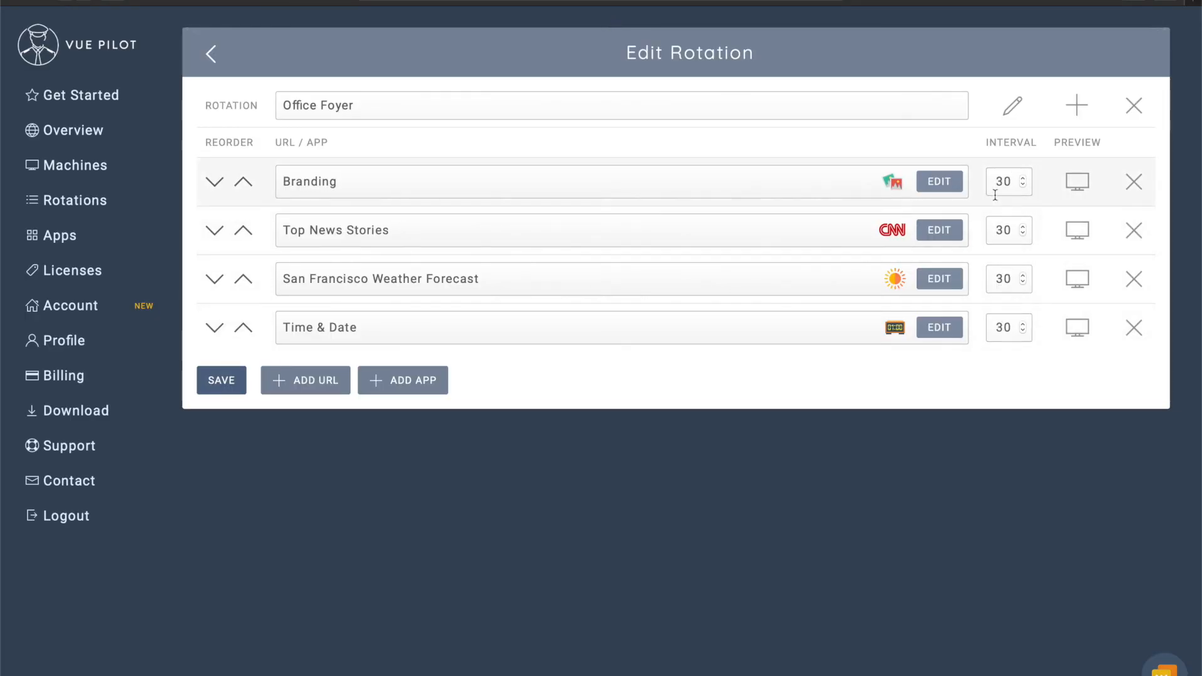
pyautogui.click(1076, 281)
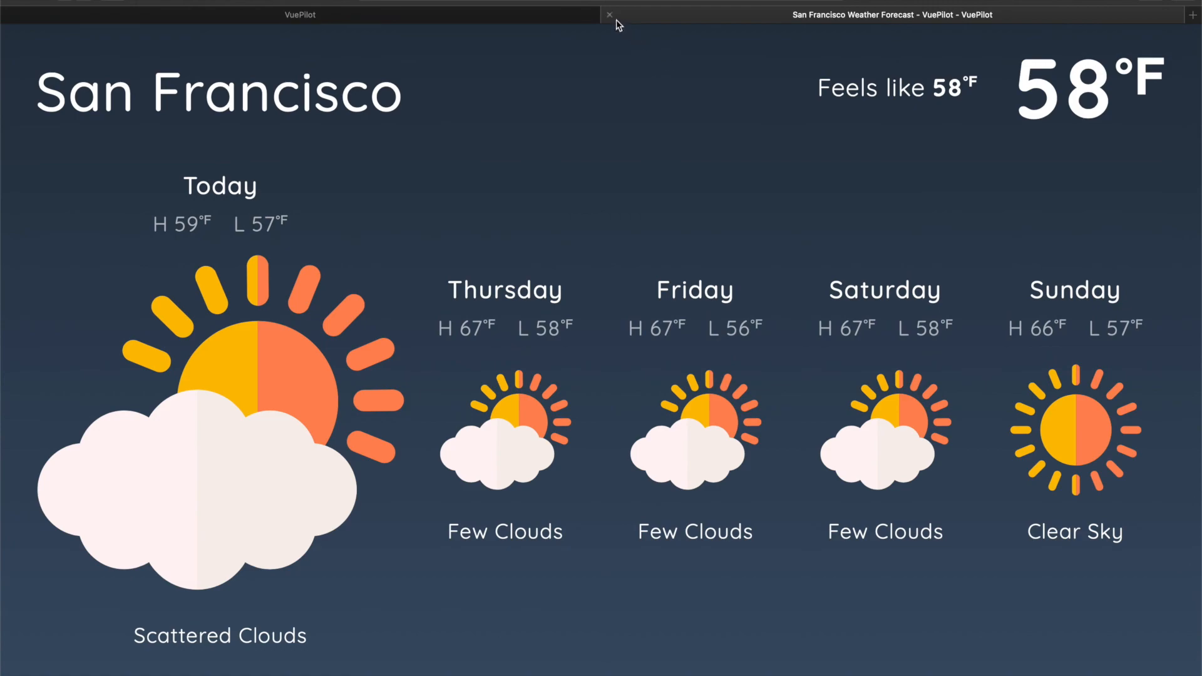
pyautogui.click(611, 19)
pyautogui.click(1077, 328)
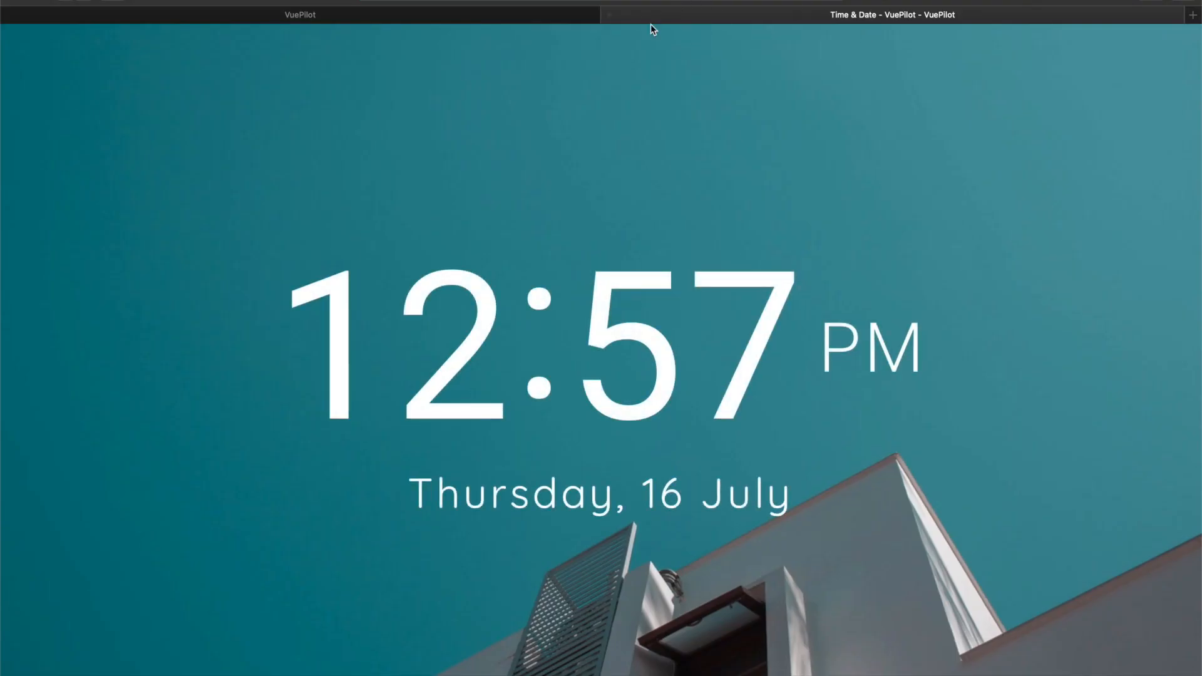
pyautogui.click(610, 13)
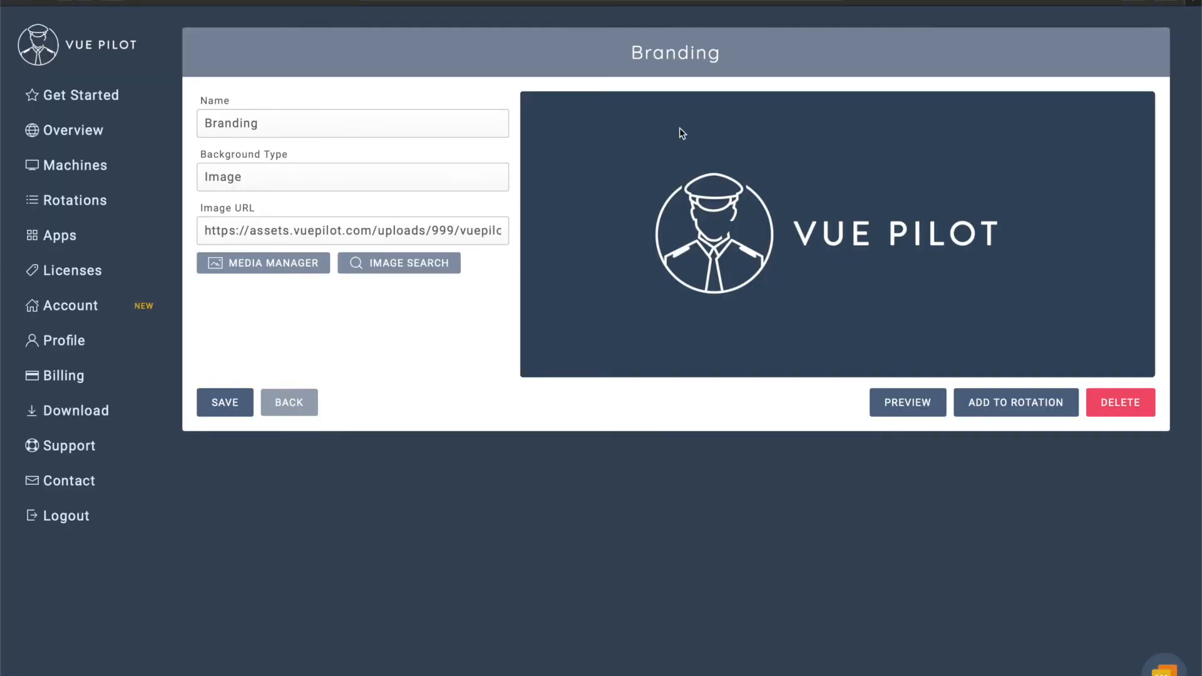
# Leave the Branding settings, scroll through the Apps page's app types, and start a Table app.
pyautogui.click(288, 404)
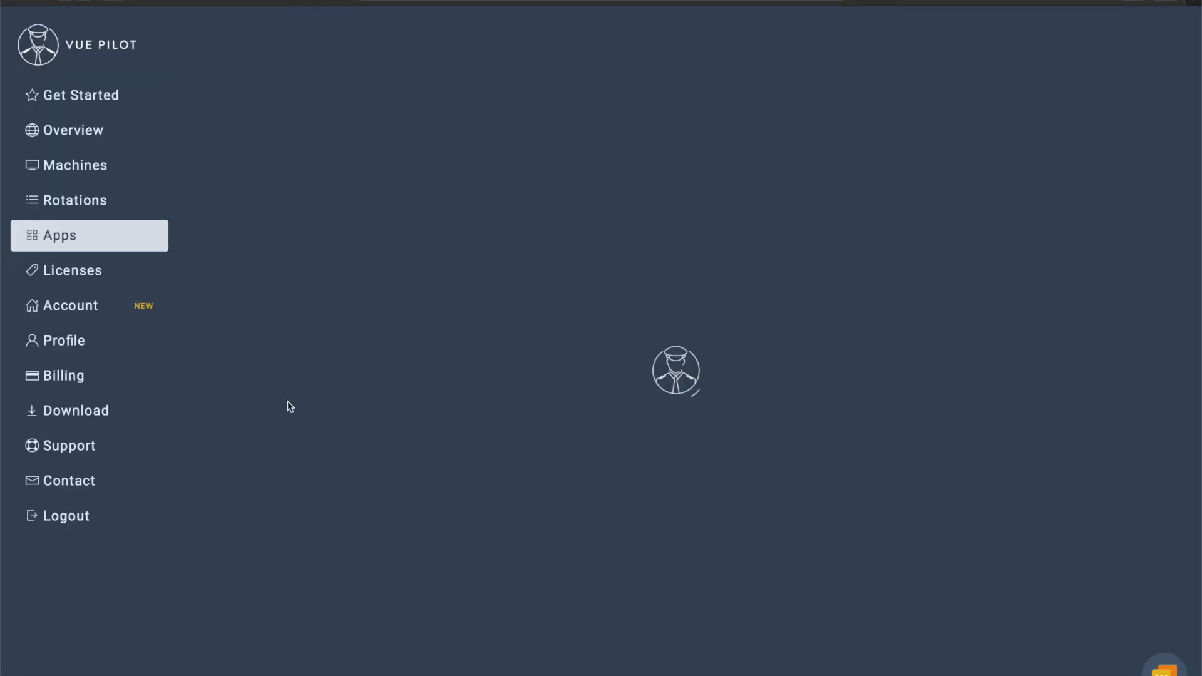
pyautogui.scroll(-3, 932, 216)
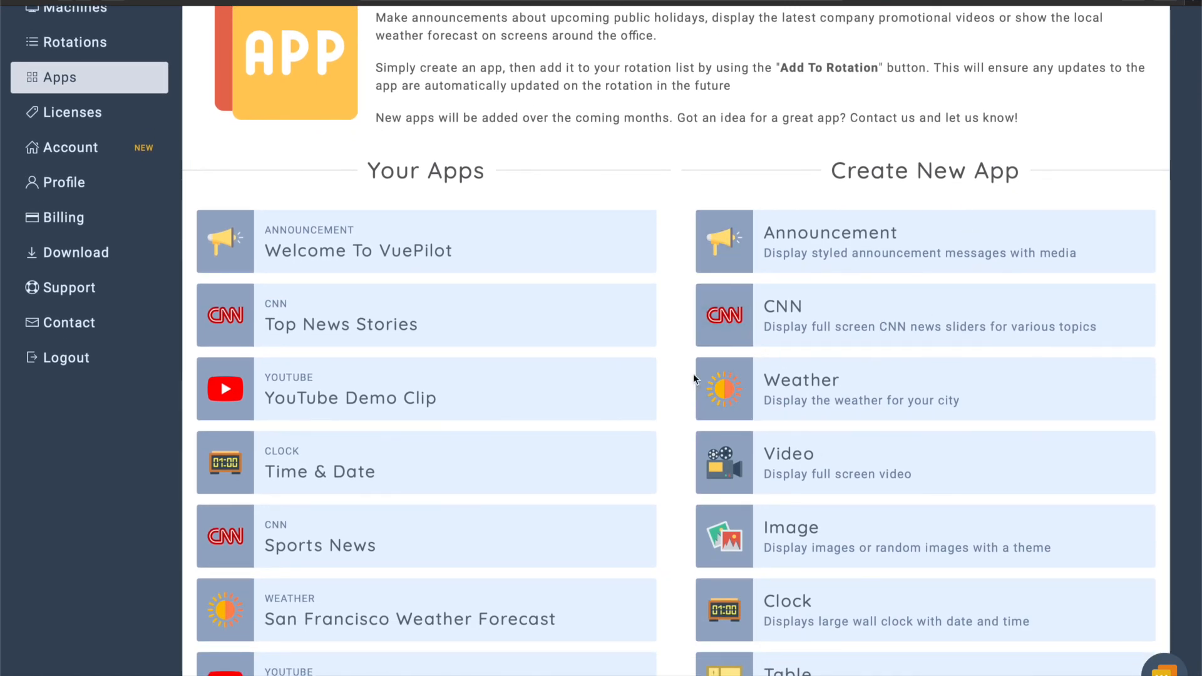
pyautogui.scroll(-1, 692, 371)
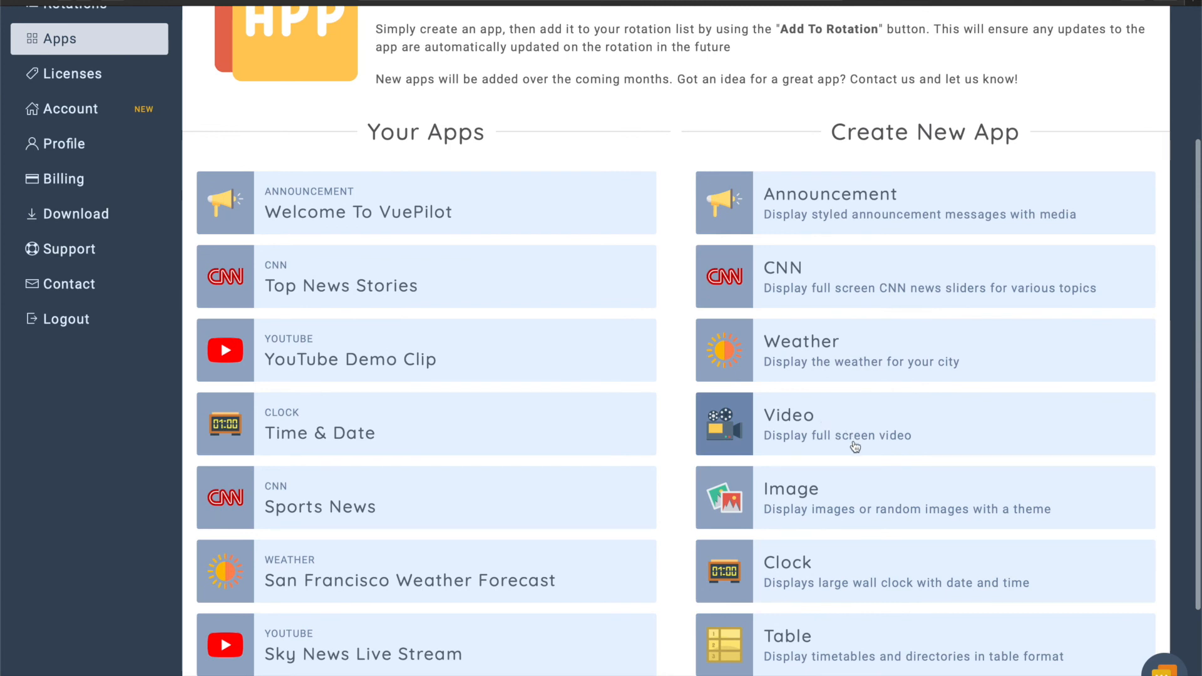
pyautogui.scroll(-1, 776, 450)
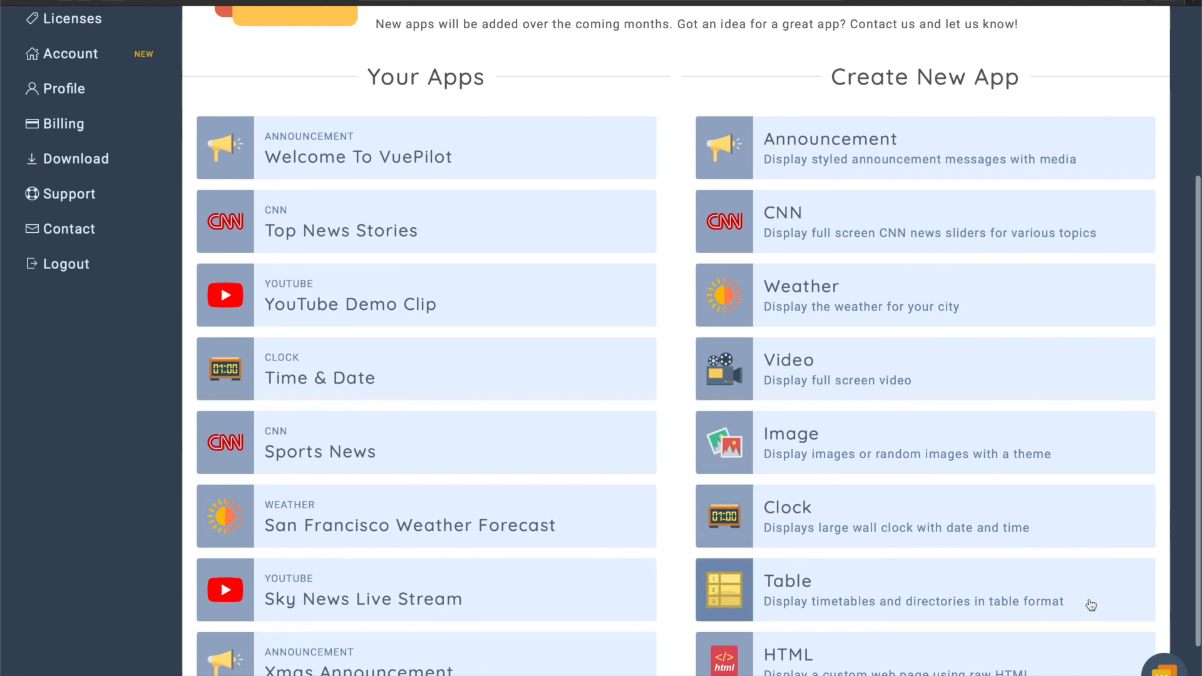
pyautogui.scroll(-1, 1090, 605)
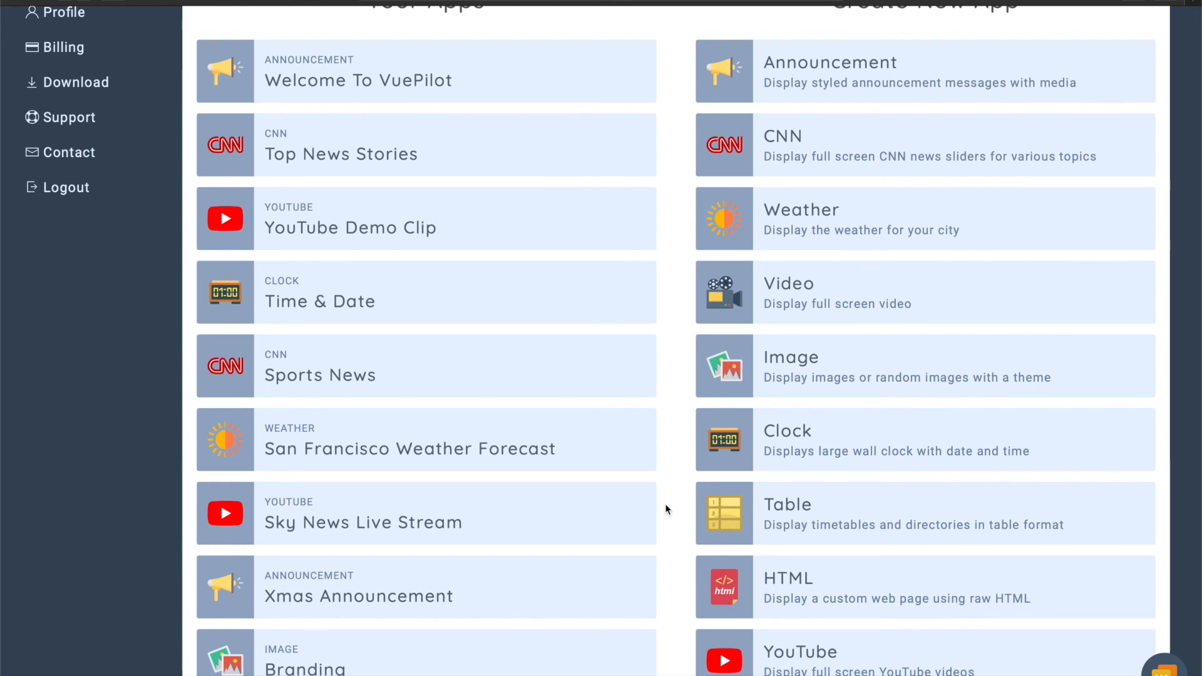
pyautogui.click(833, 535)
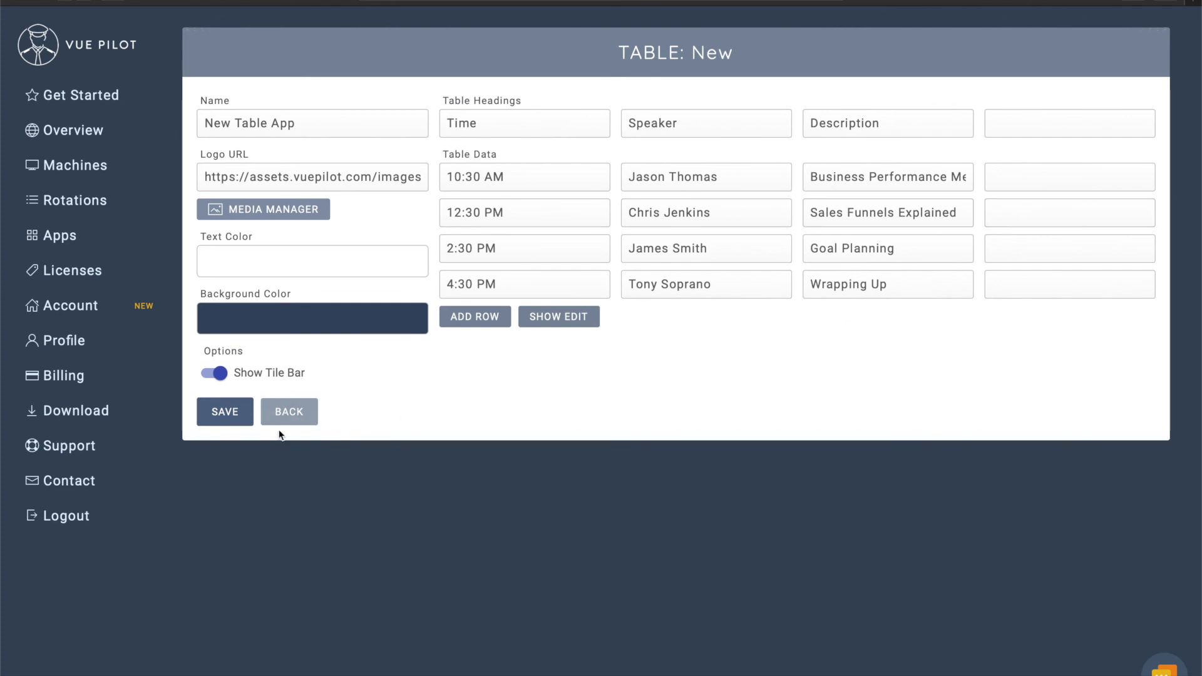
# Abandon the new Table app form and start a new HTML app instead.
pyautogui.click(302, 415)
pyautogui.scroll(-5, 880, 495)
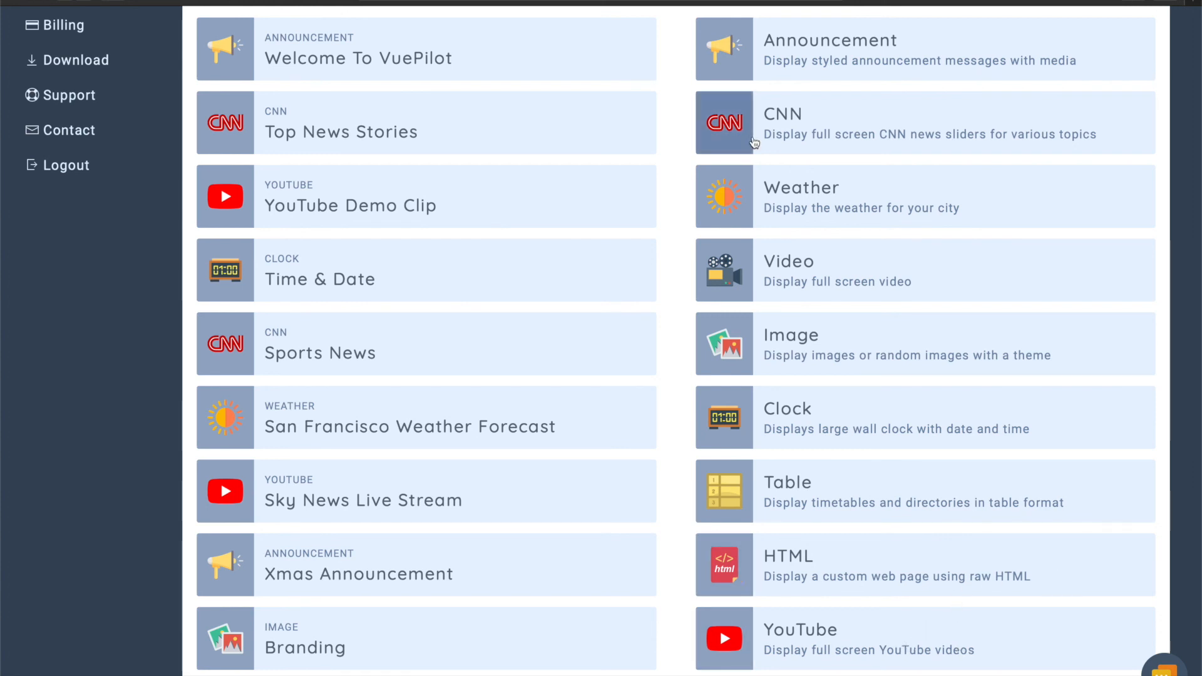
pyautogui.click(1098, 573)
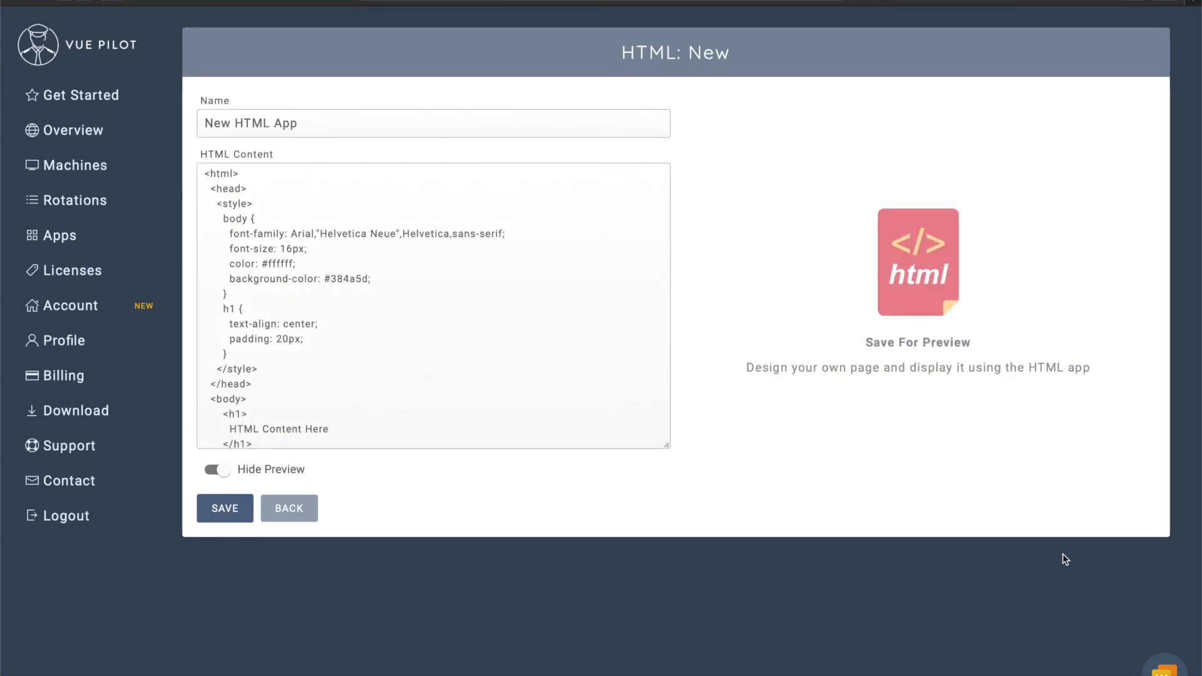
# Scroll the New HTML App form, then back out without saving it.
pyautogui.scroll(-3, 523, 302)
pyautogui.scroll(3, 522, 300)
pyautogui.click(288, 512)
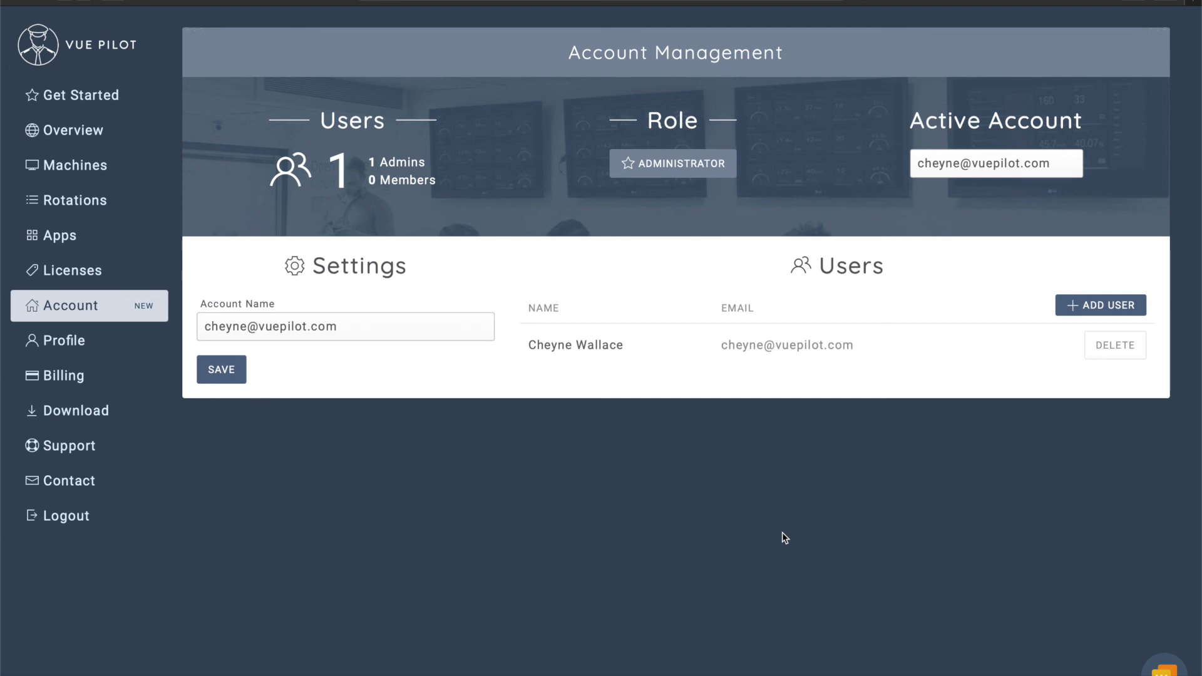
pyautogui.click(1108, 304)
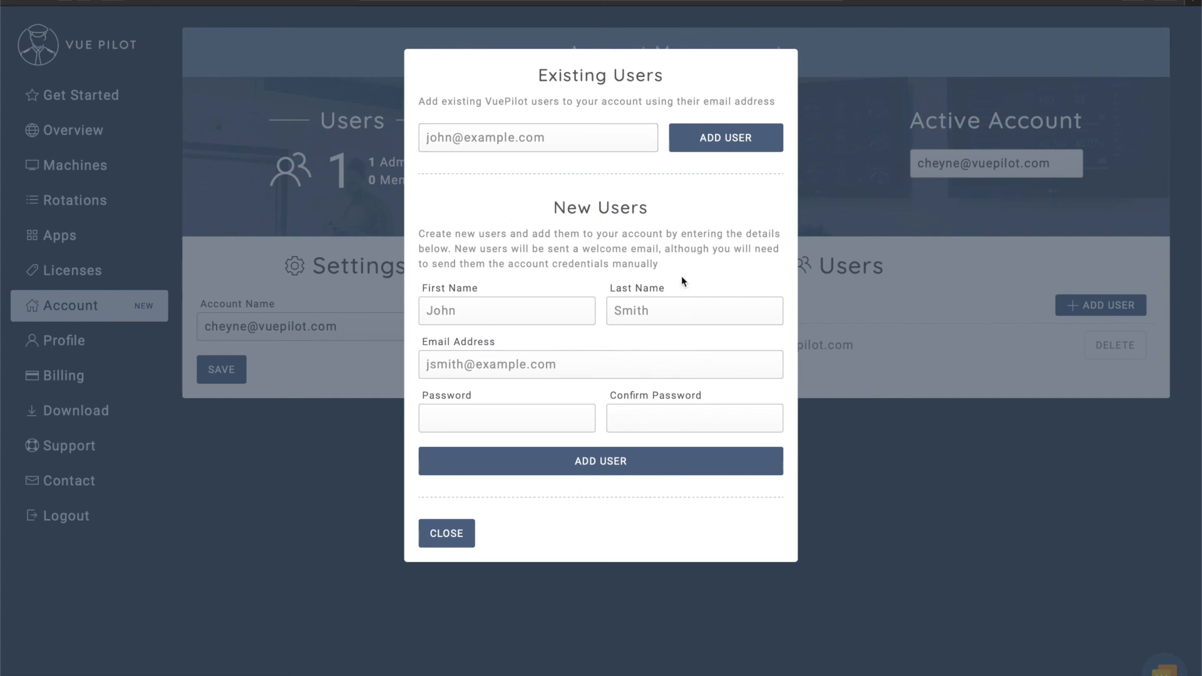
pyautogui.click(446, 533)
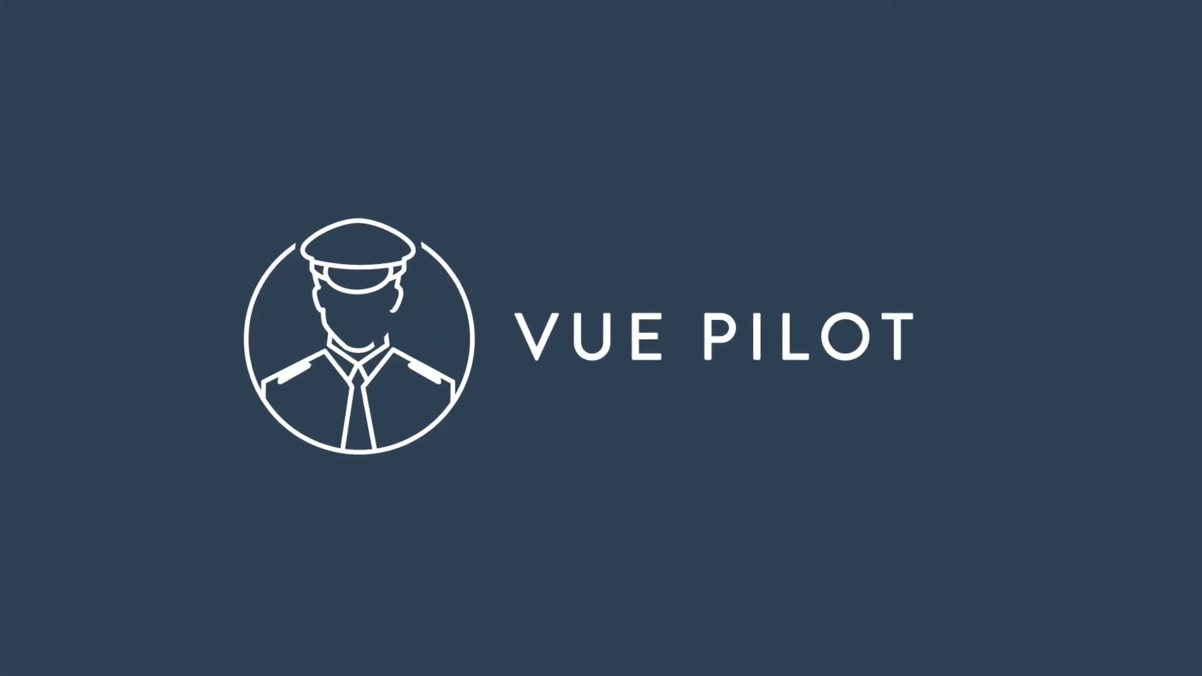